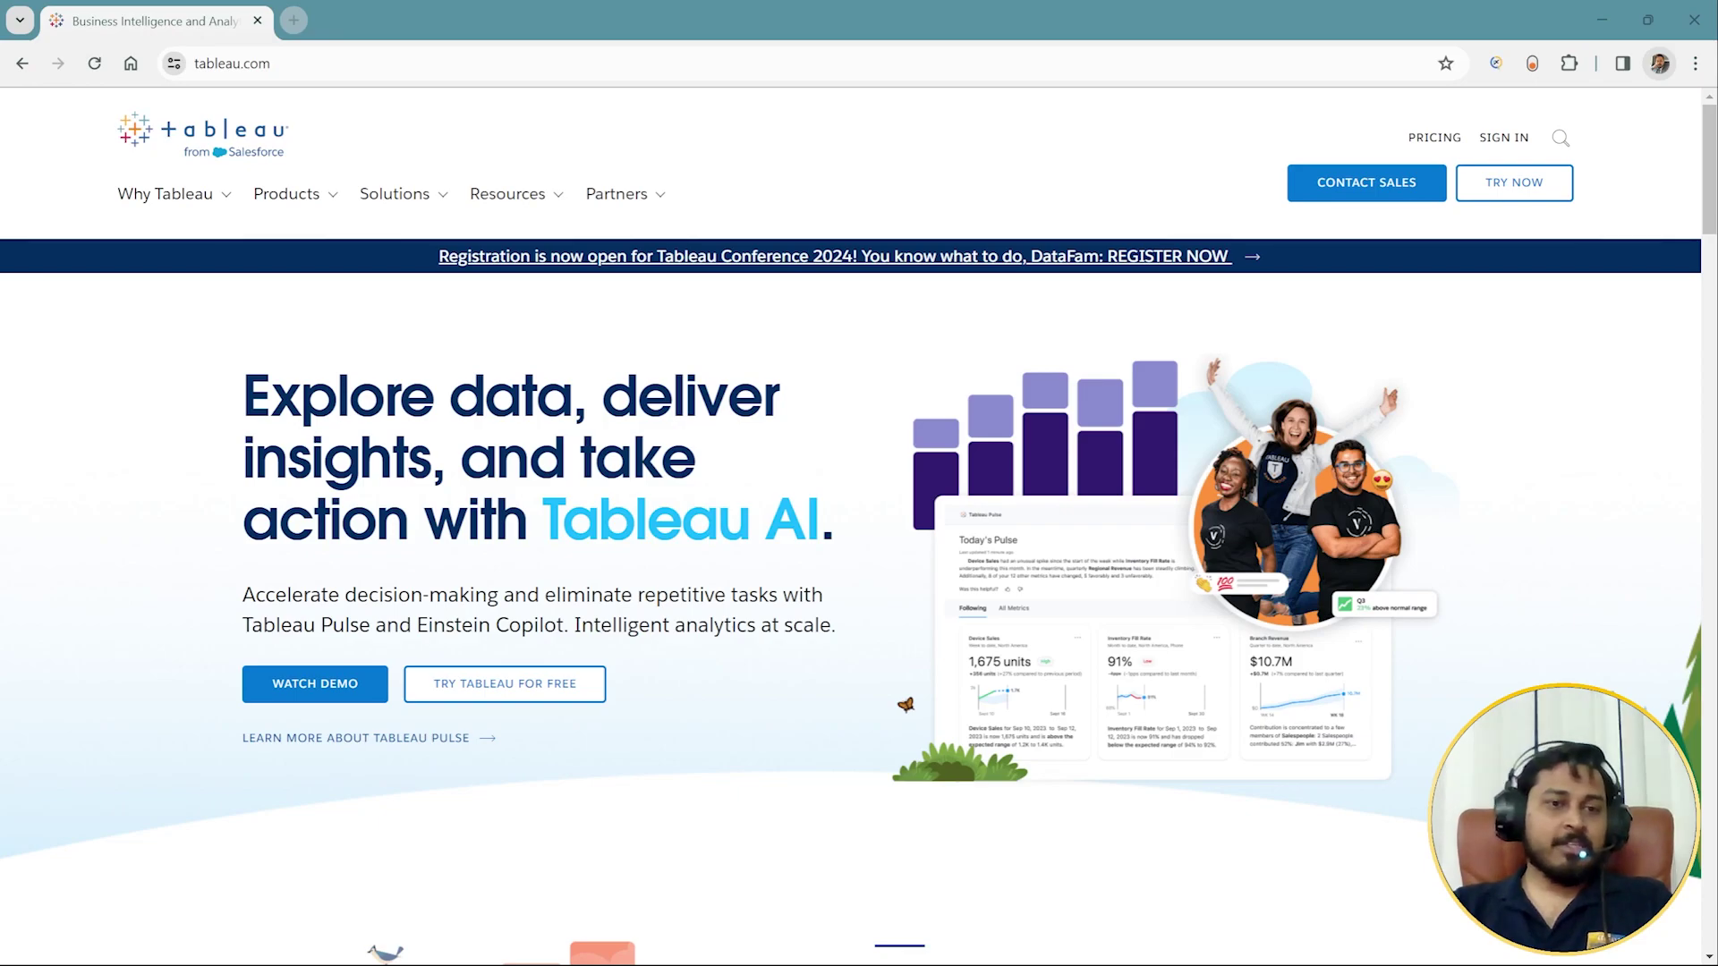
click(319, 64)
mouse_move(247, 195)
click(340, 63)
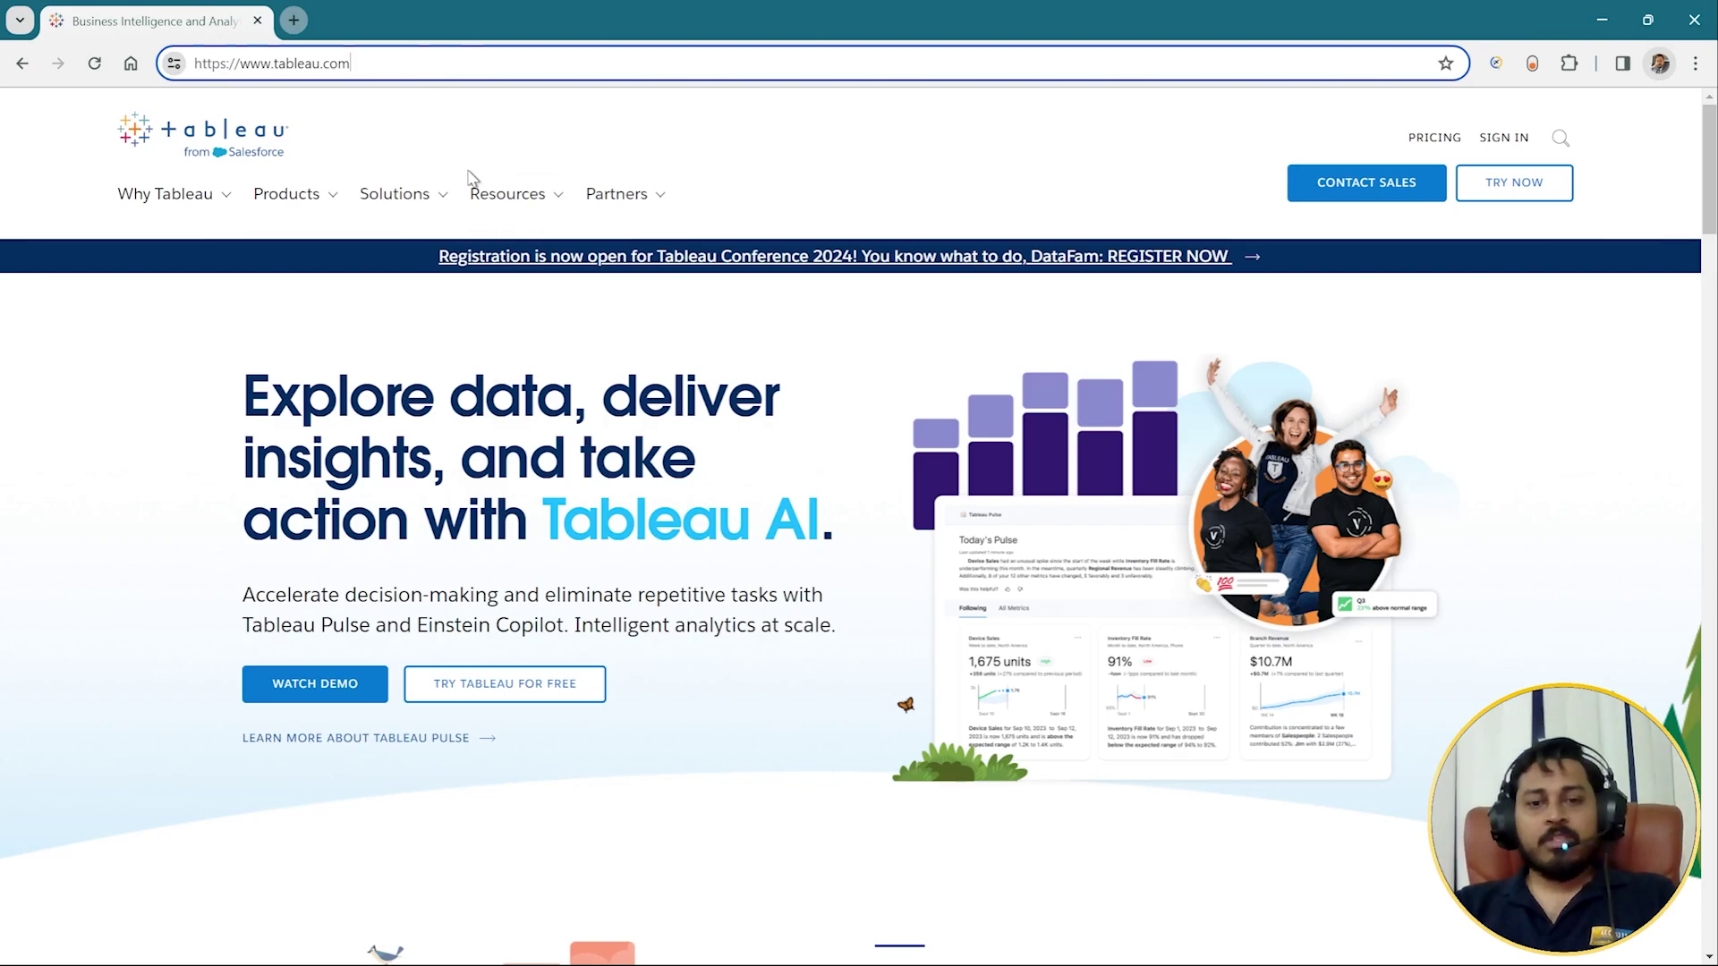
click(126, 418)
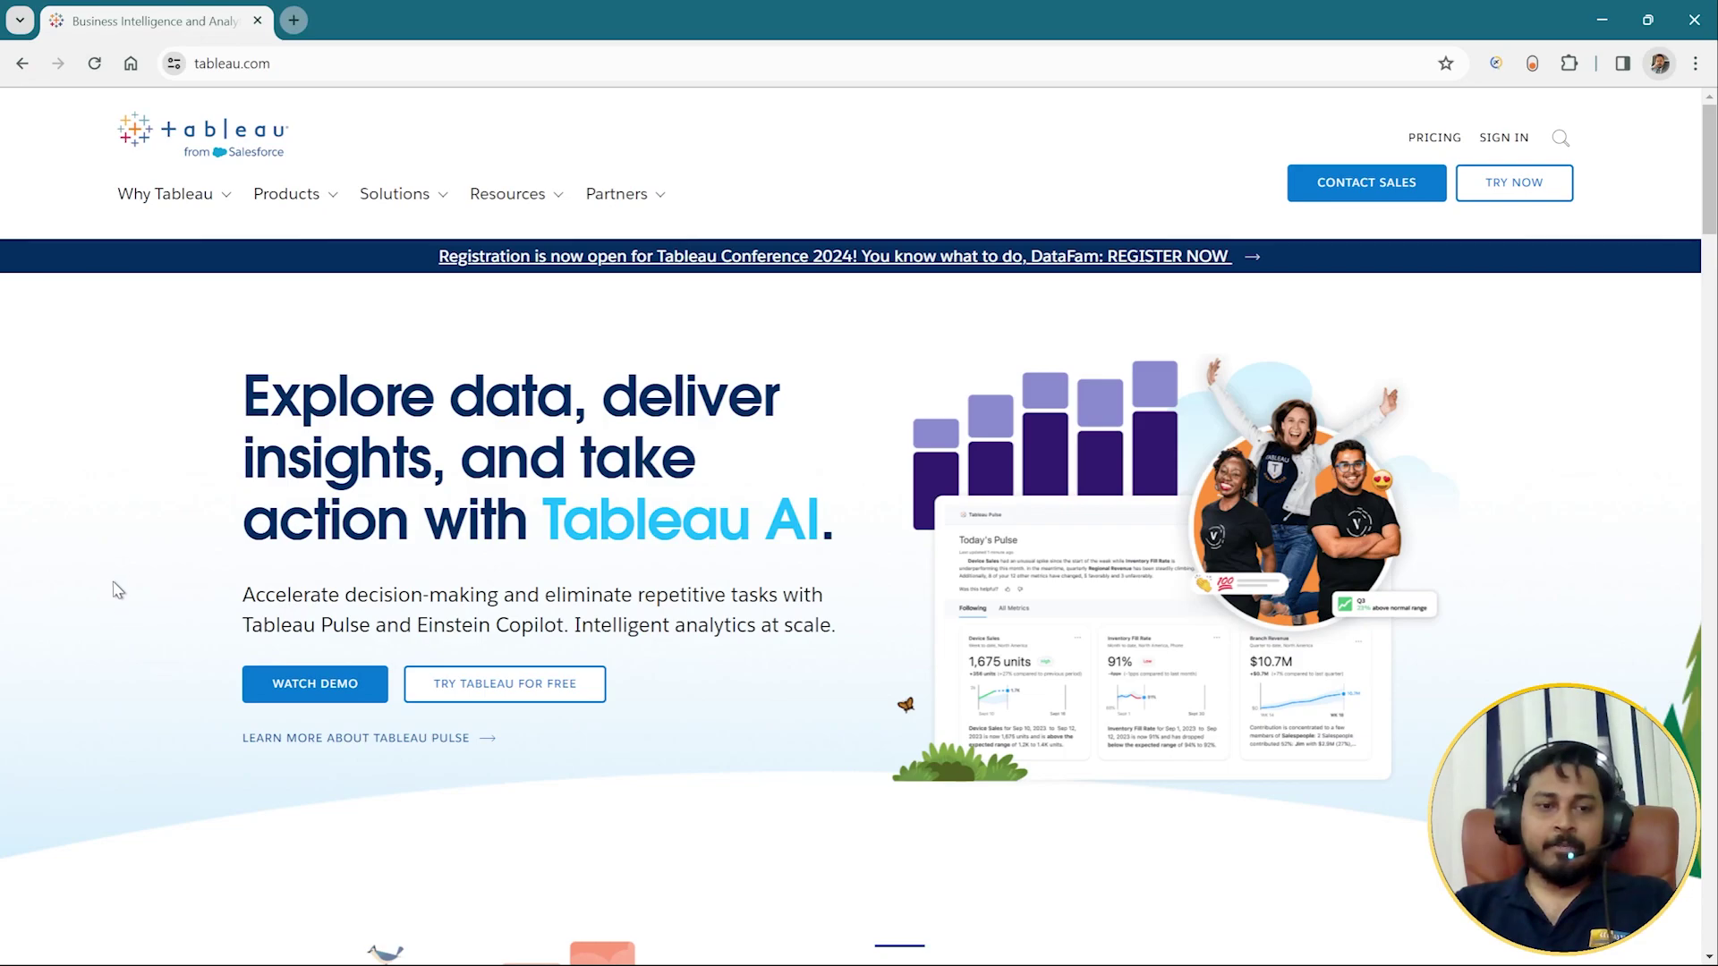
Look through the Tableau homepage from the opening banner down to the customer stories section and back.
scroll(136, 537, down, 6)
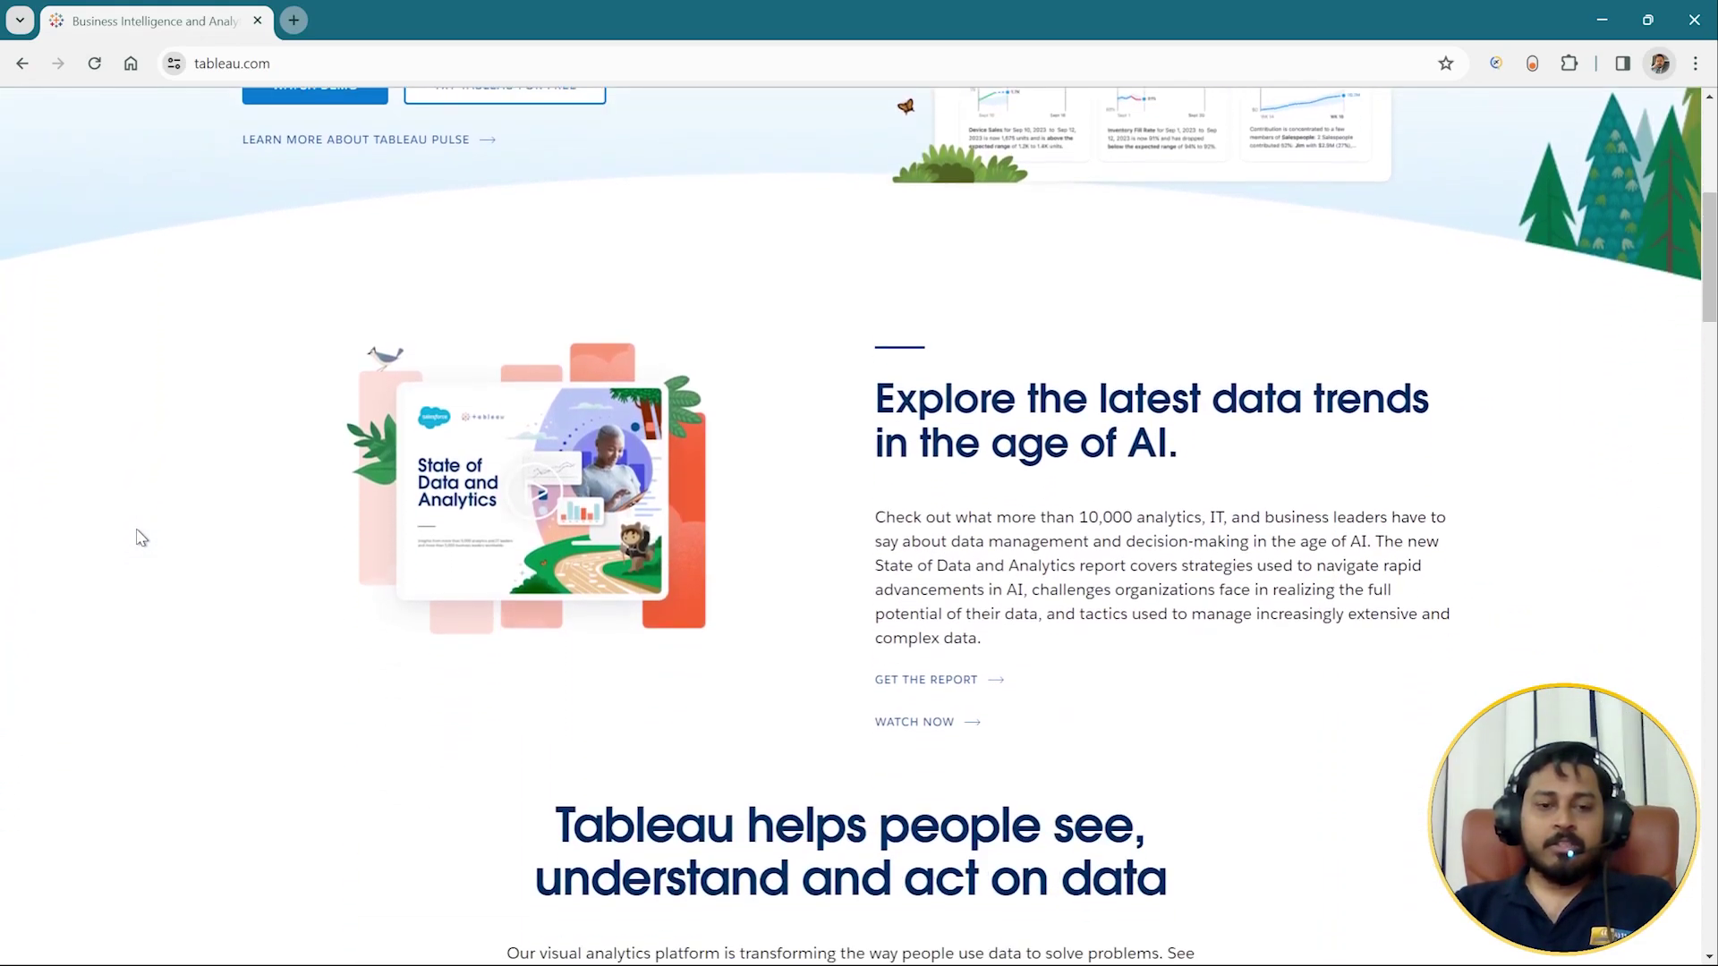
scroll(141, 537, down, 5)
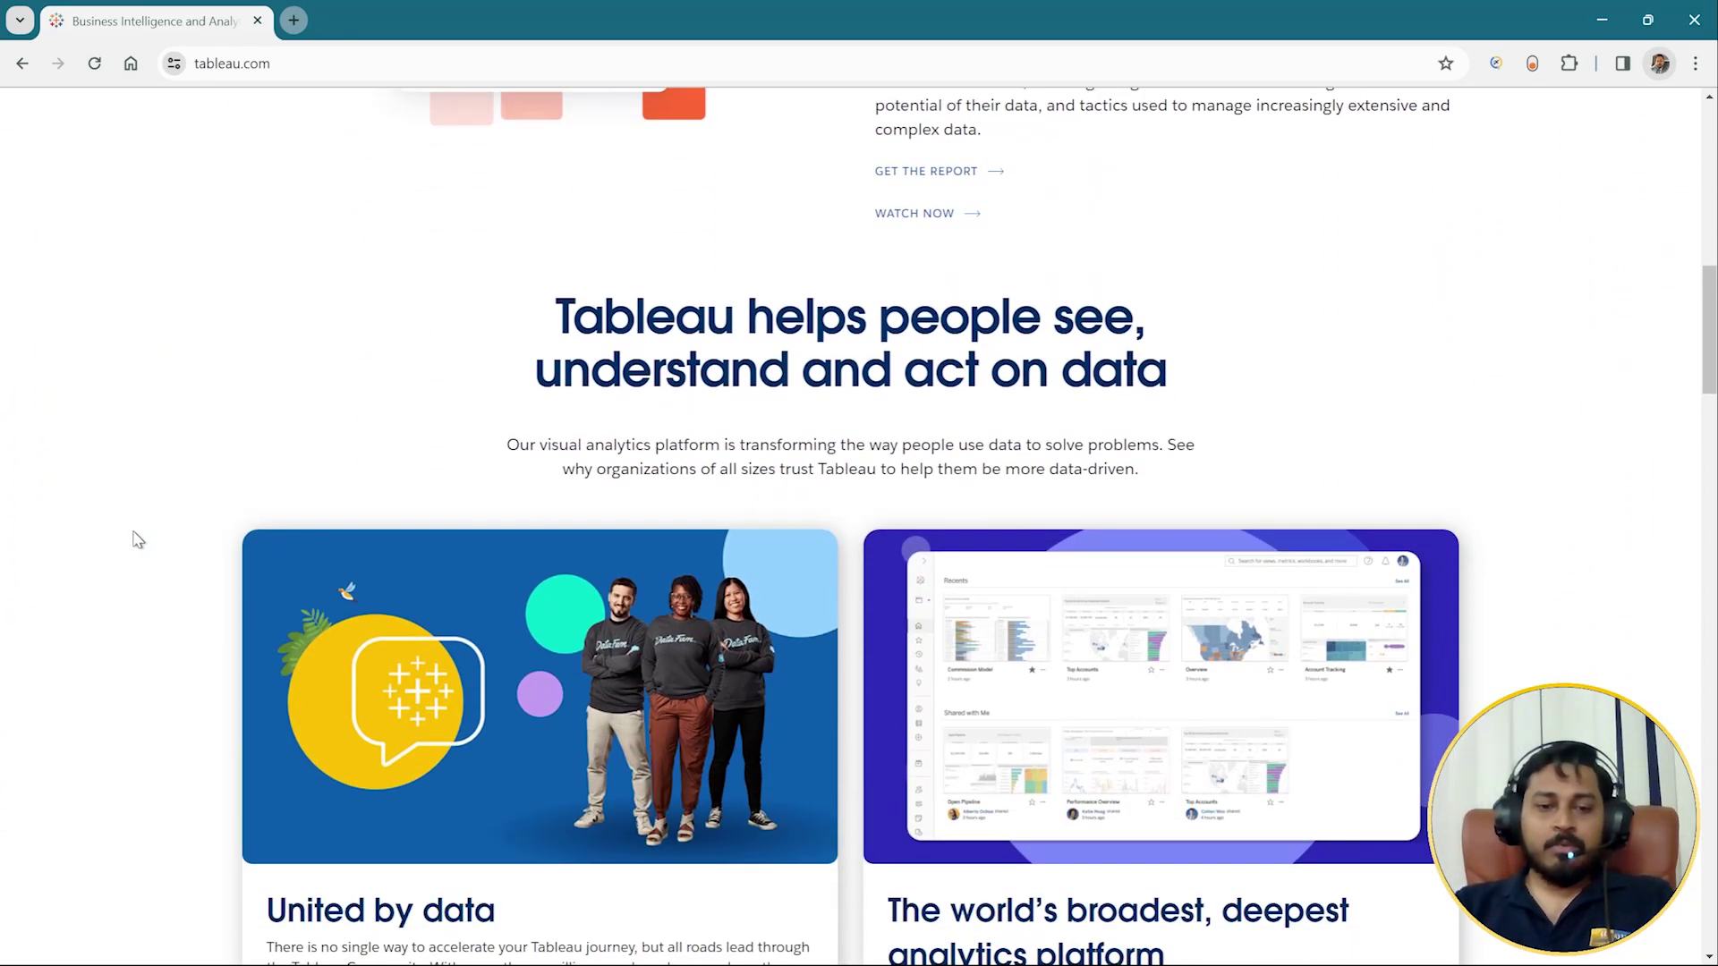
scroll(137, 539, down, 10)
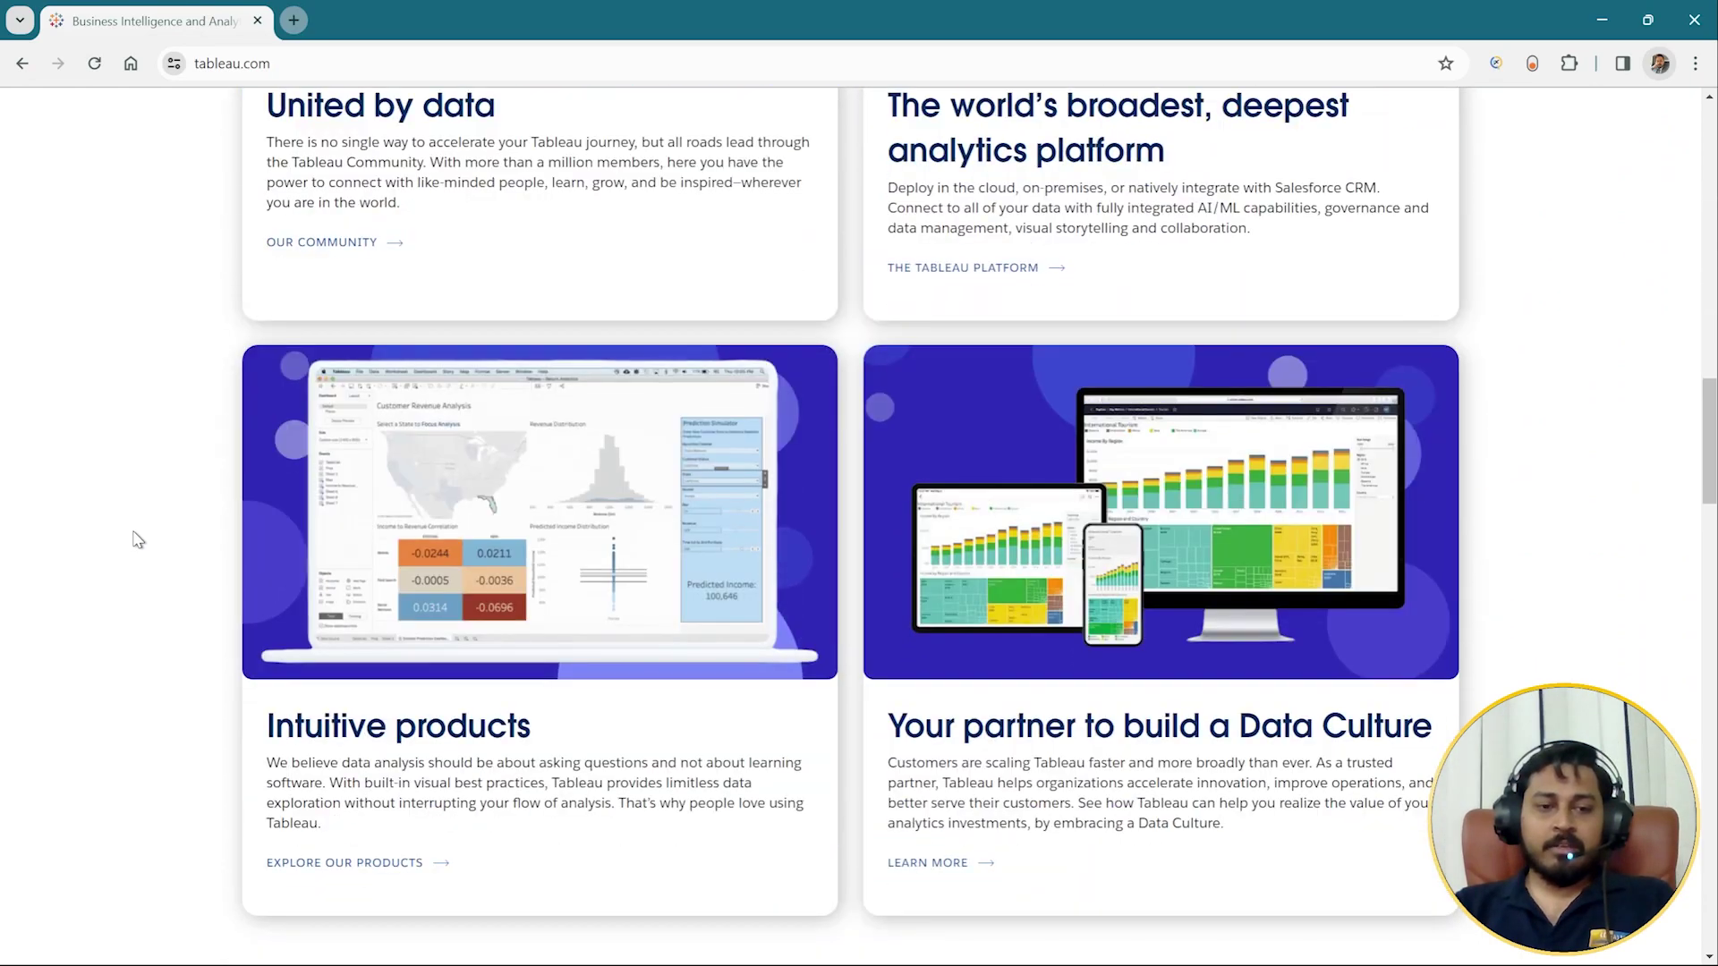
scroll(136, 542, down, 11)
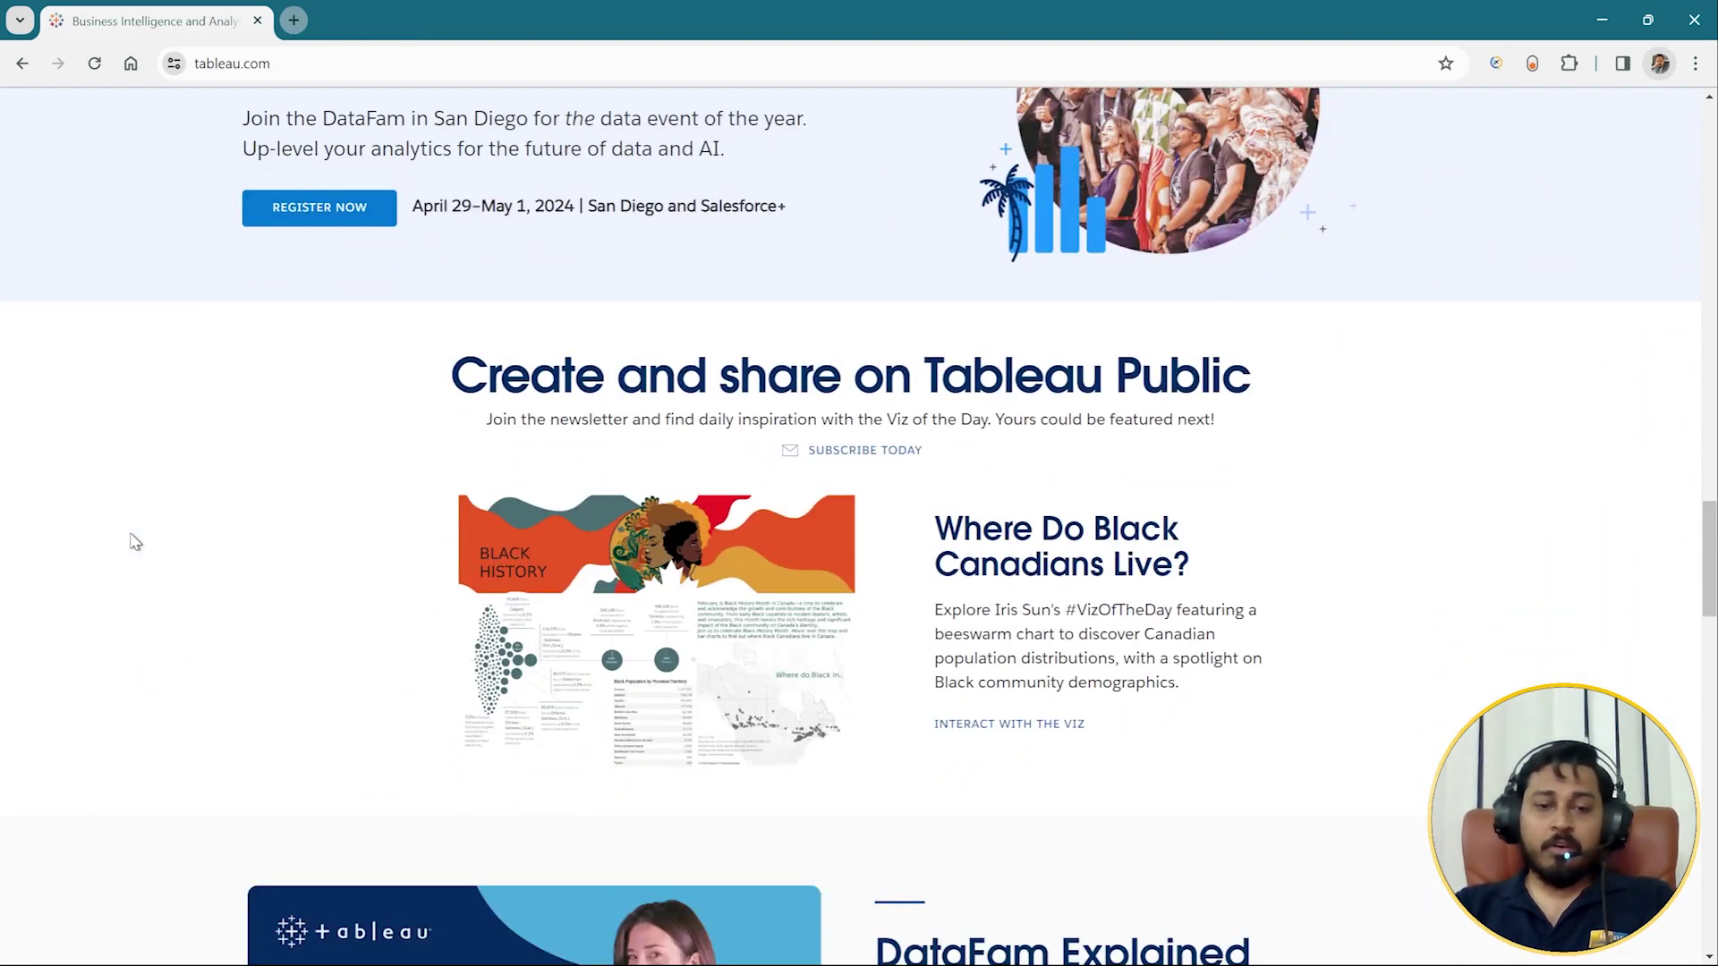
scroll(135, 542, down, 12)
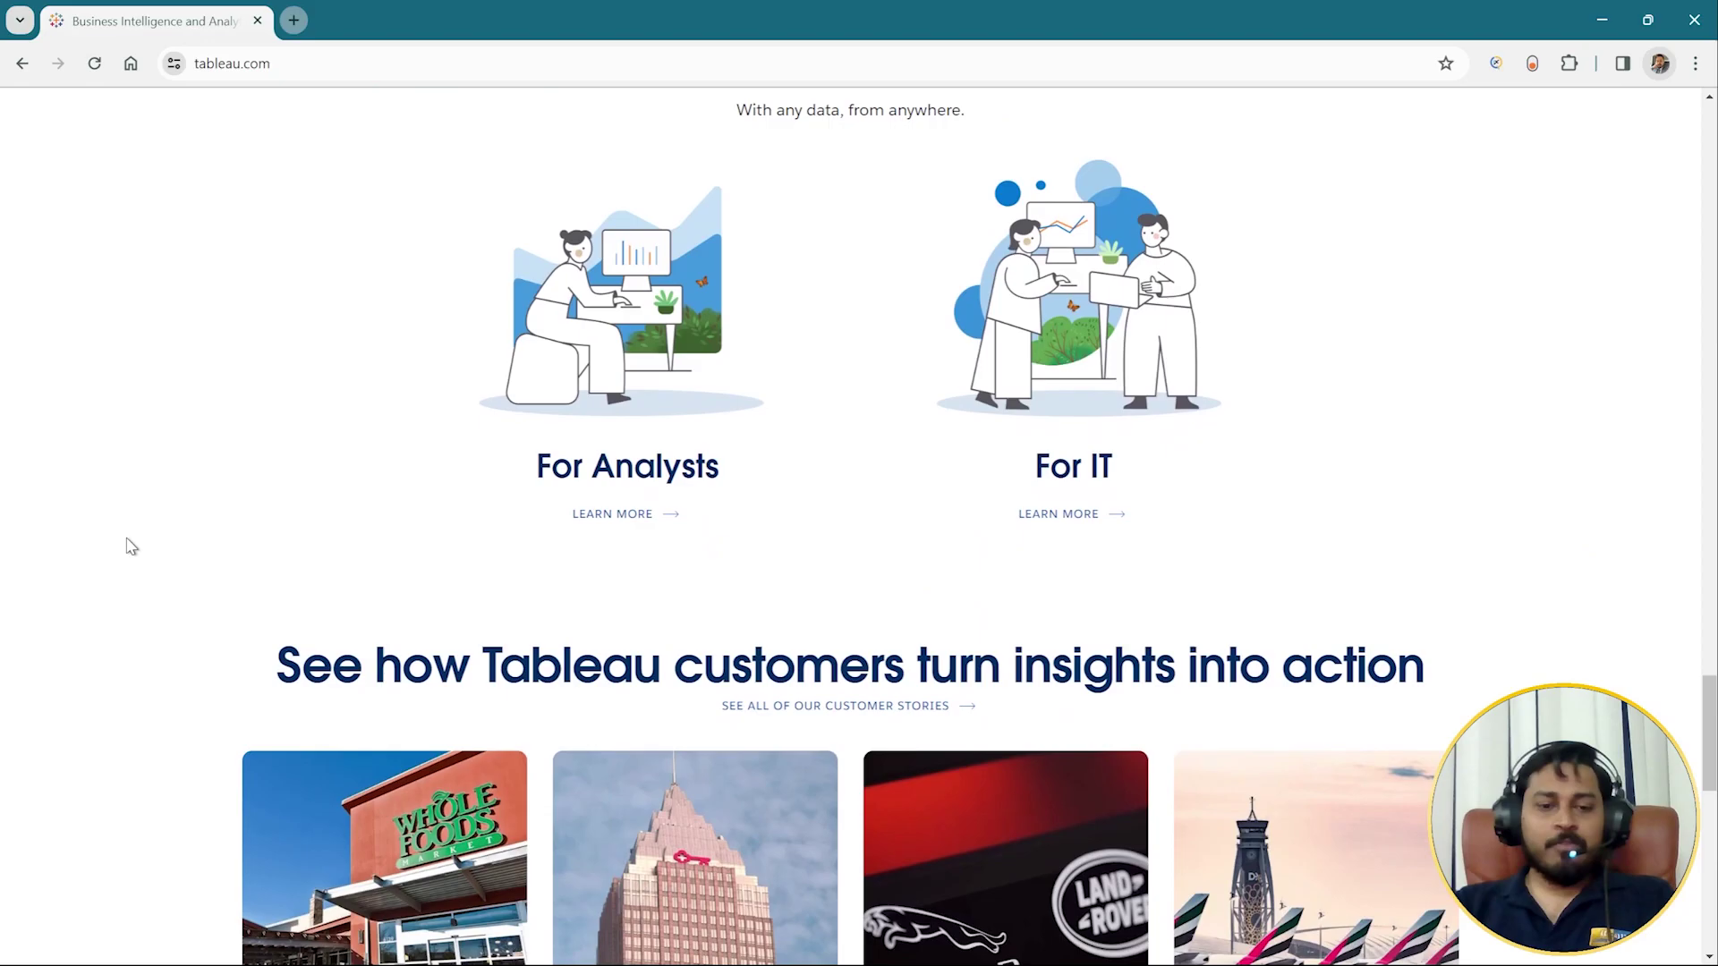
scroll(130, 547, down, 3)
scroll(134, 550, up, 20)
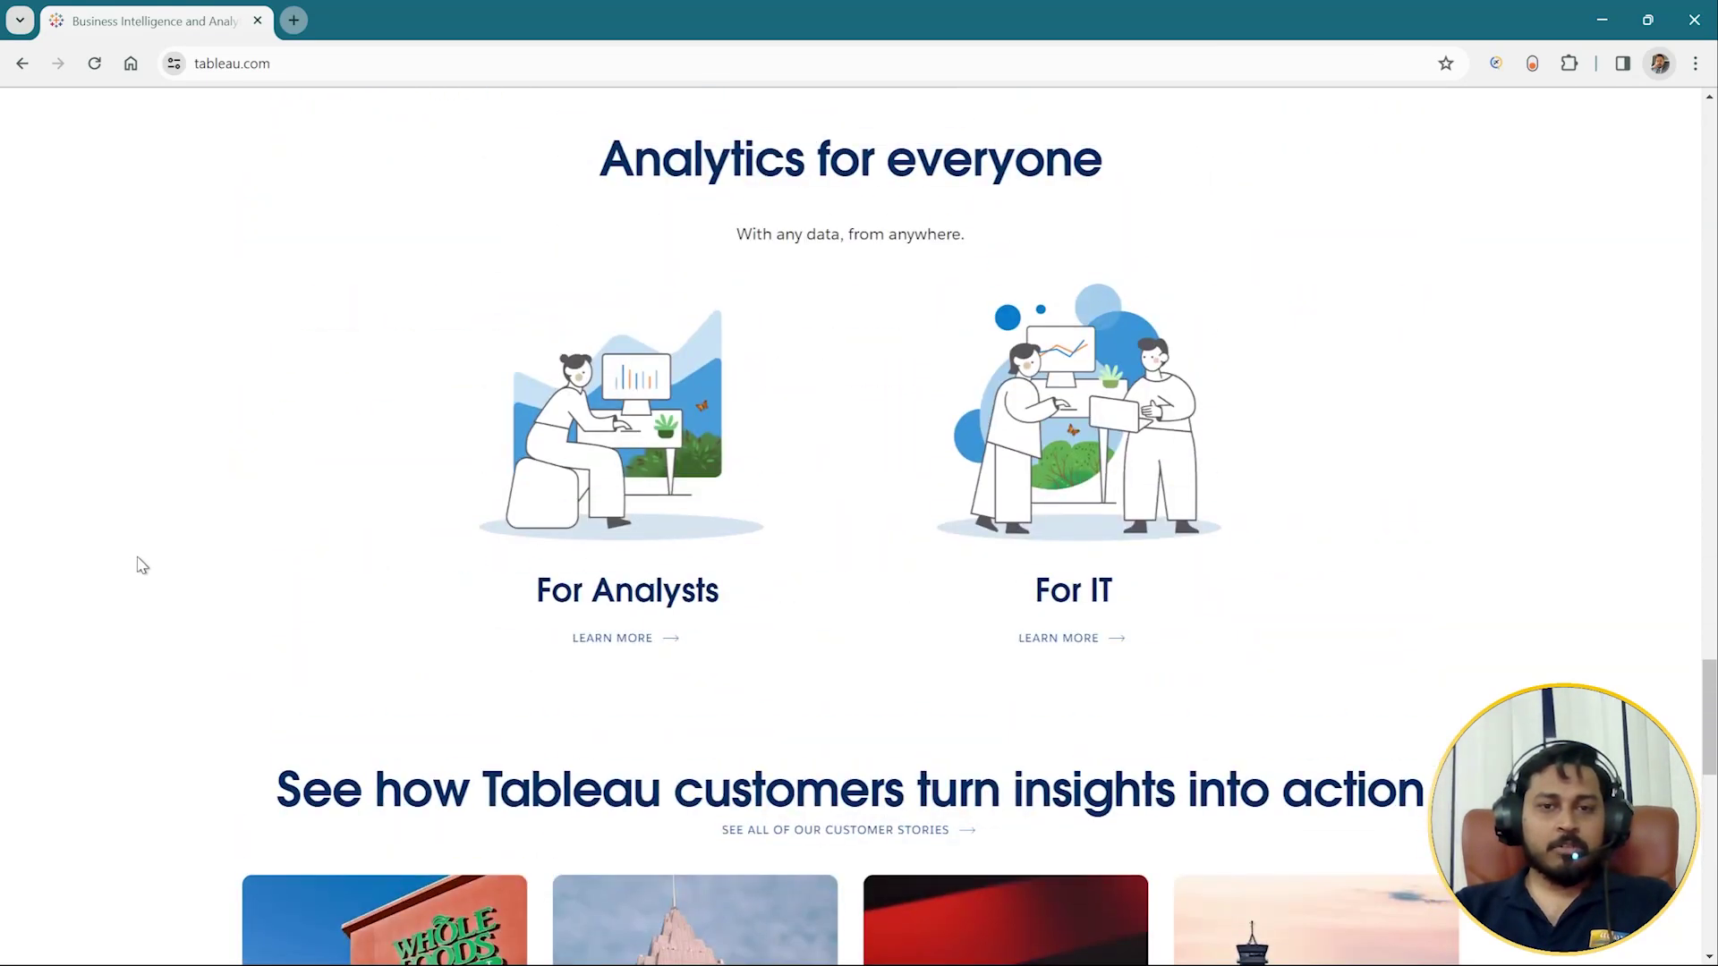
scroll(149, 576, up, 20)
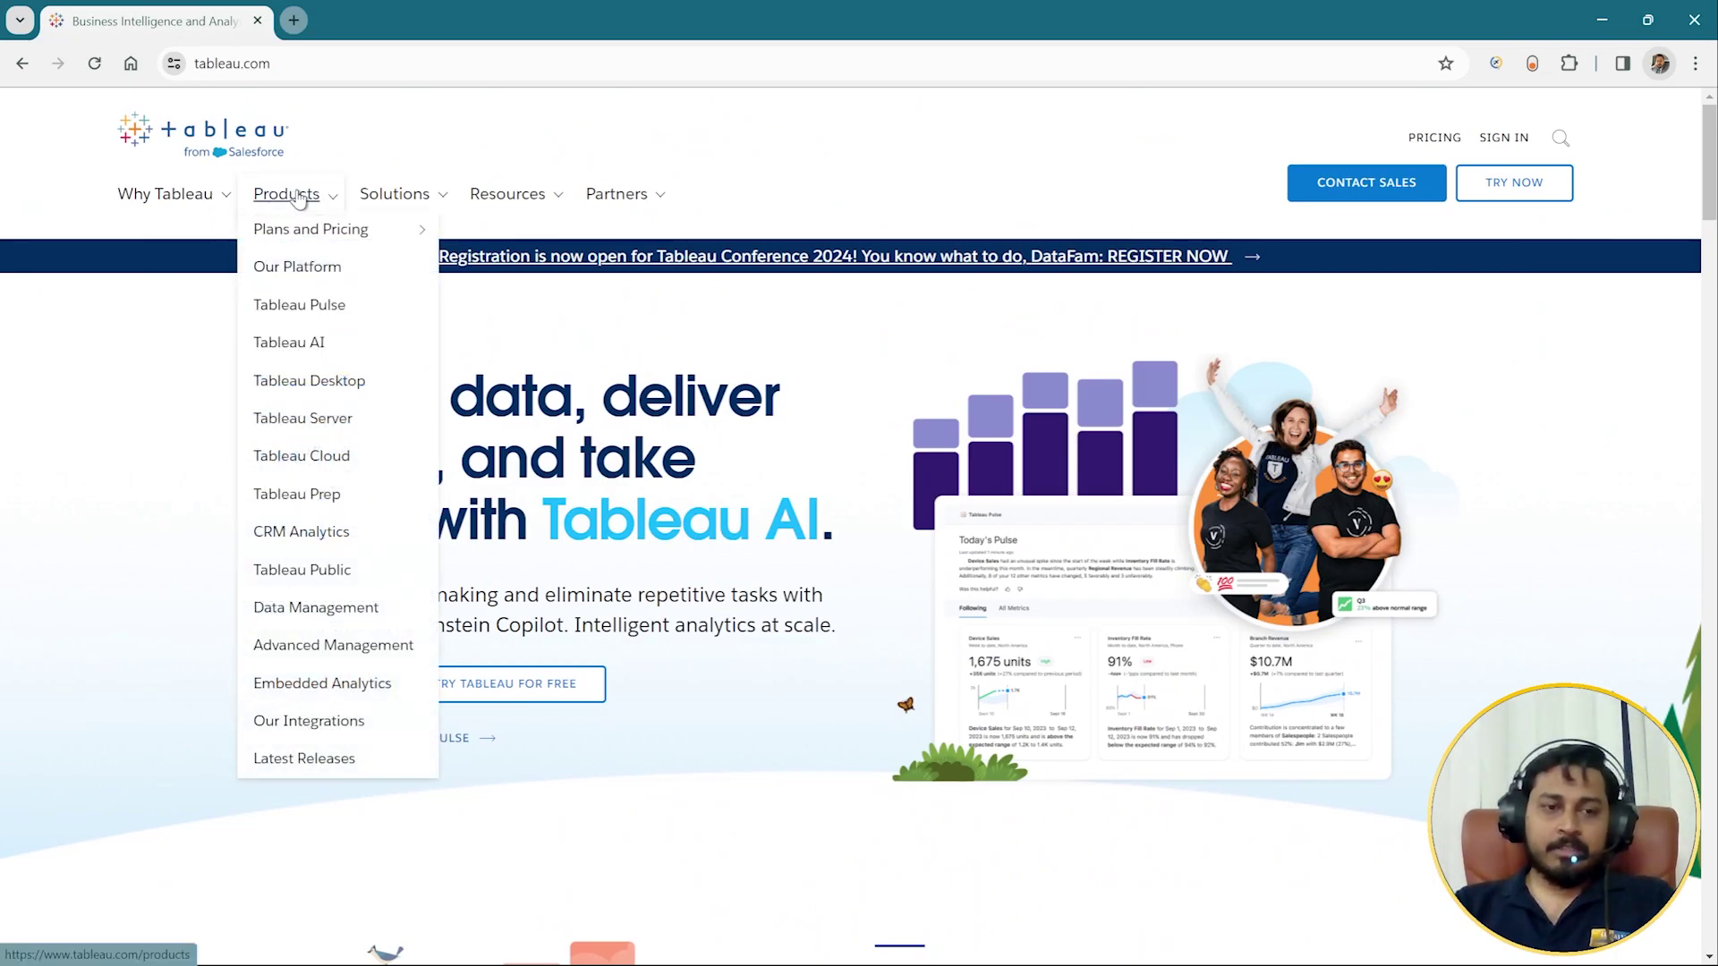
Open the Tableau products overview page and look through the Tableau Cloud and Tableau Desktop sections.
click(268, 299)
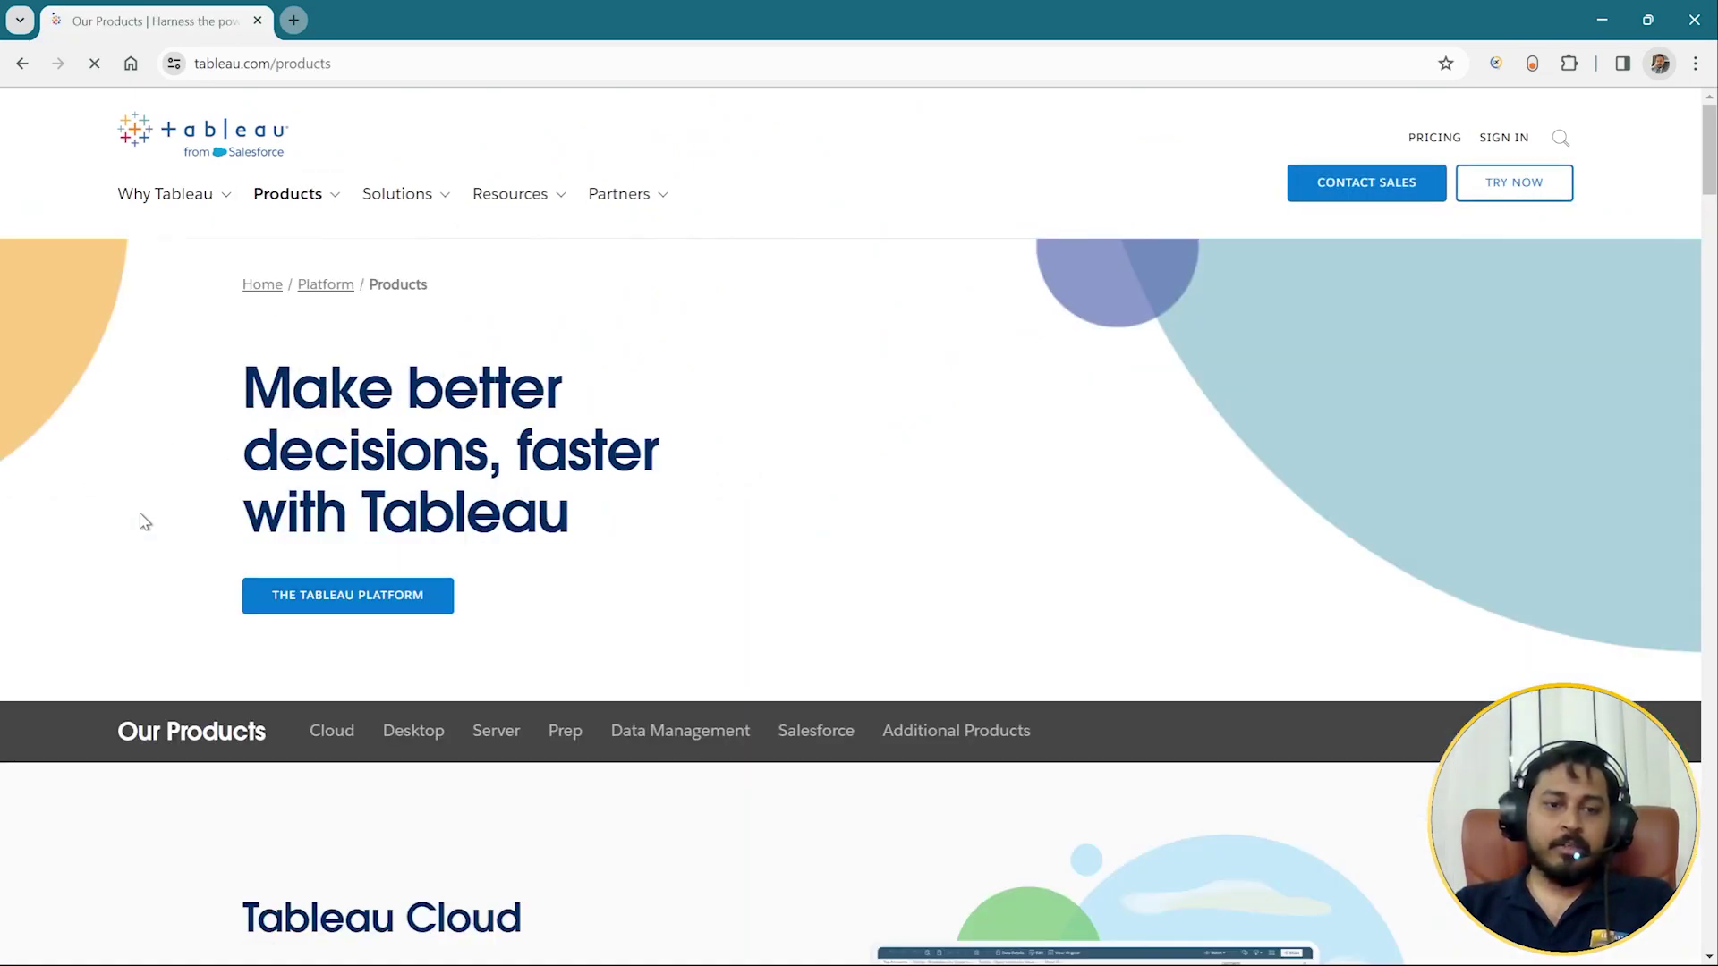
scroll(191, 492, down, 2)
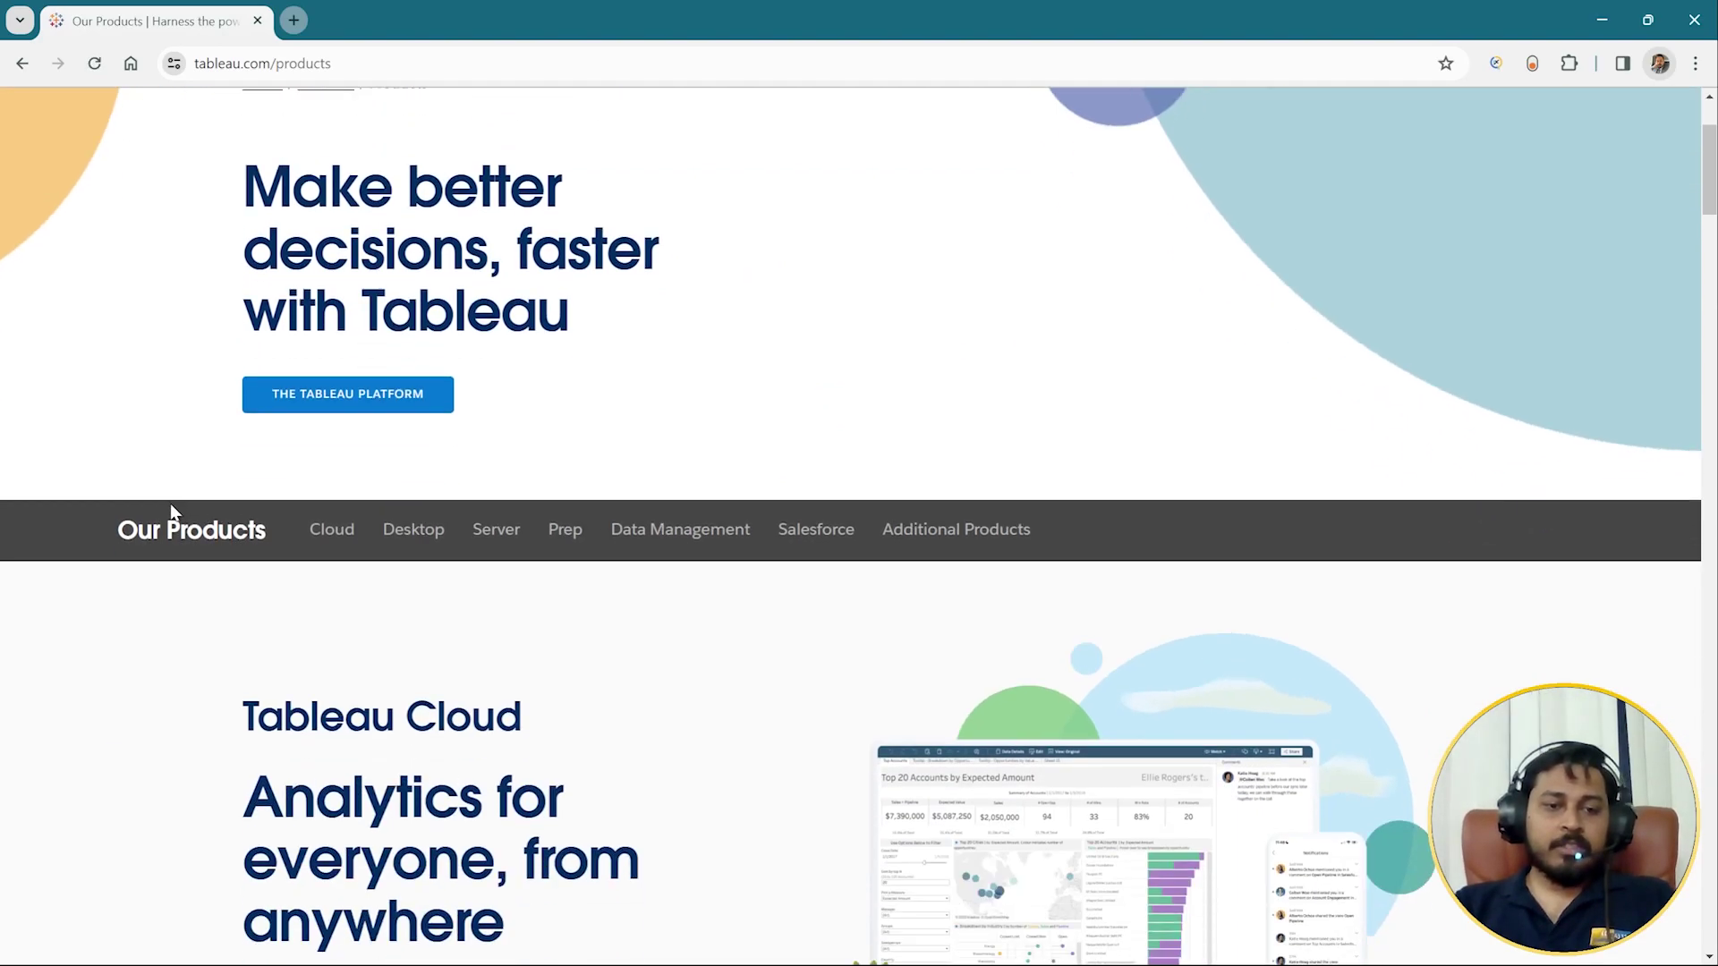
scroll(143, 537, down, 2)
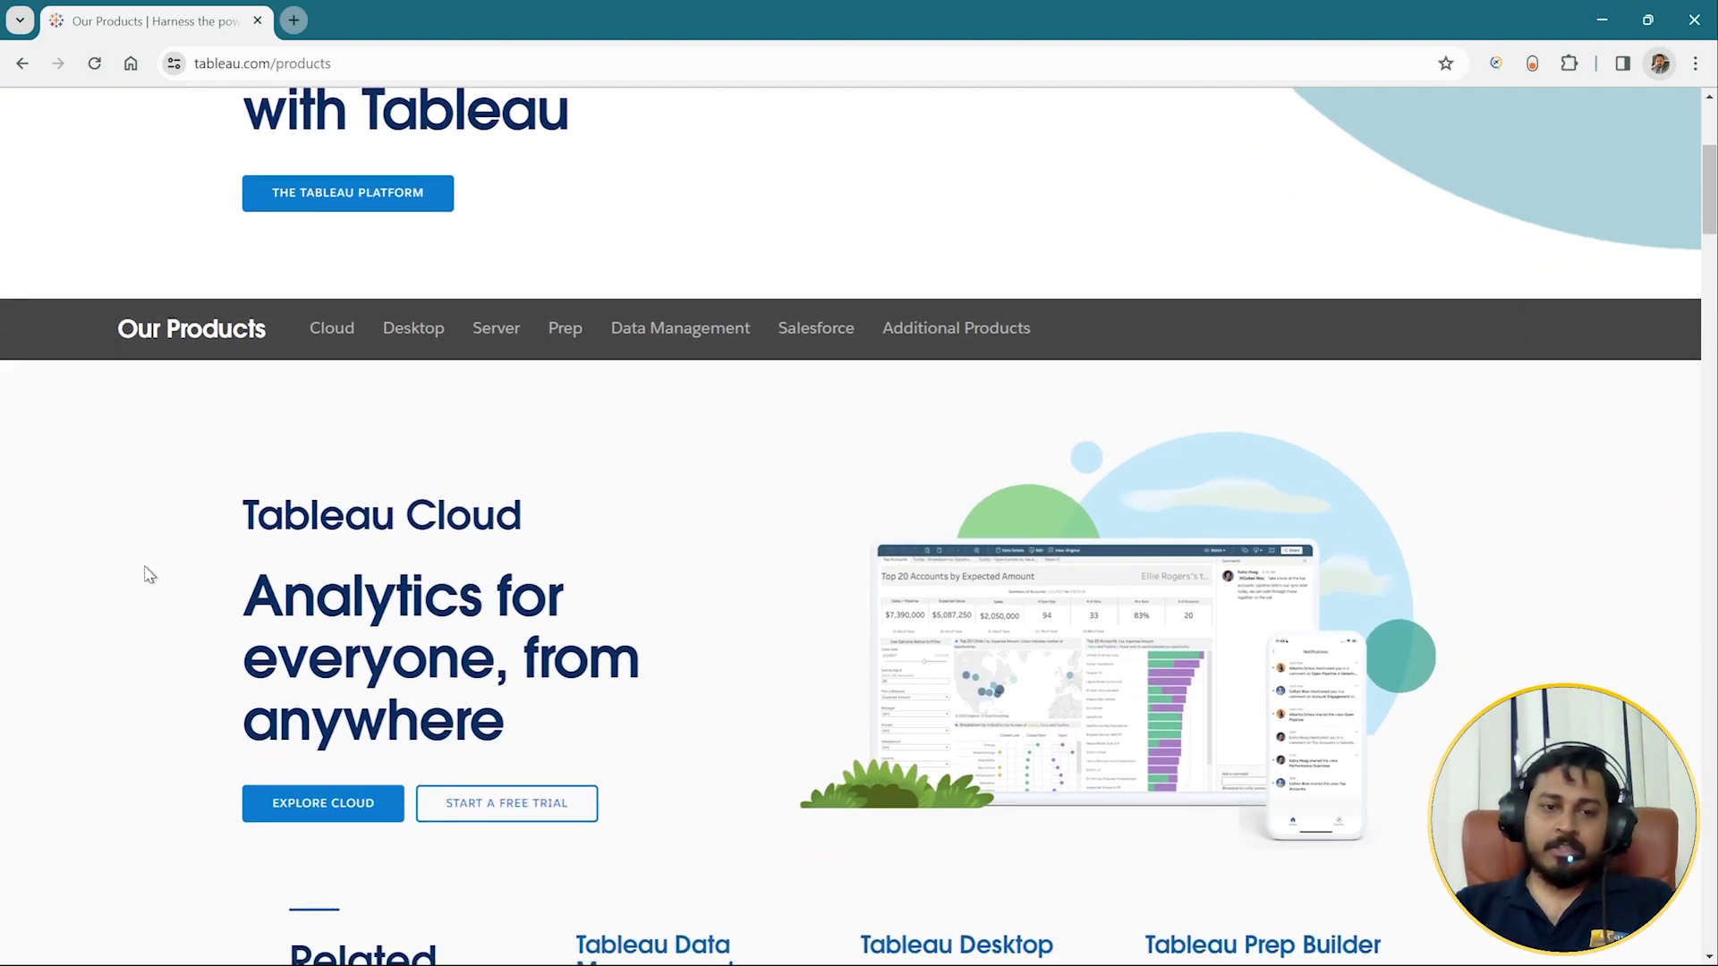
scroll(148, 575, down, 4)
scroll(147, 576, up, 3)
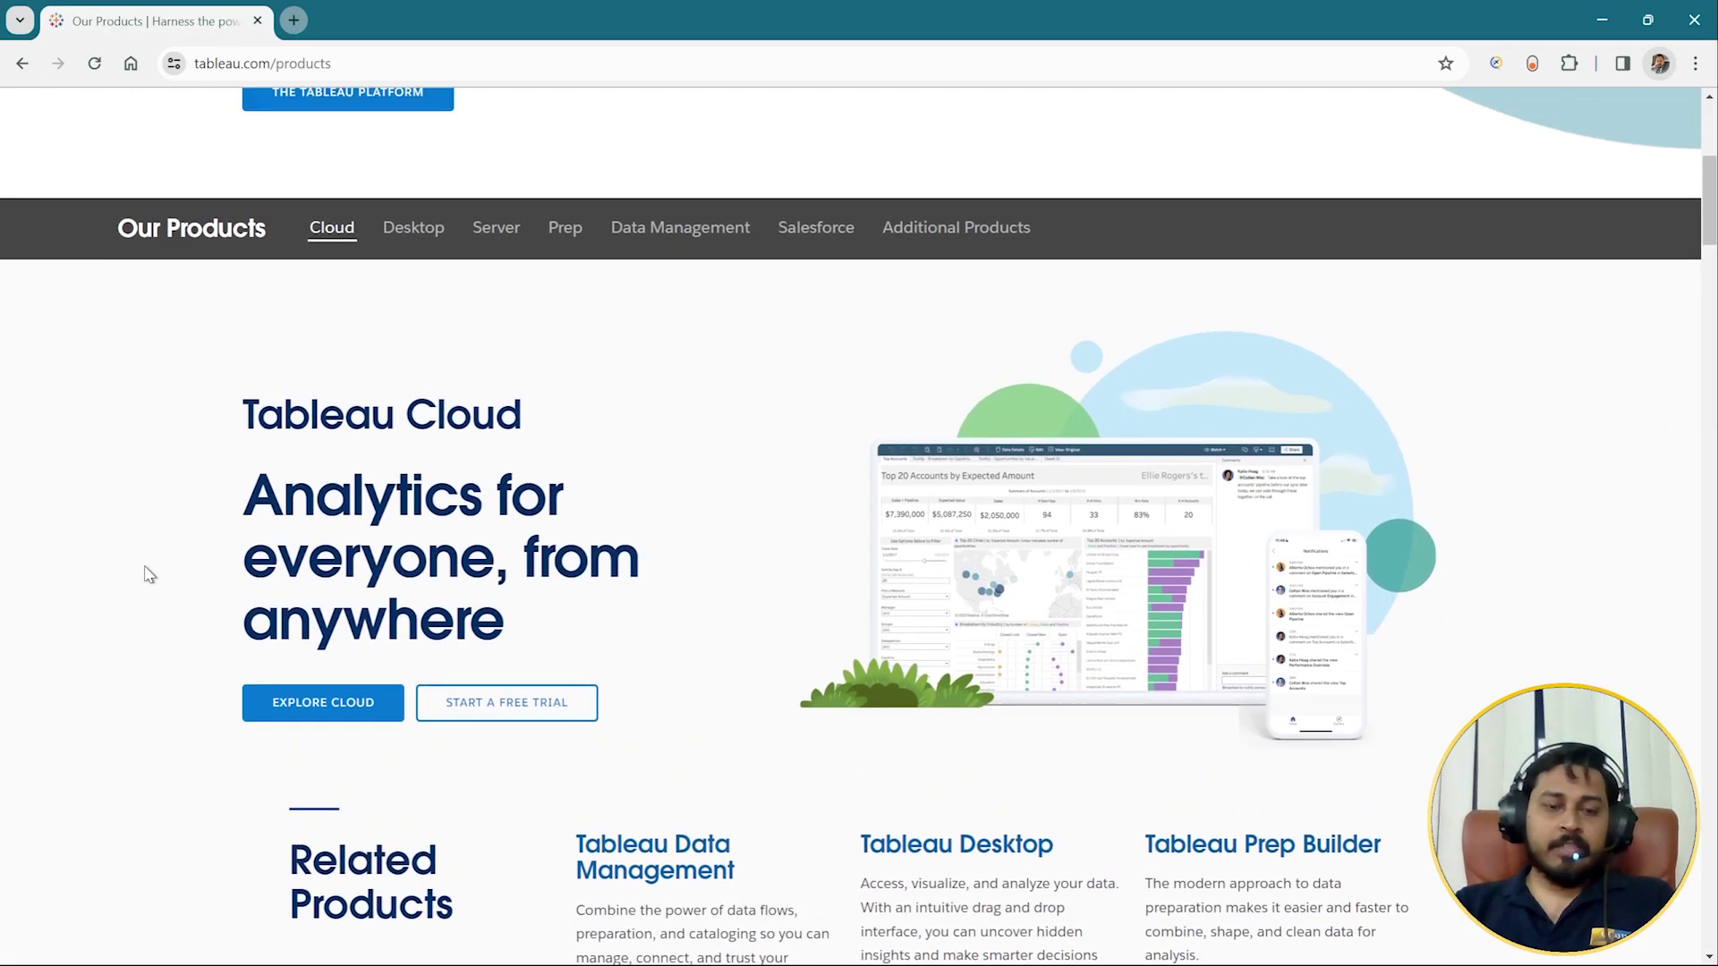
scroll(148, 573, down, 8)
scroll(157, 548, down, 9)
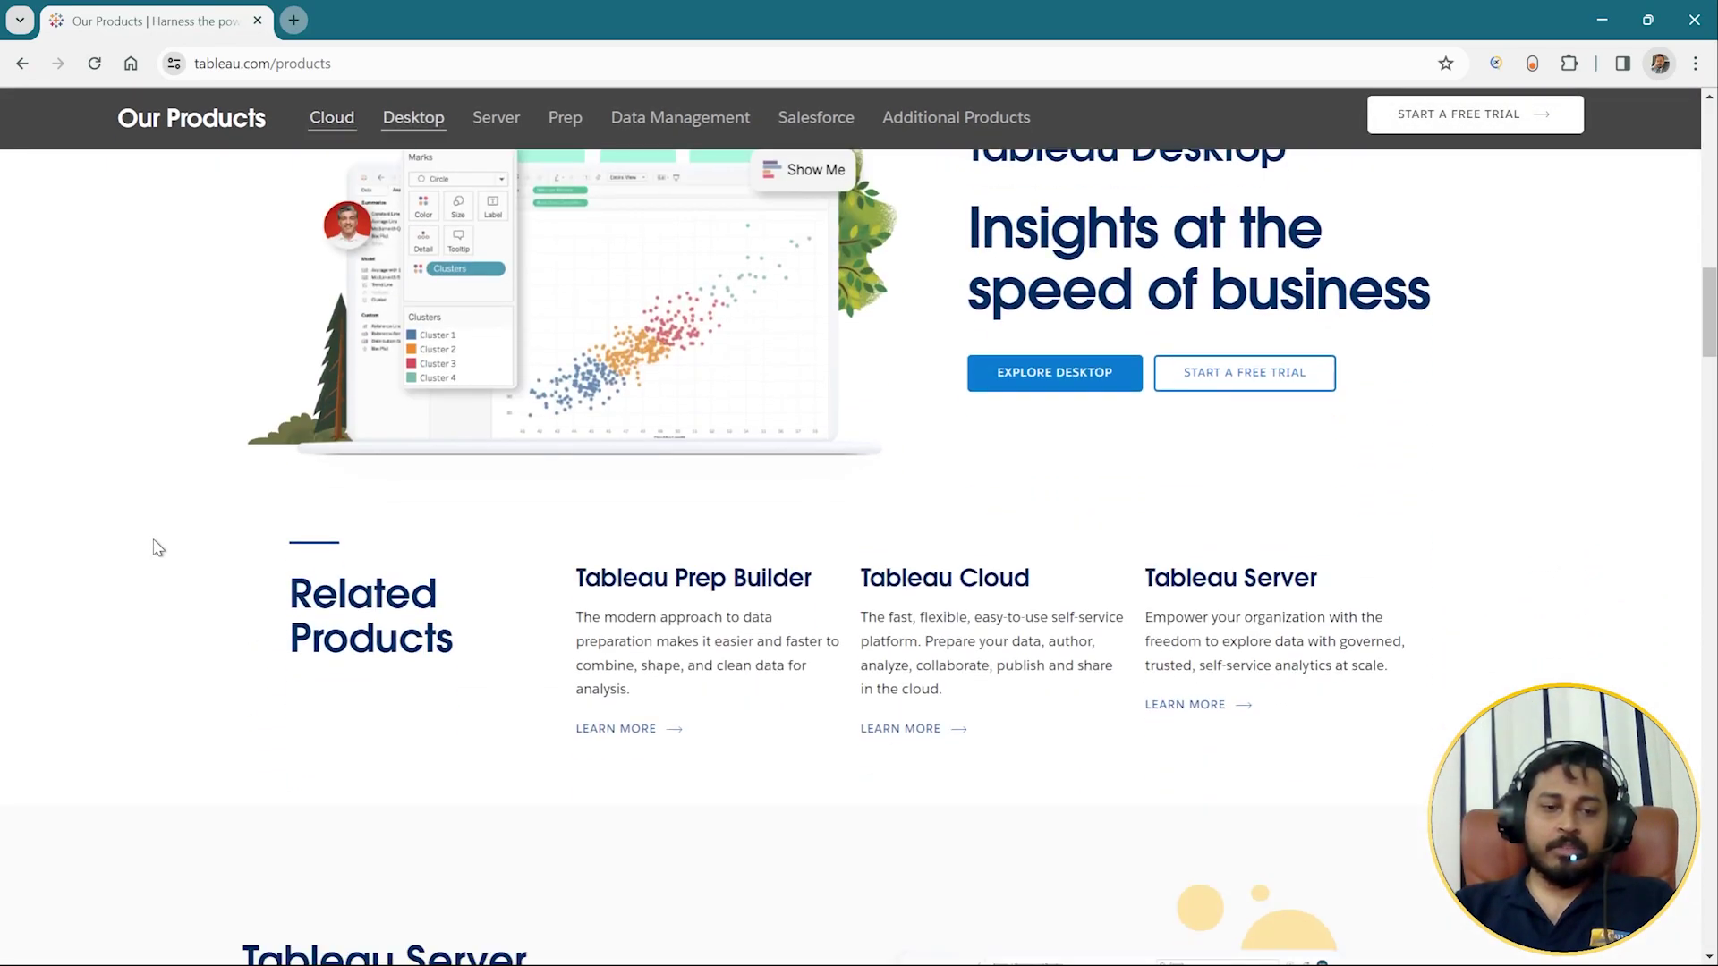
Examine the Server, Prep and Data Management sections, then the list of product categories under Our Products.
scroll(159, 541, down, 8)
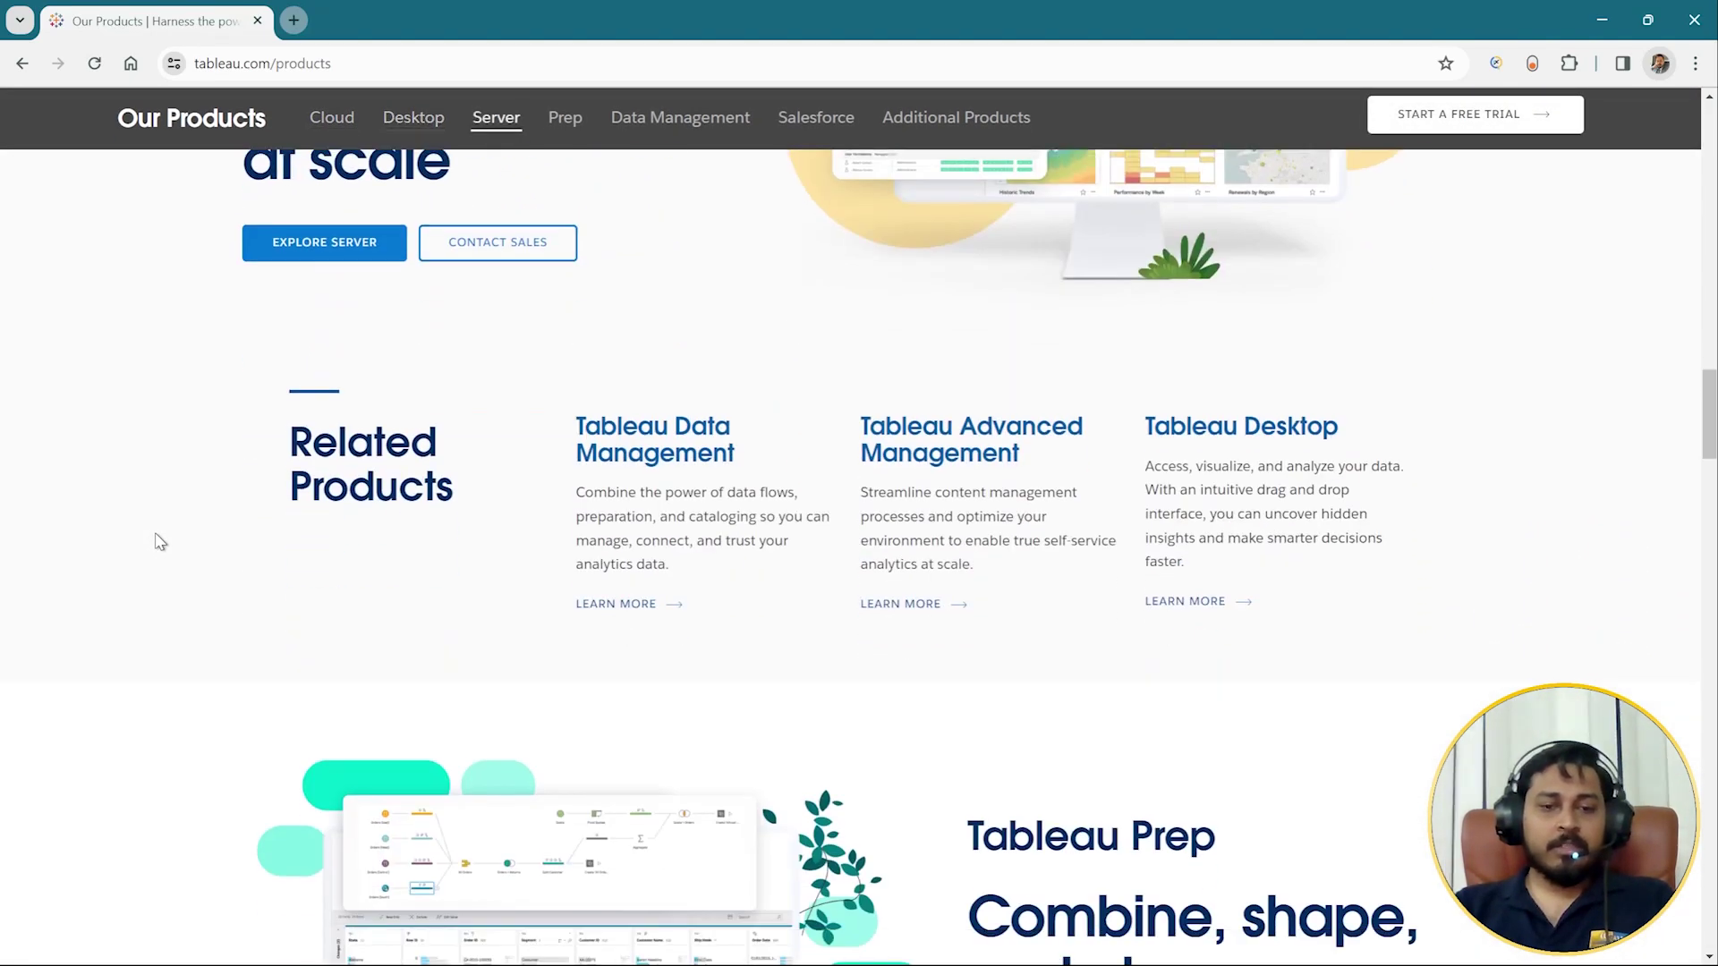
scroll(159, 541, down, 4)
scroll(159, 541, up, 3)
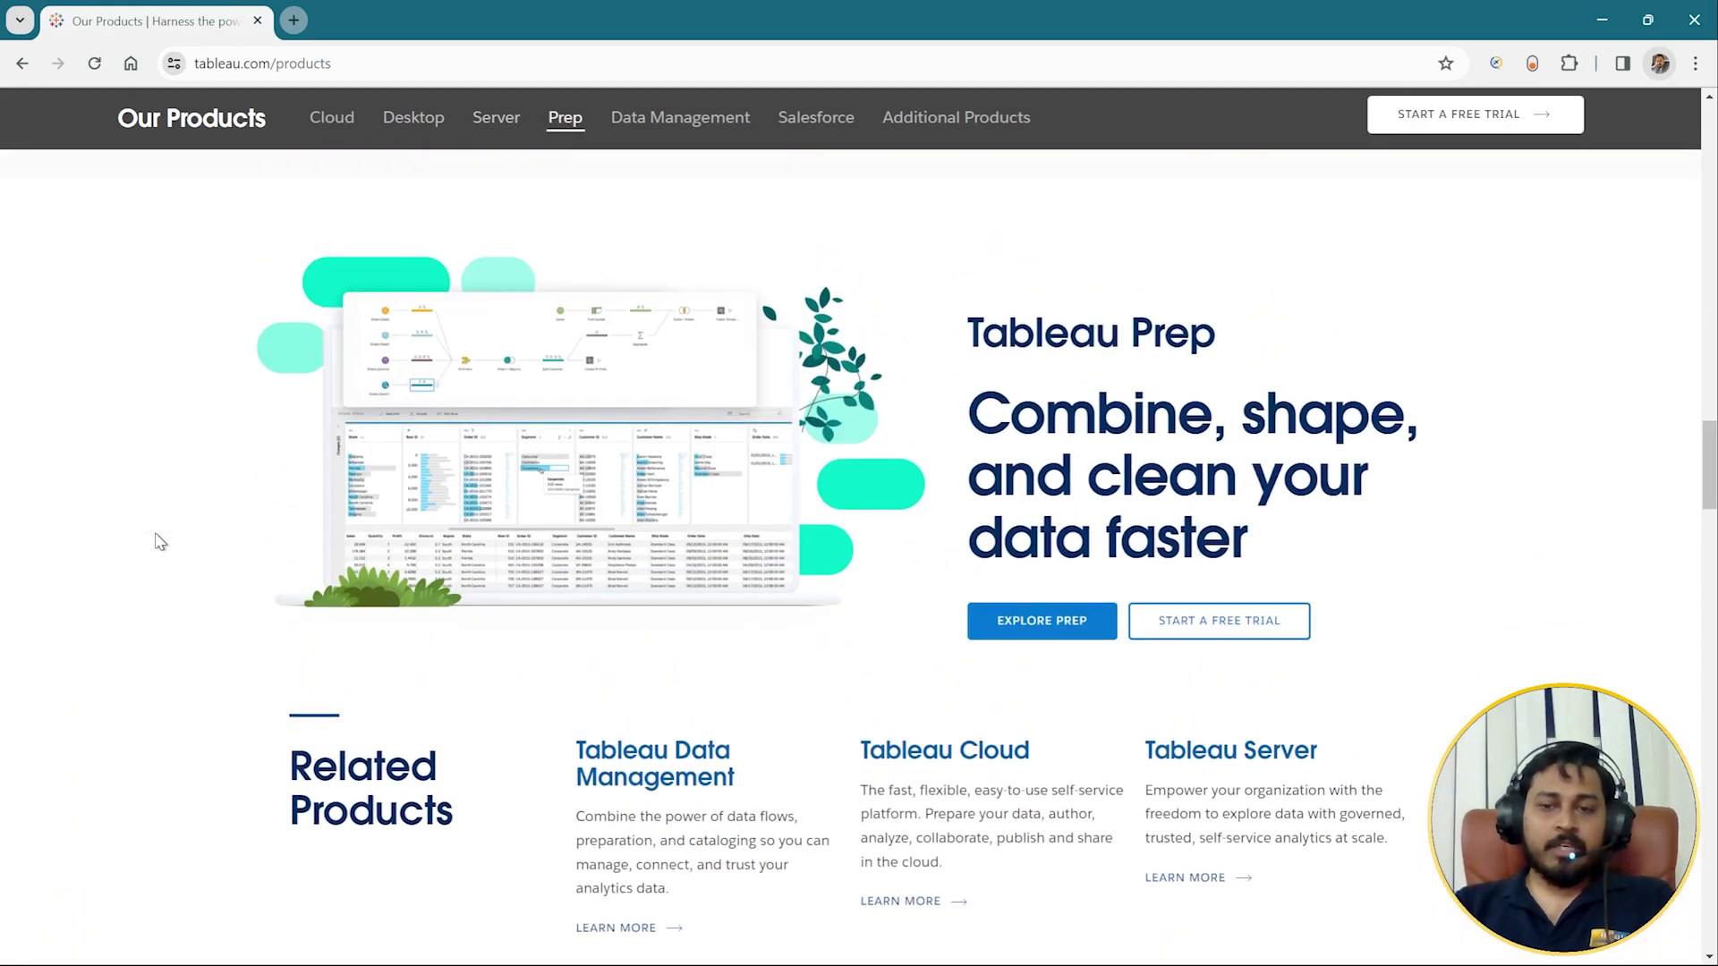
scroll(159, 541, down, 9)
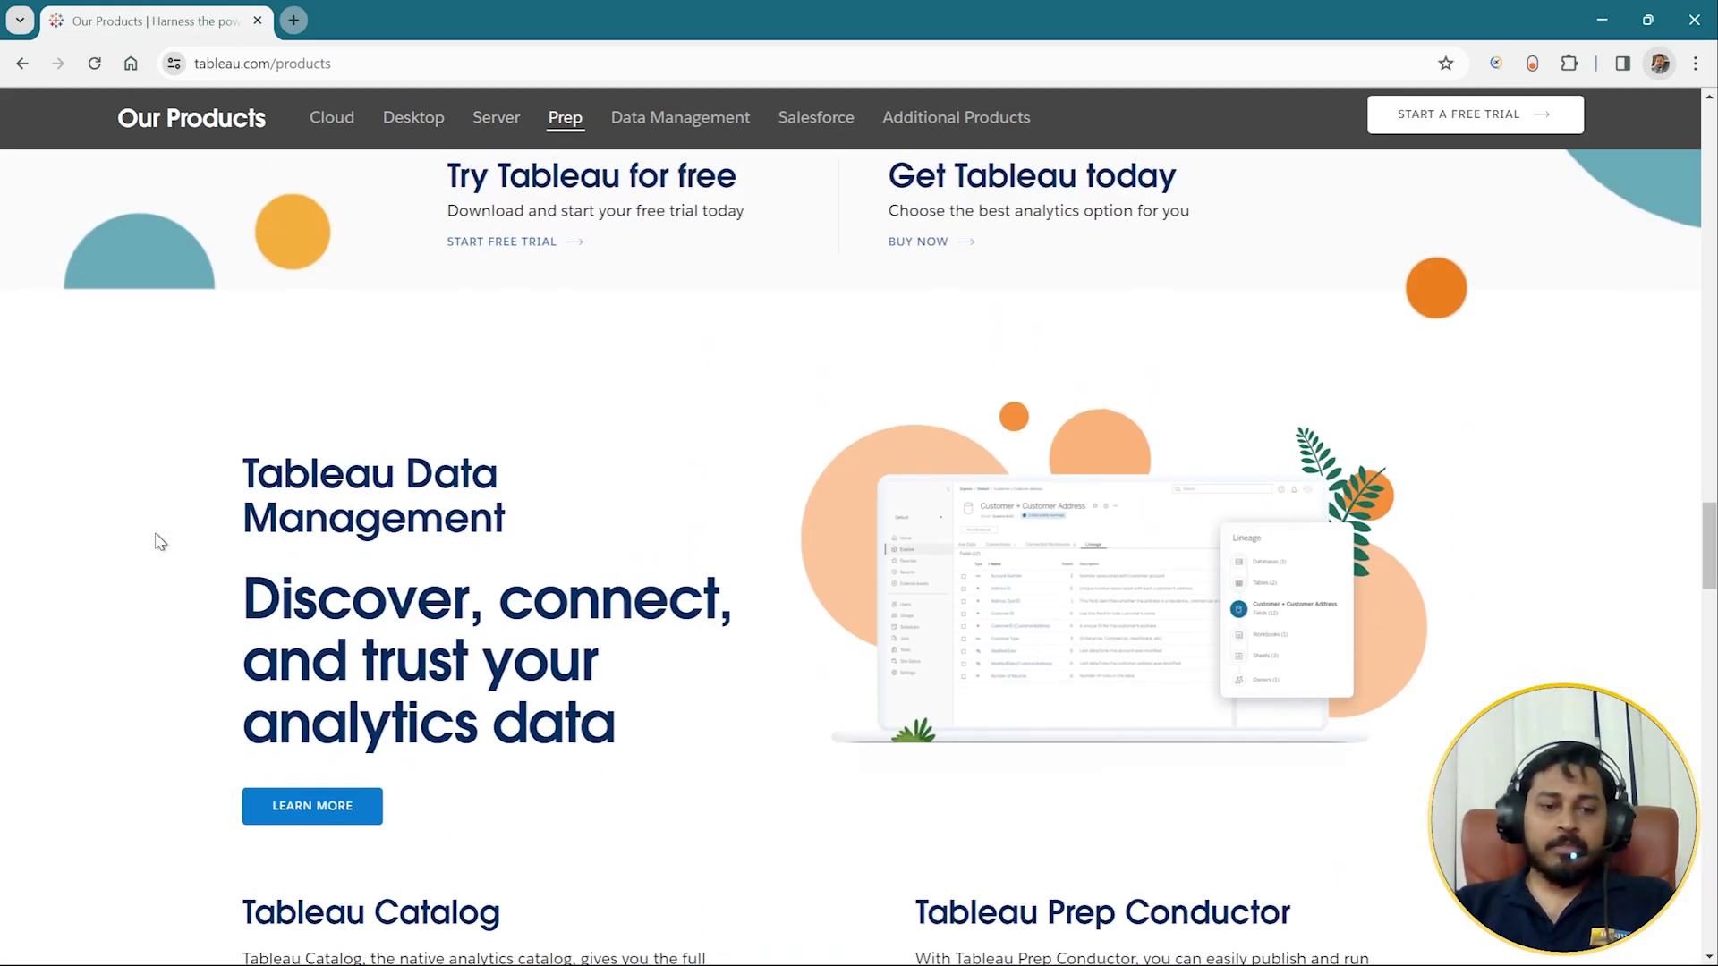
scroll(159, 542, down, 6)
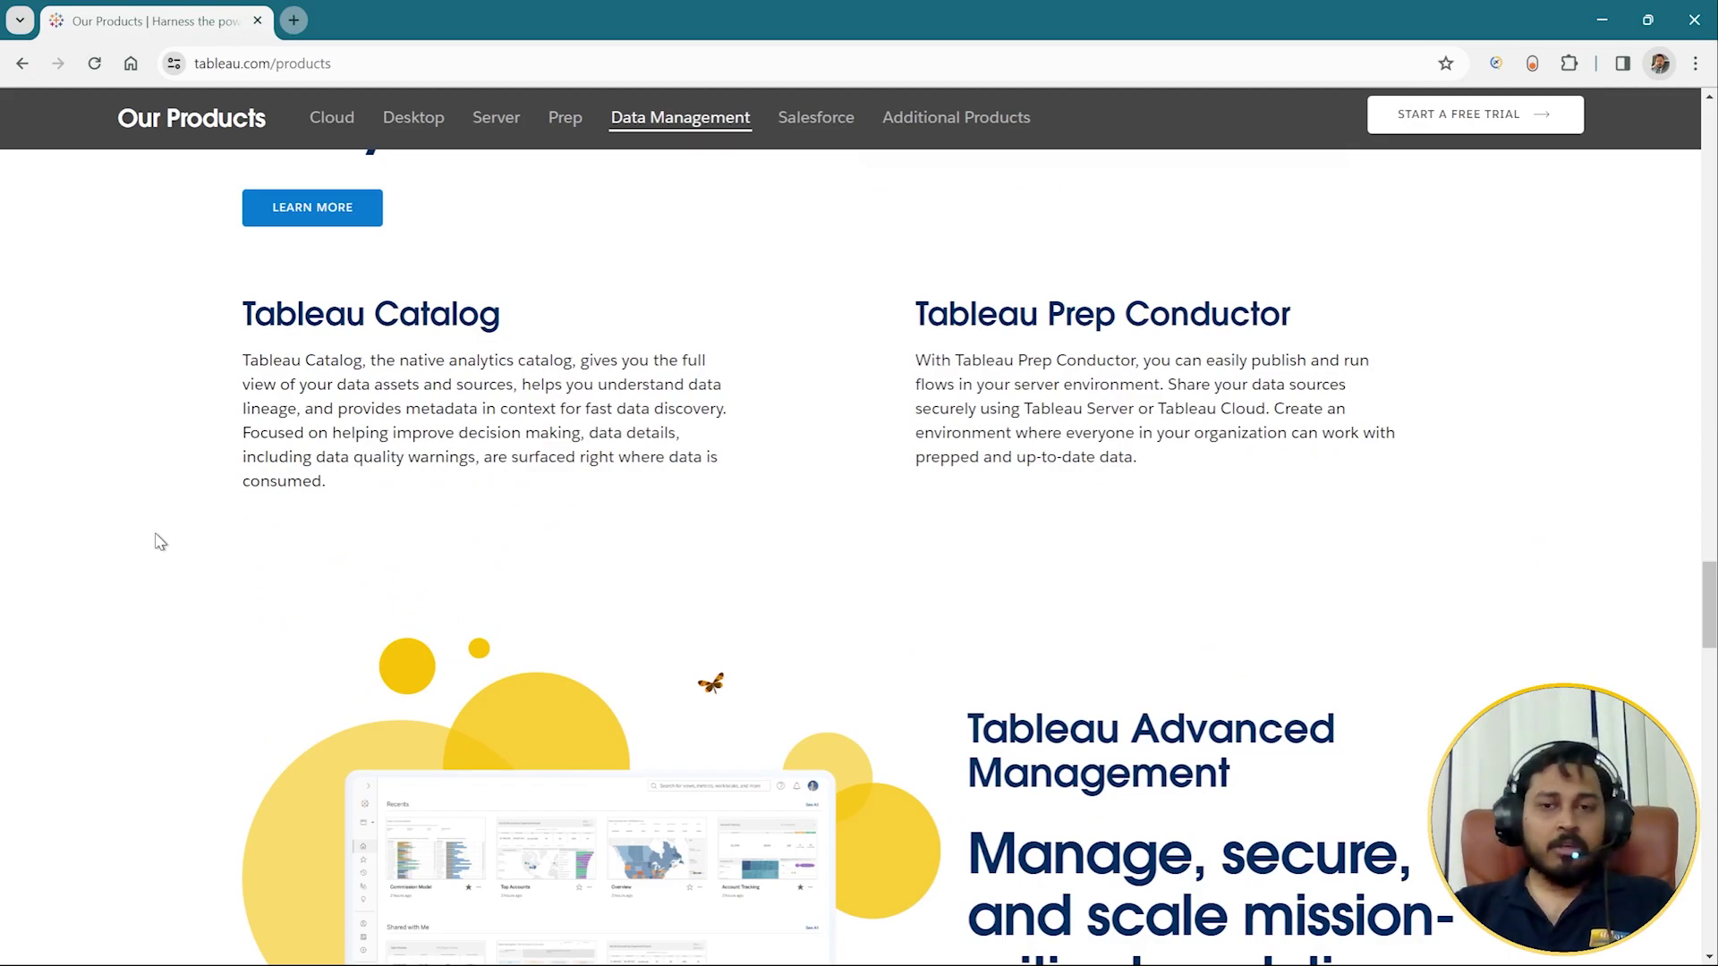
scroll(140, 552, up, 20)
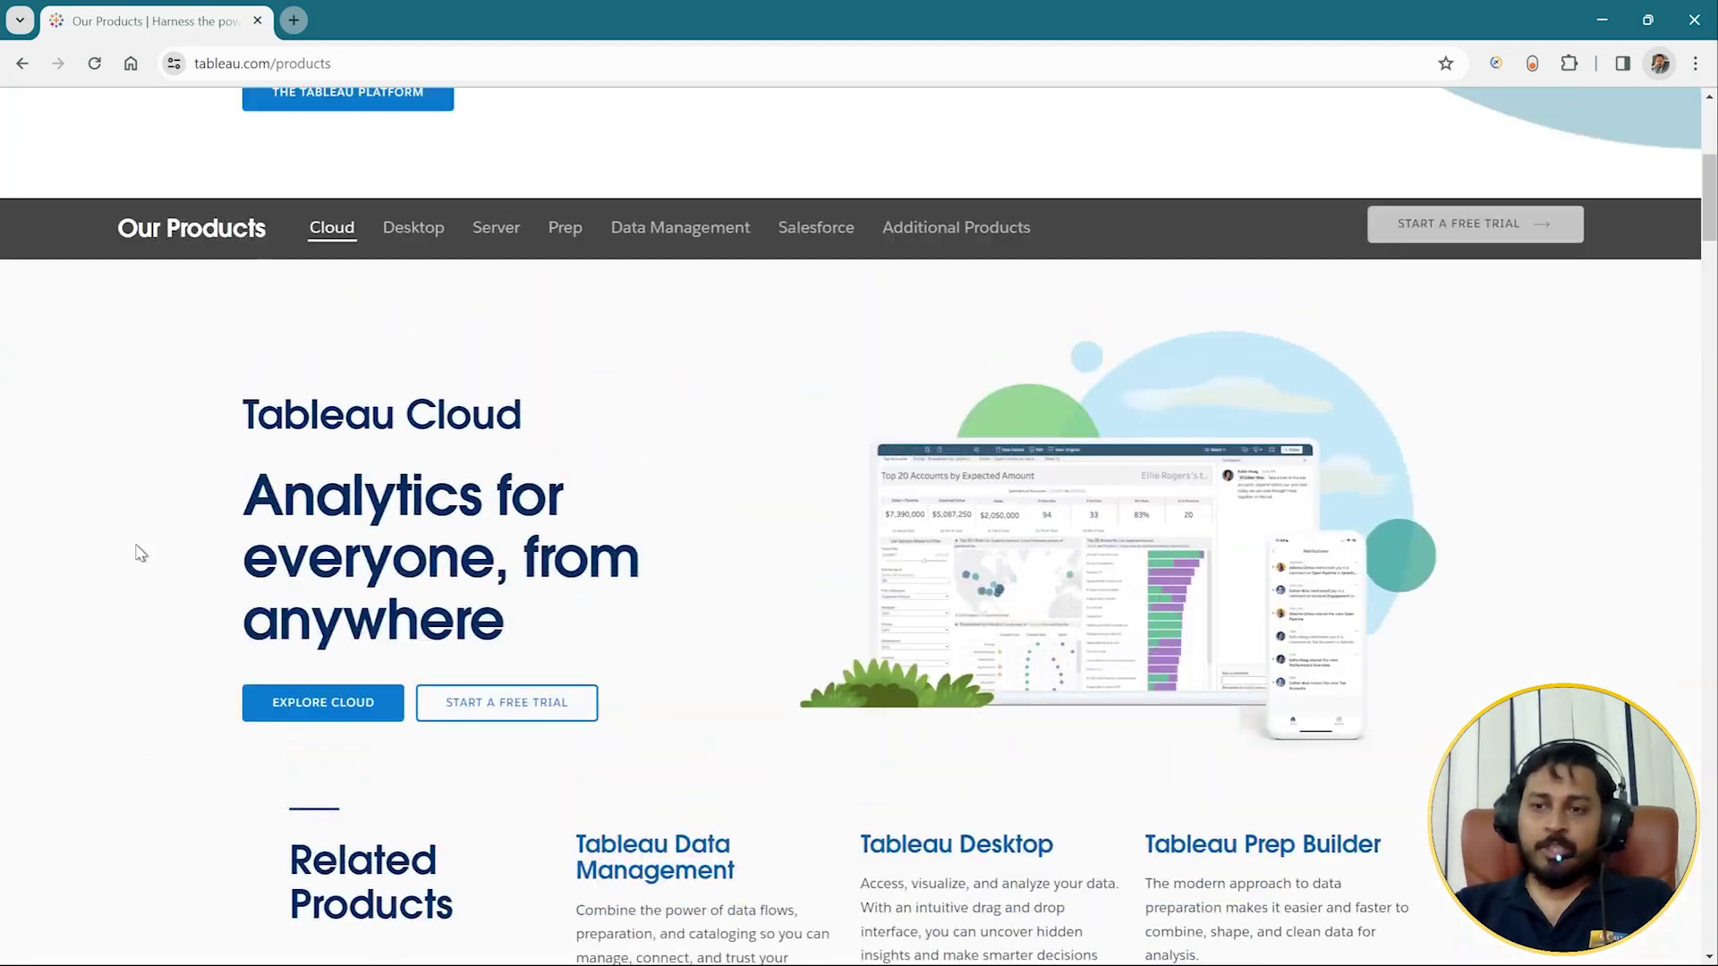
scroll(141, 552, up, 5)
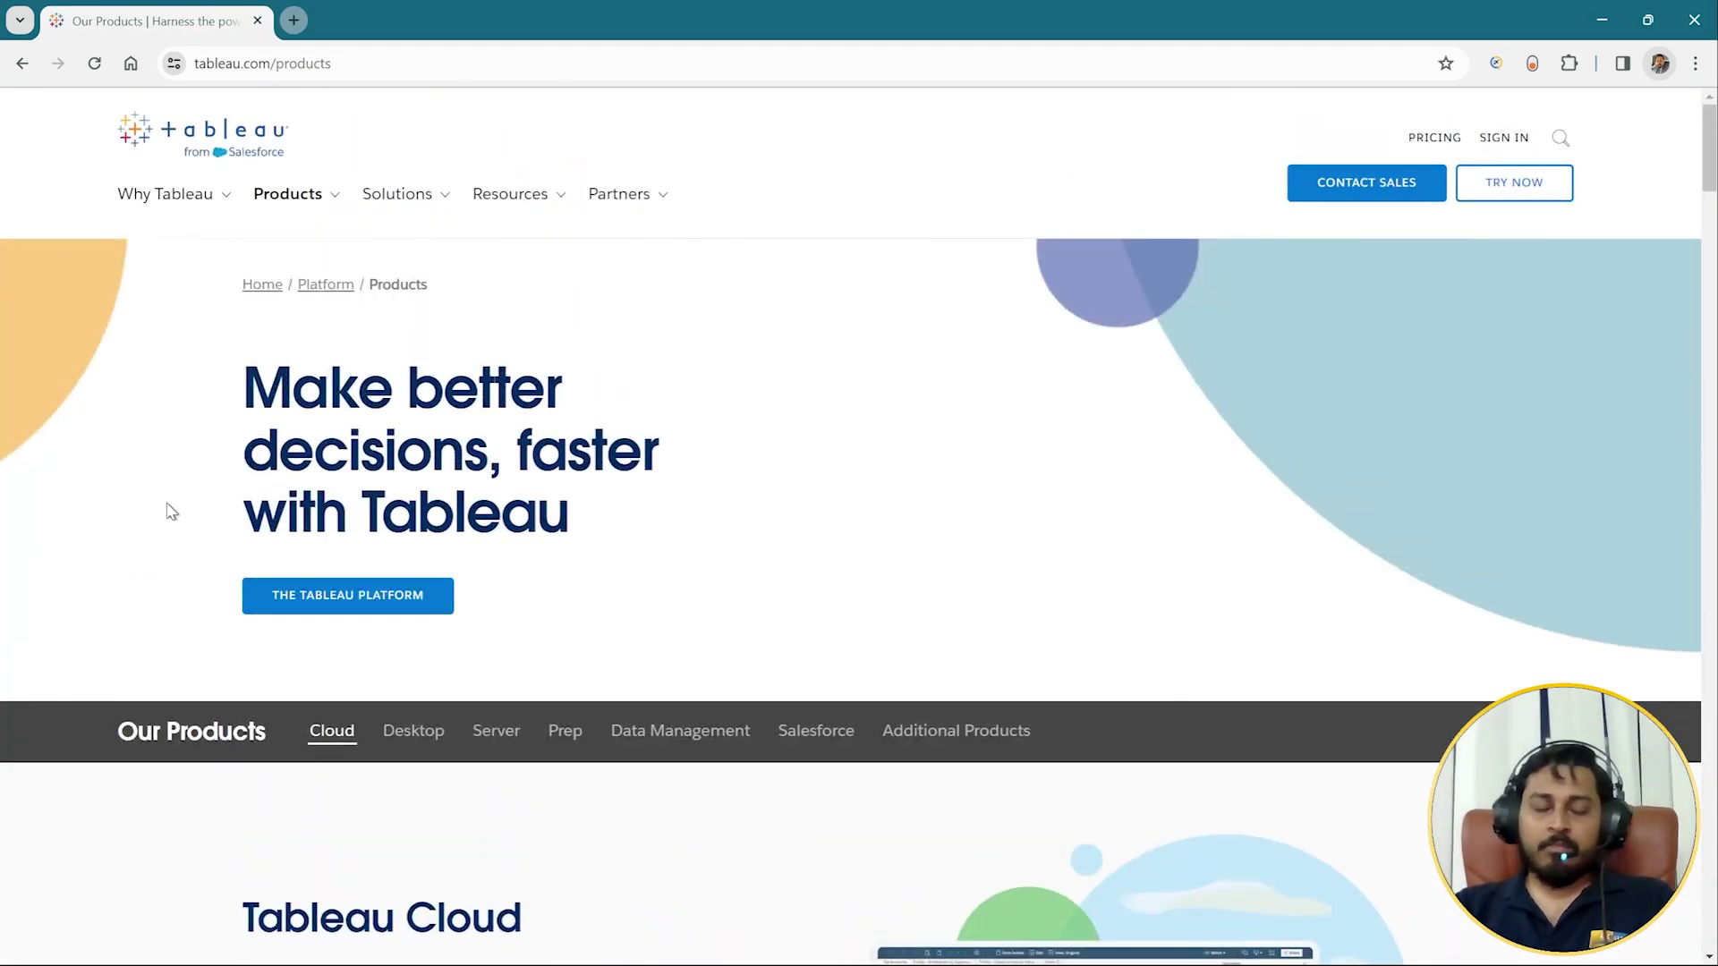
scroll(79, 593, down, 2)
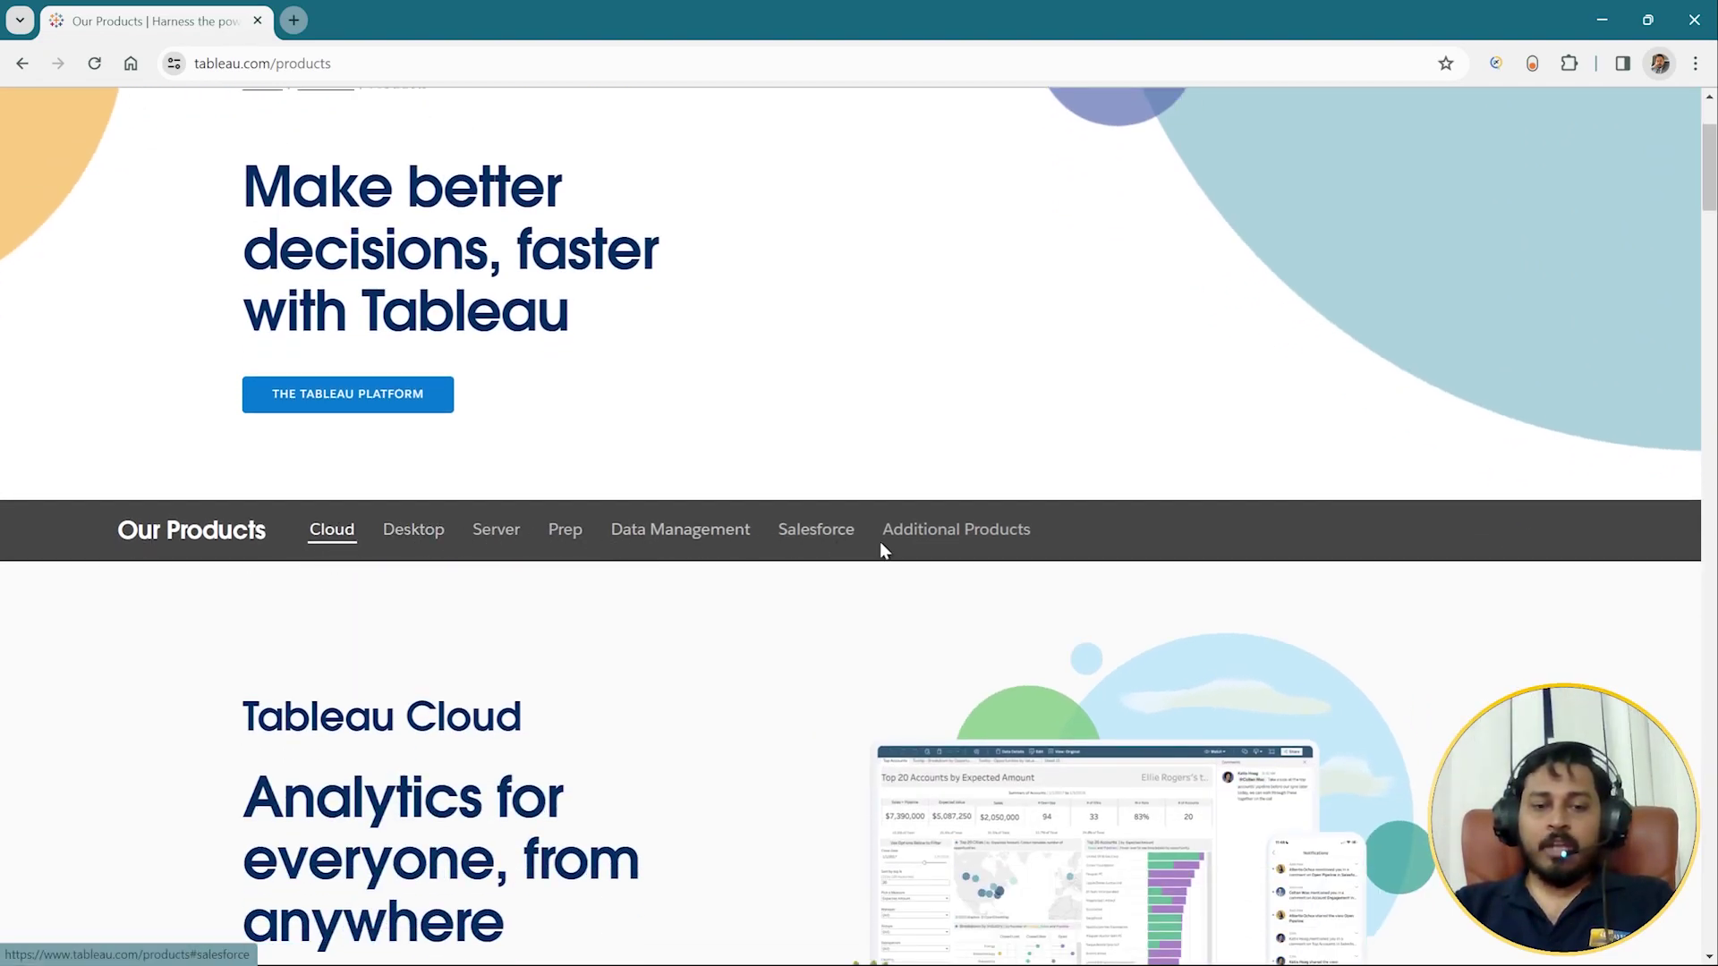
scroll(806, 523, down, 2)
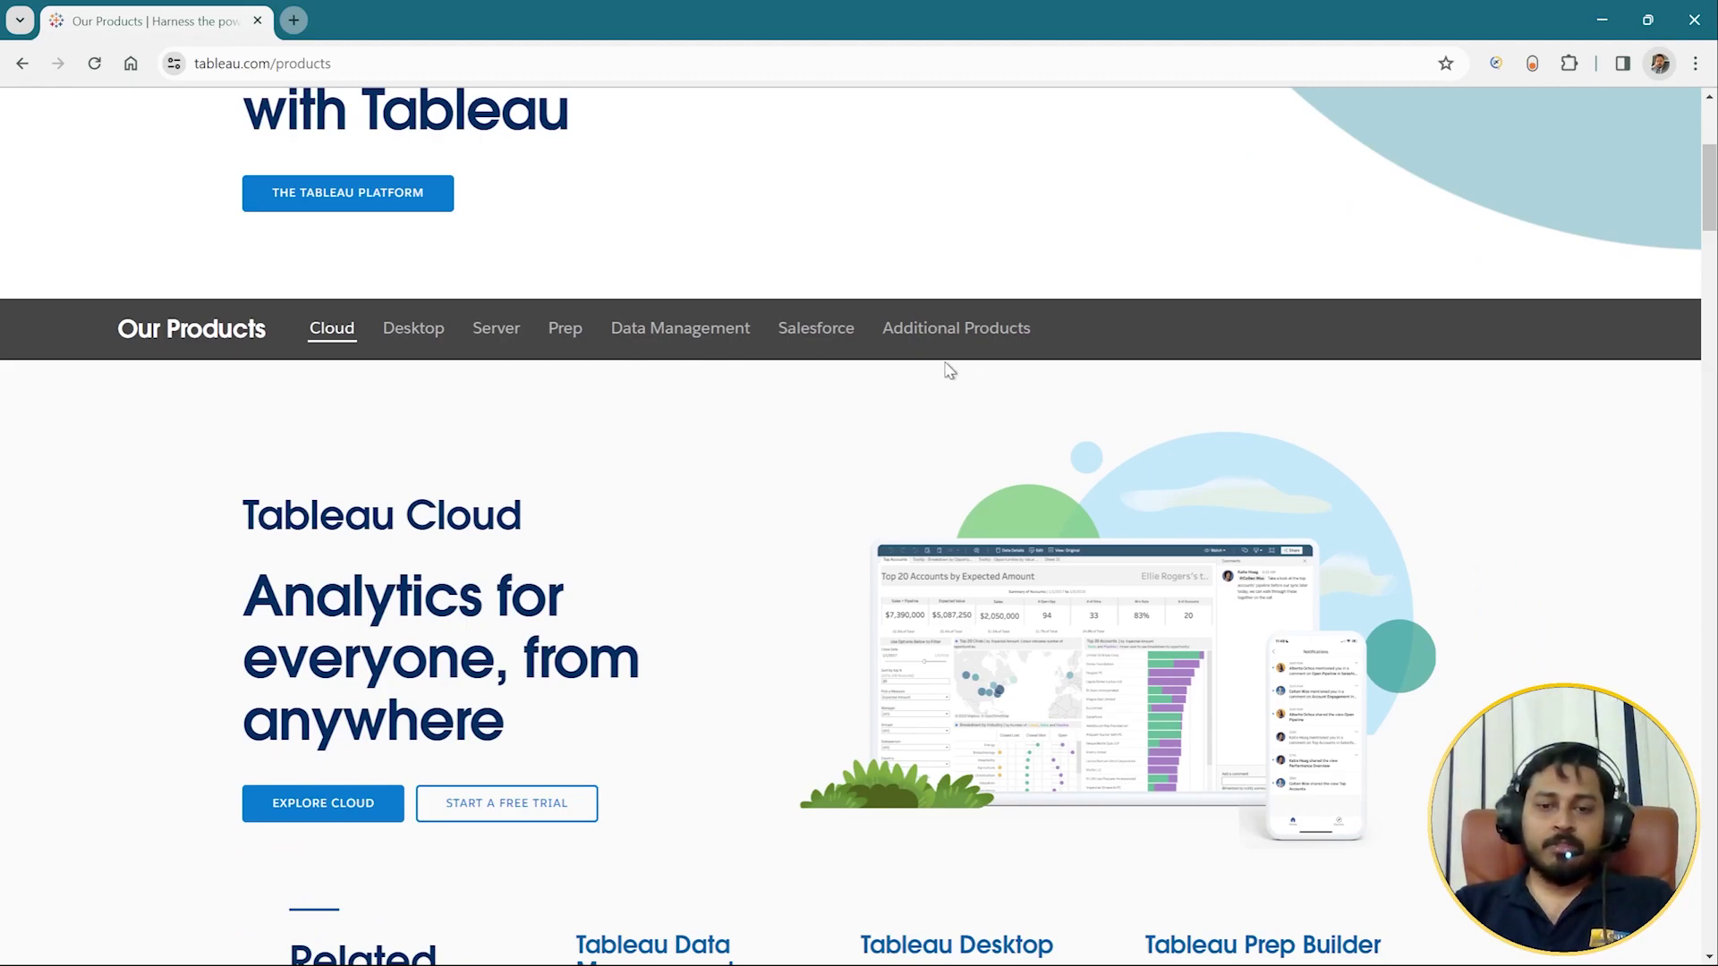
Open the Tableau Public product page and read its description and feature list.
scroll(629, 576, up, 4)
mouse_move(286, 201)
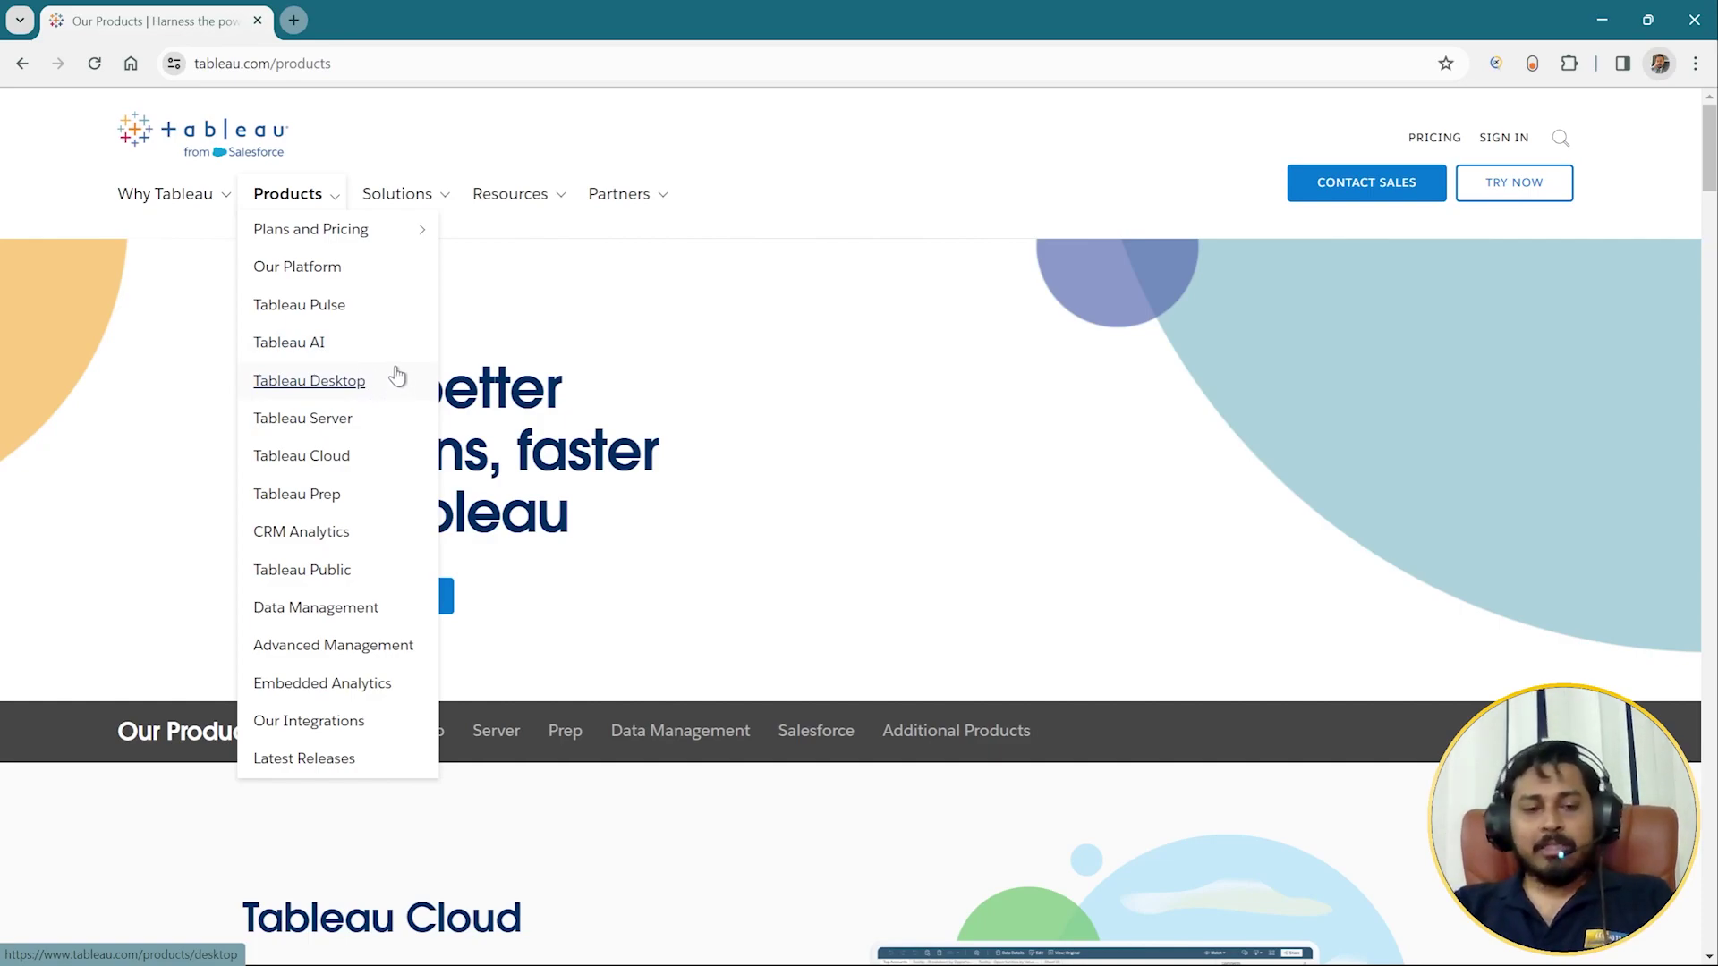
click(294, 578)
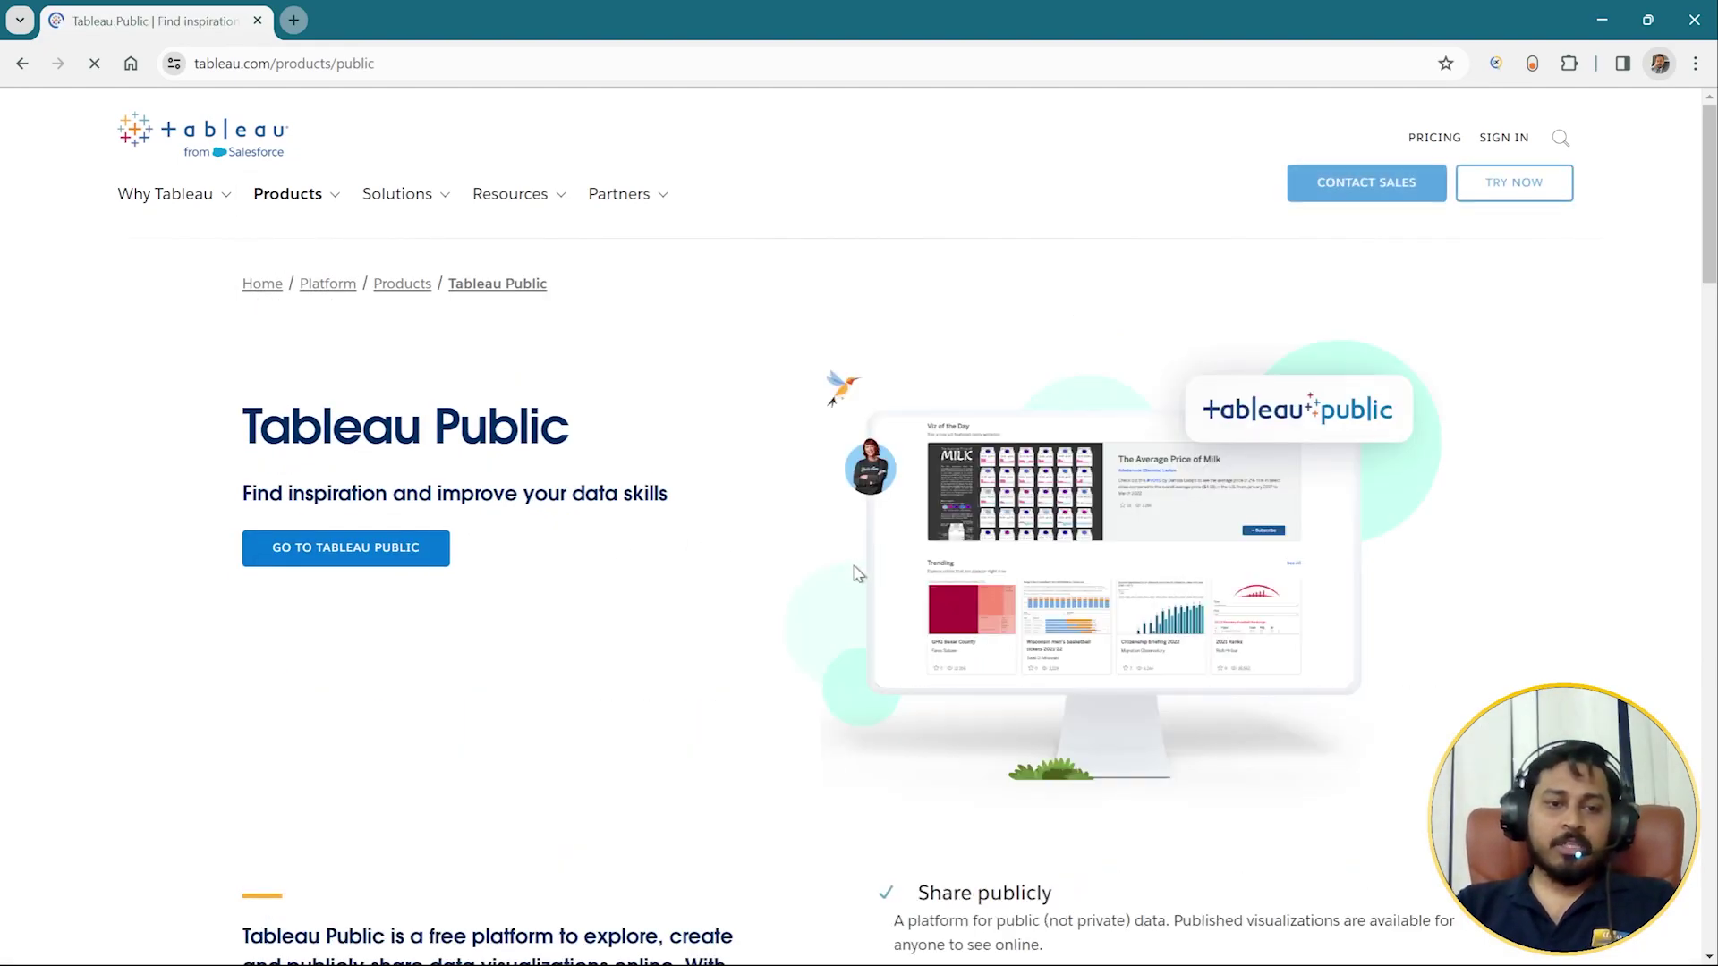
scroll(699, 577, down, 3)
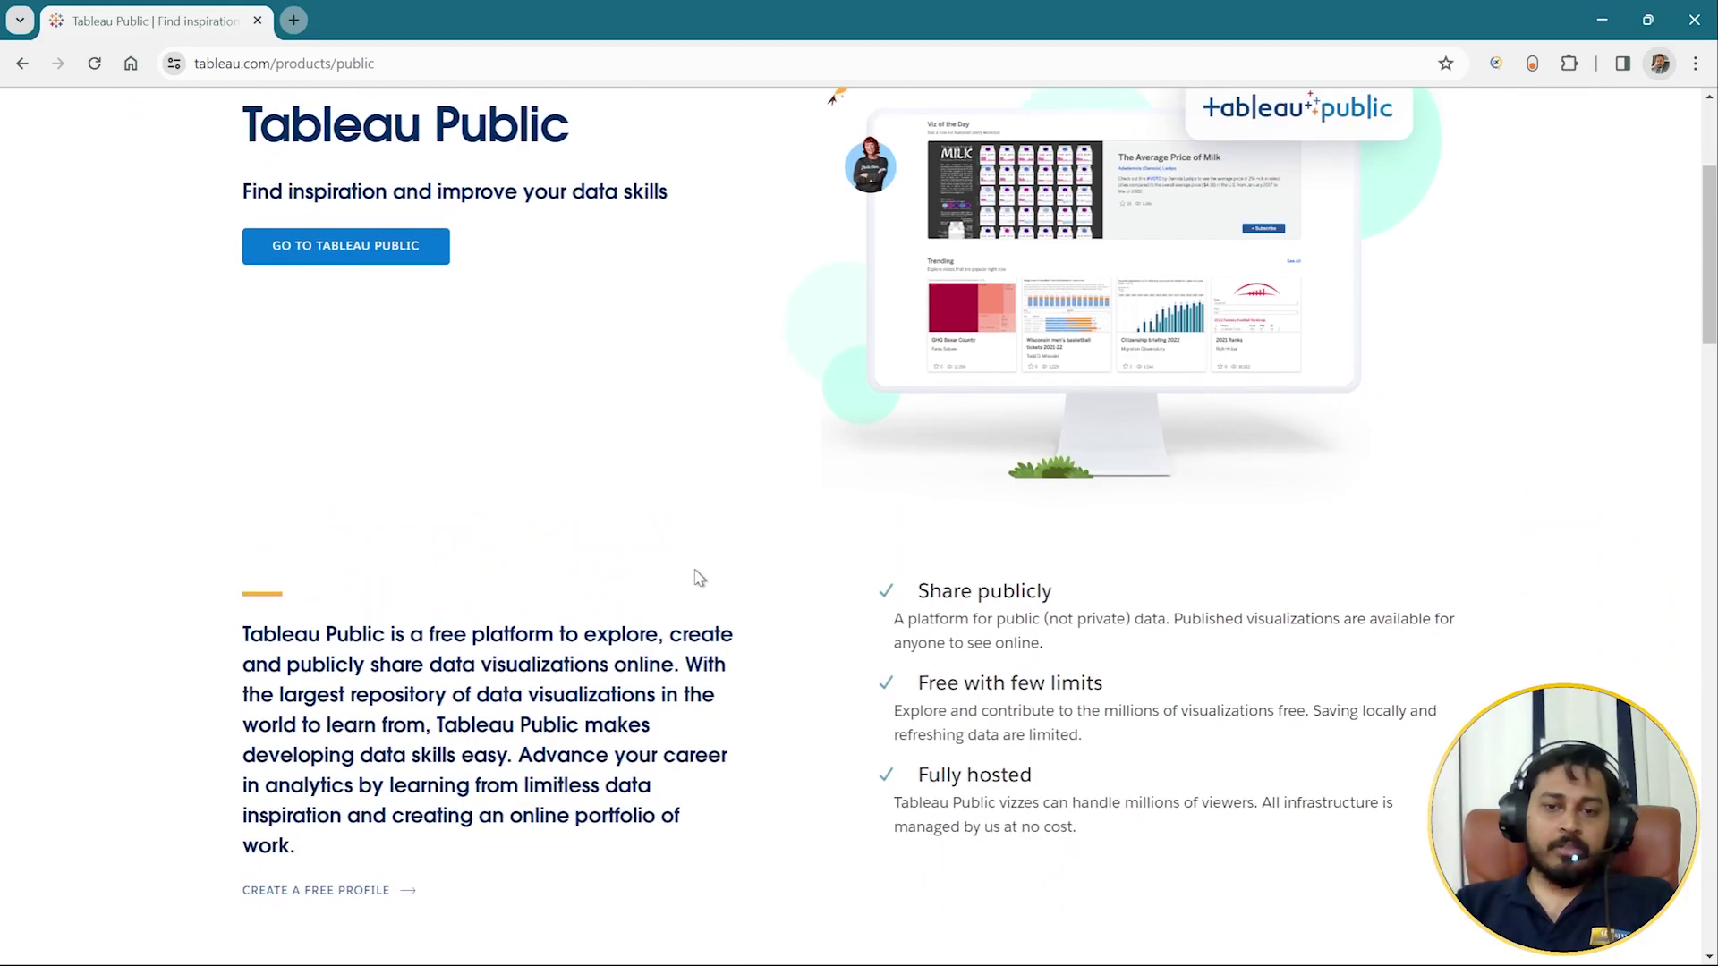
scroll(709, 584, down, 1)
scroll(738, 595, up, 3)
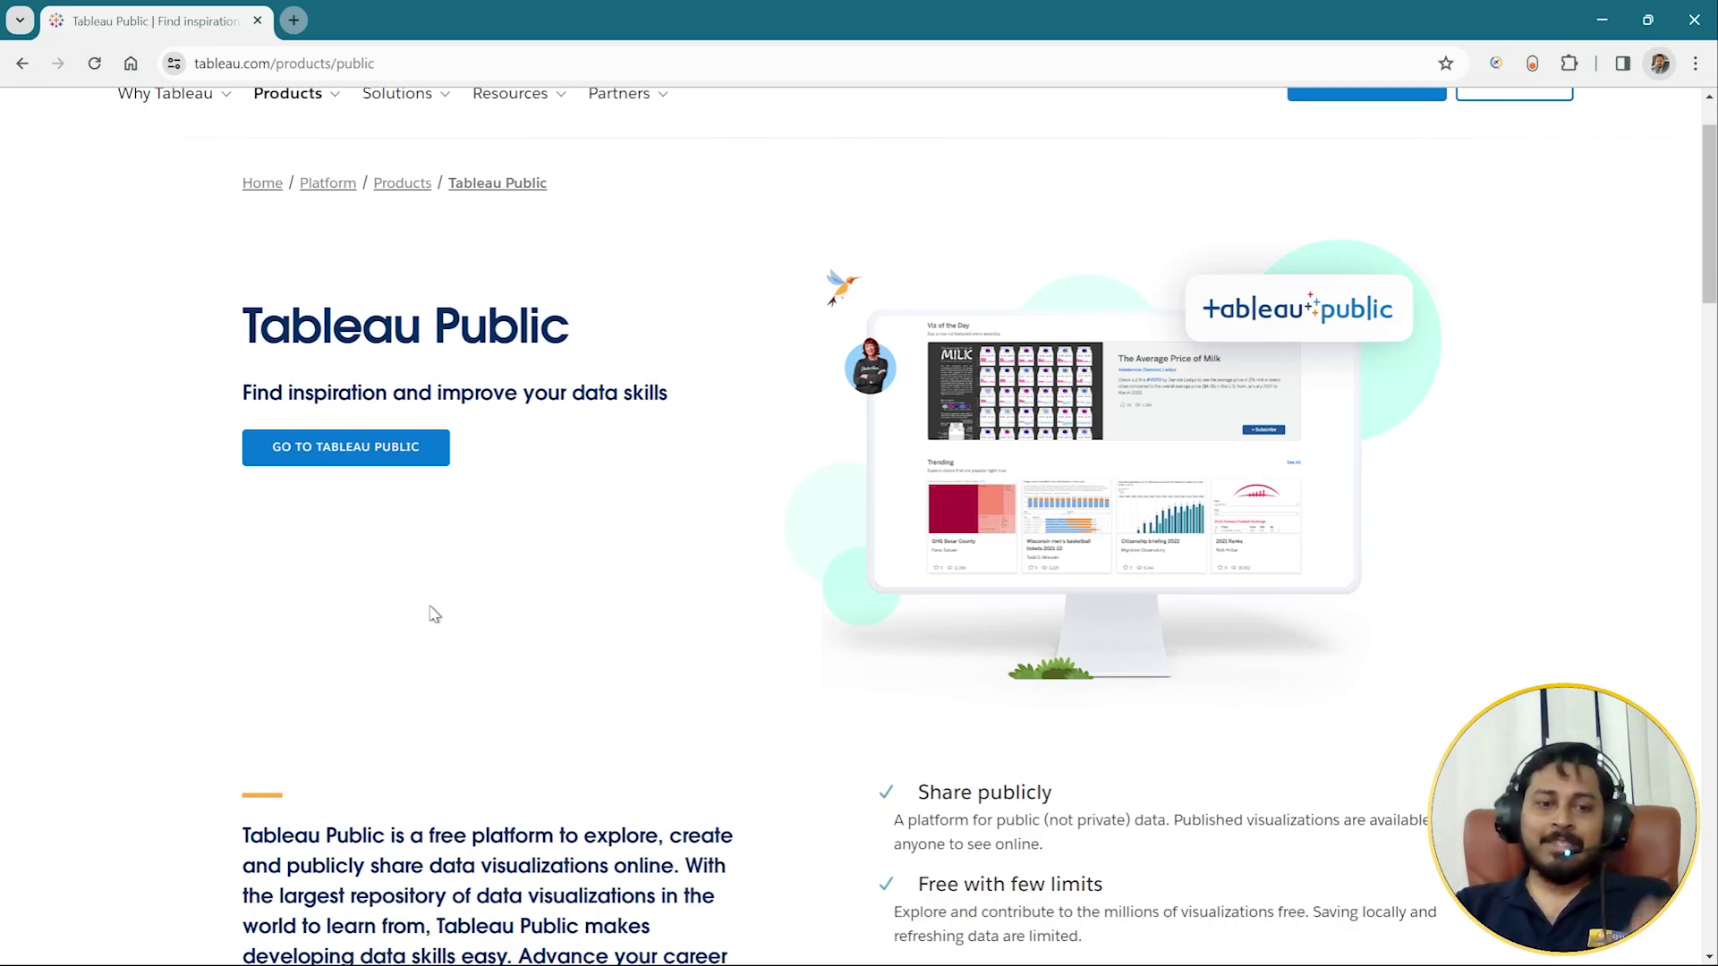
Go to the Tableau Public site and browse the Viz of the Day and Trending visualizations.
click(345, 457)
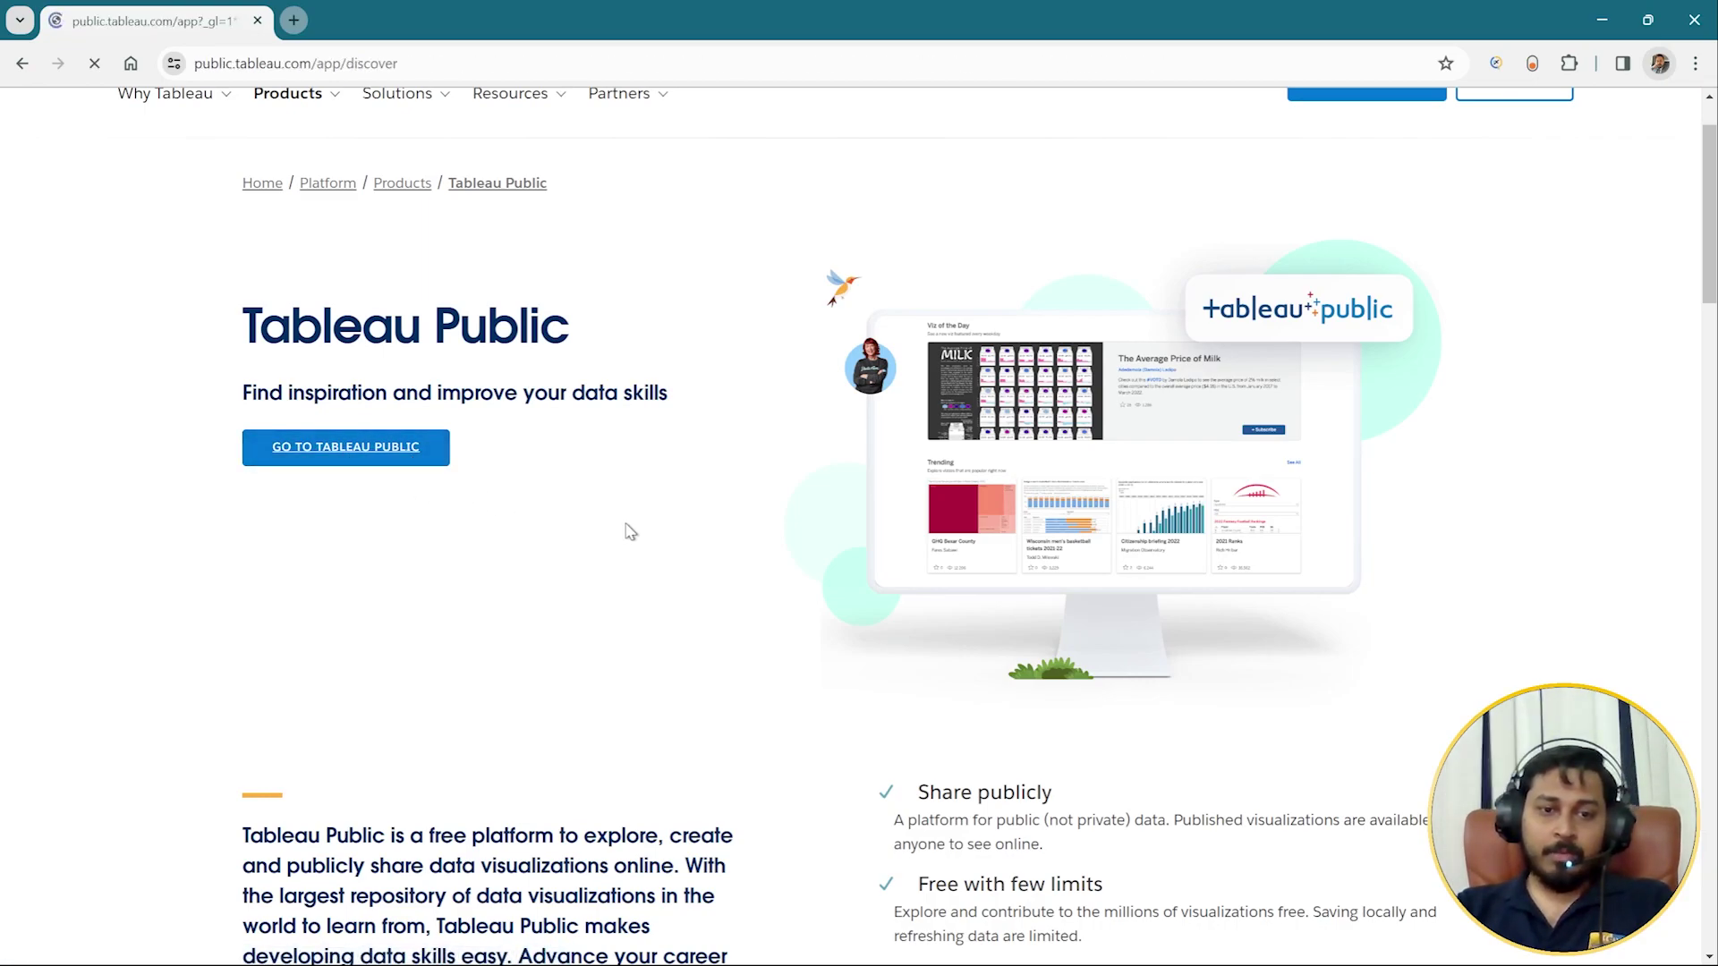
scroll(777, 559, down, 9)
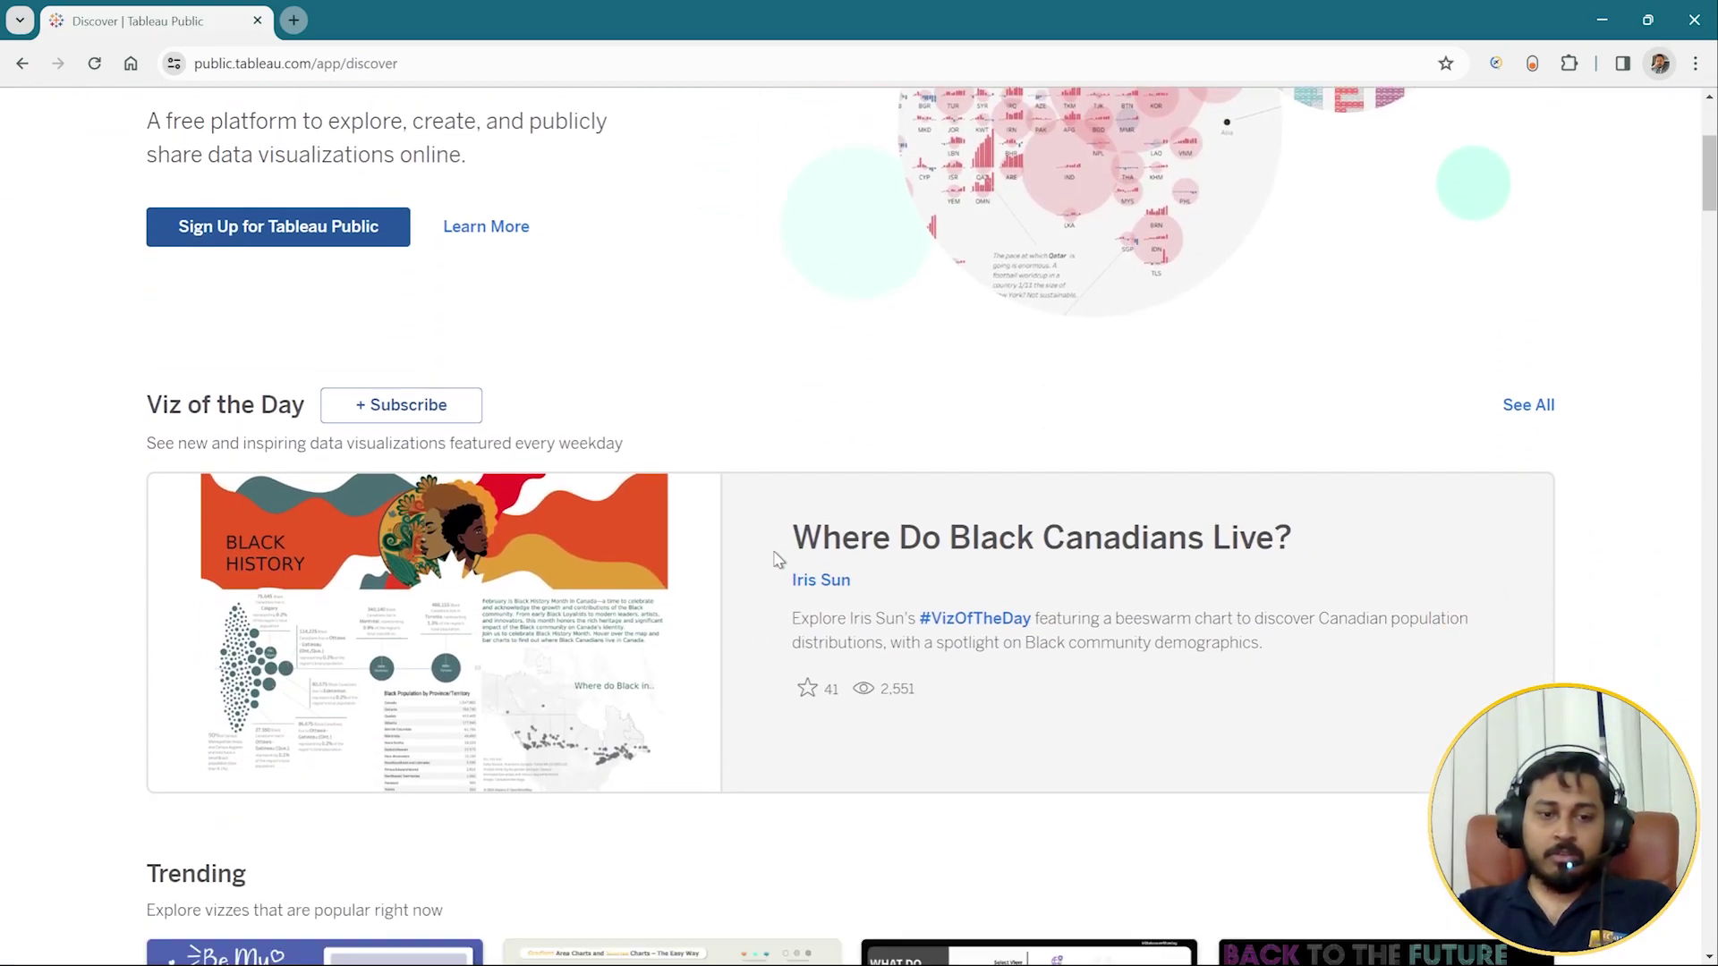
scroll(777, 535, down, 12)
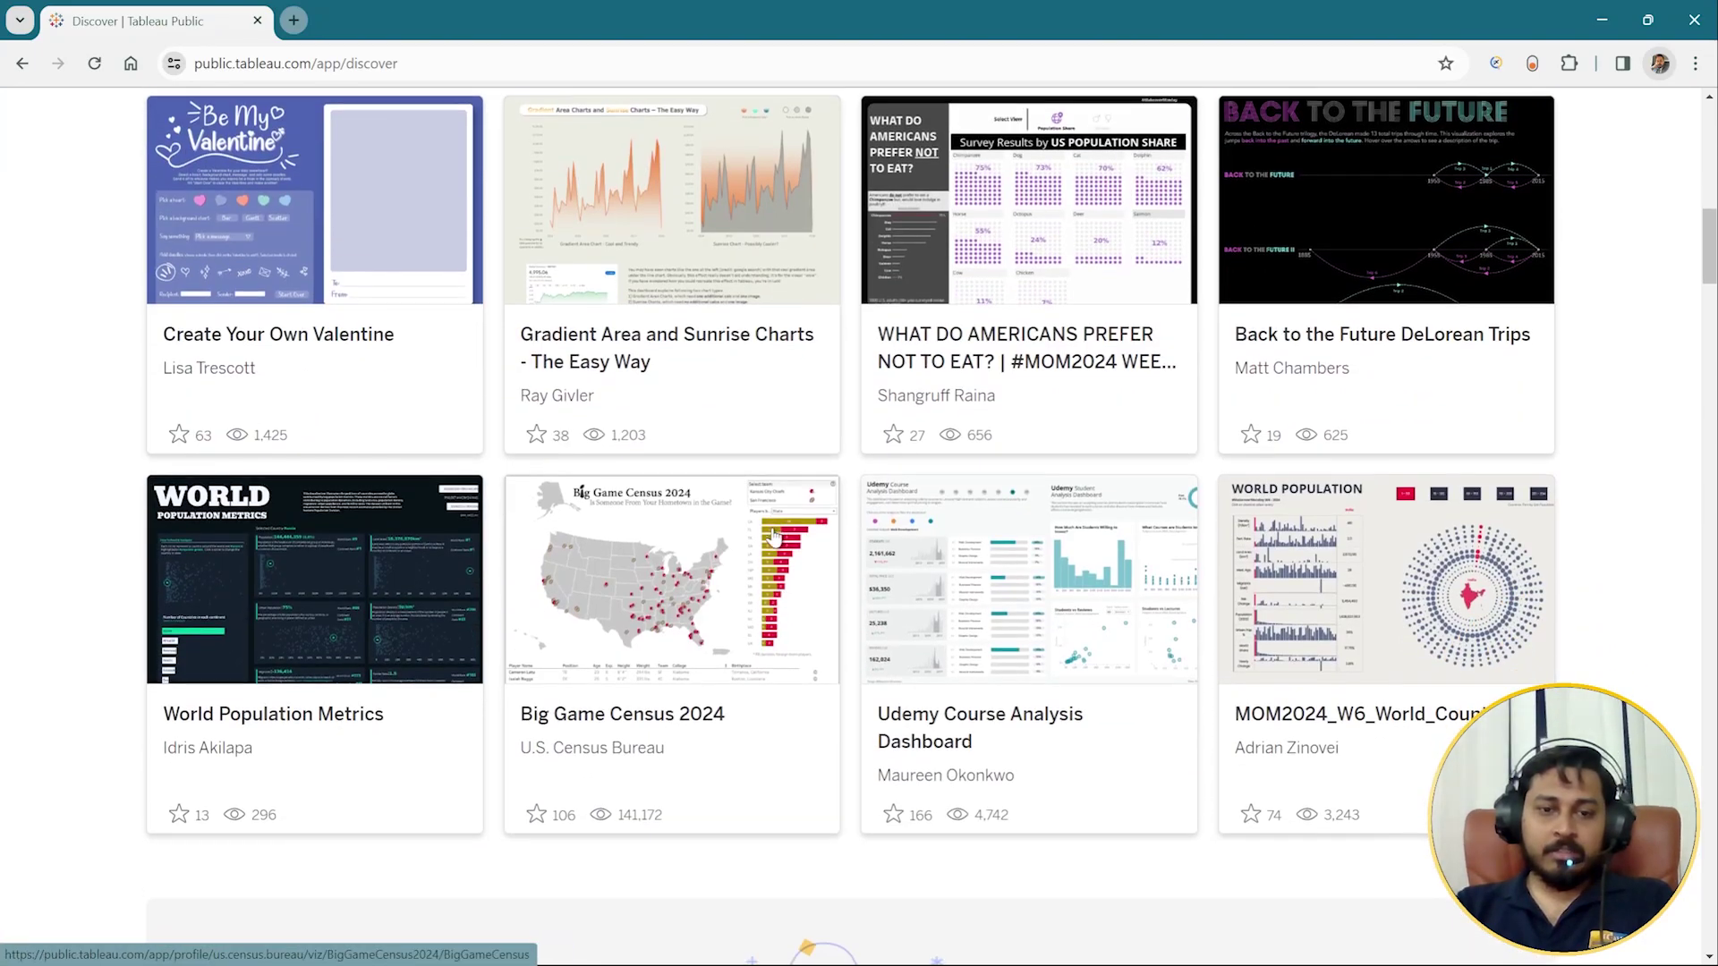
scroll(770, 541, up, 20)
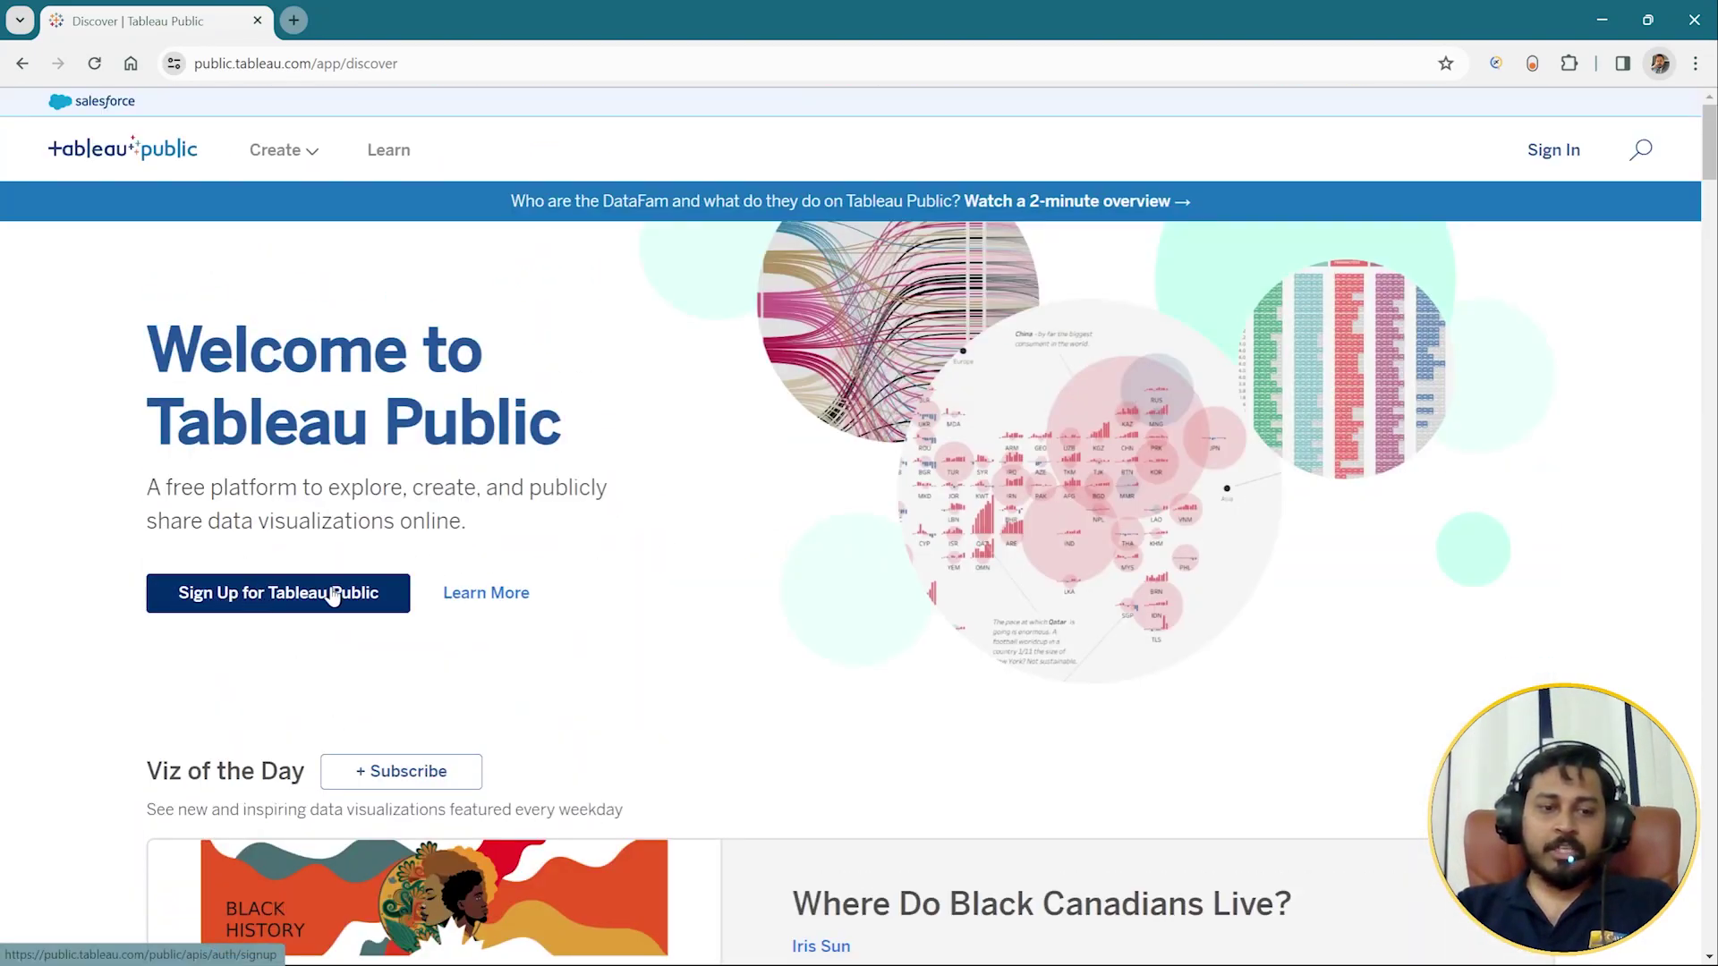
Open the Tableau Public sign-up form and review its name, email and password fields and password requirements.
click(288, 591)
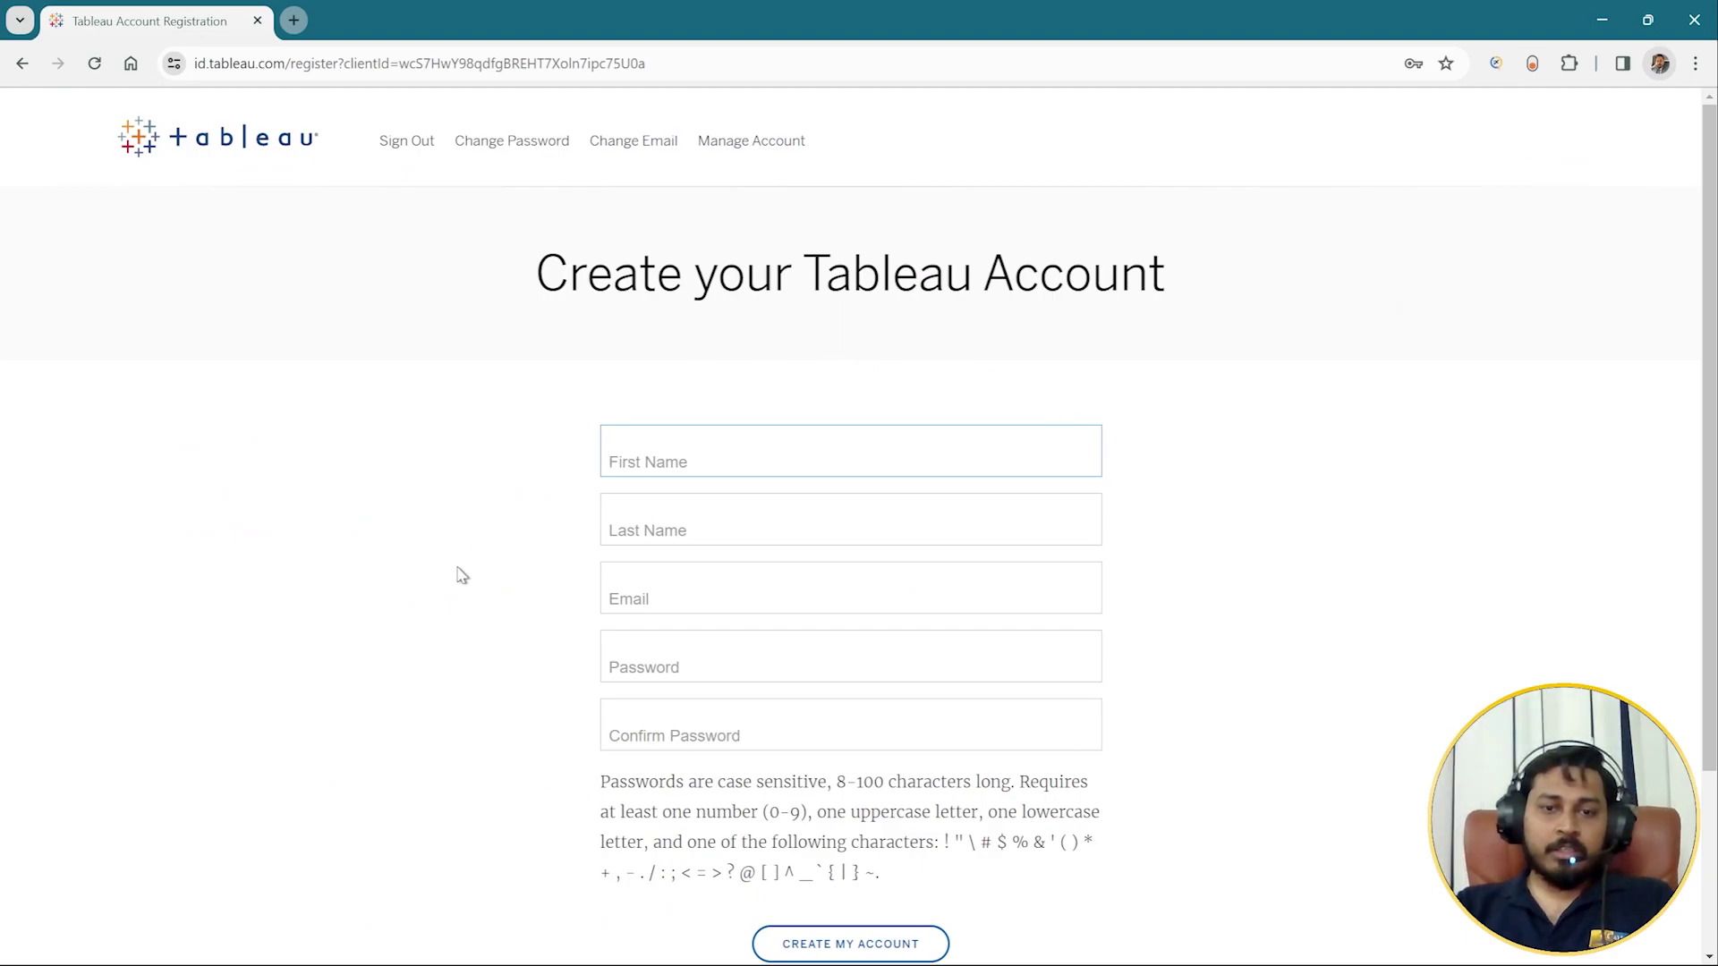
scroll(1410, 604, down, 3)
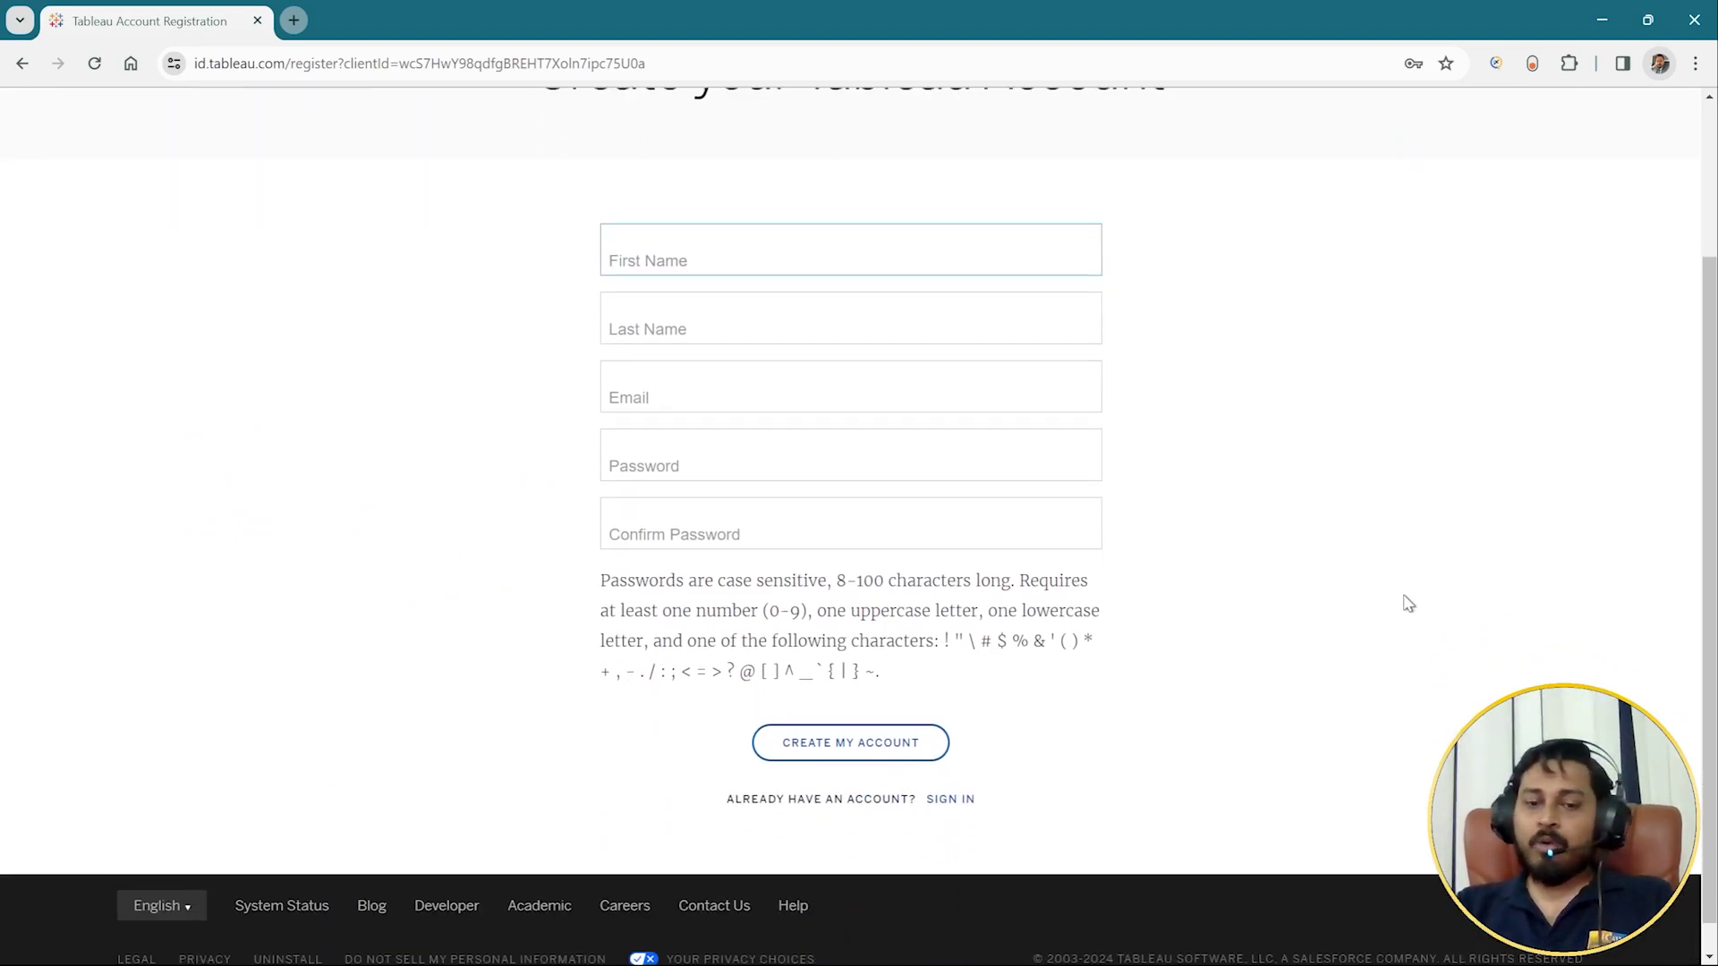
scroll(1078, 778, up, 3)
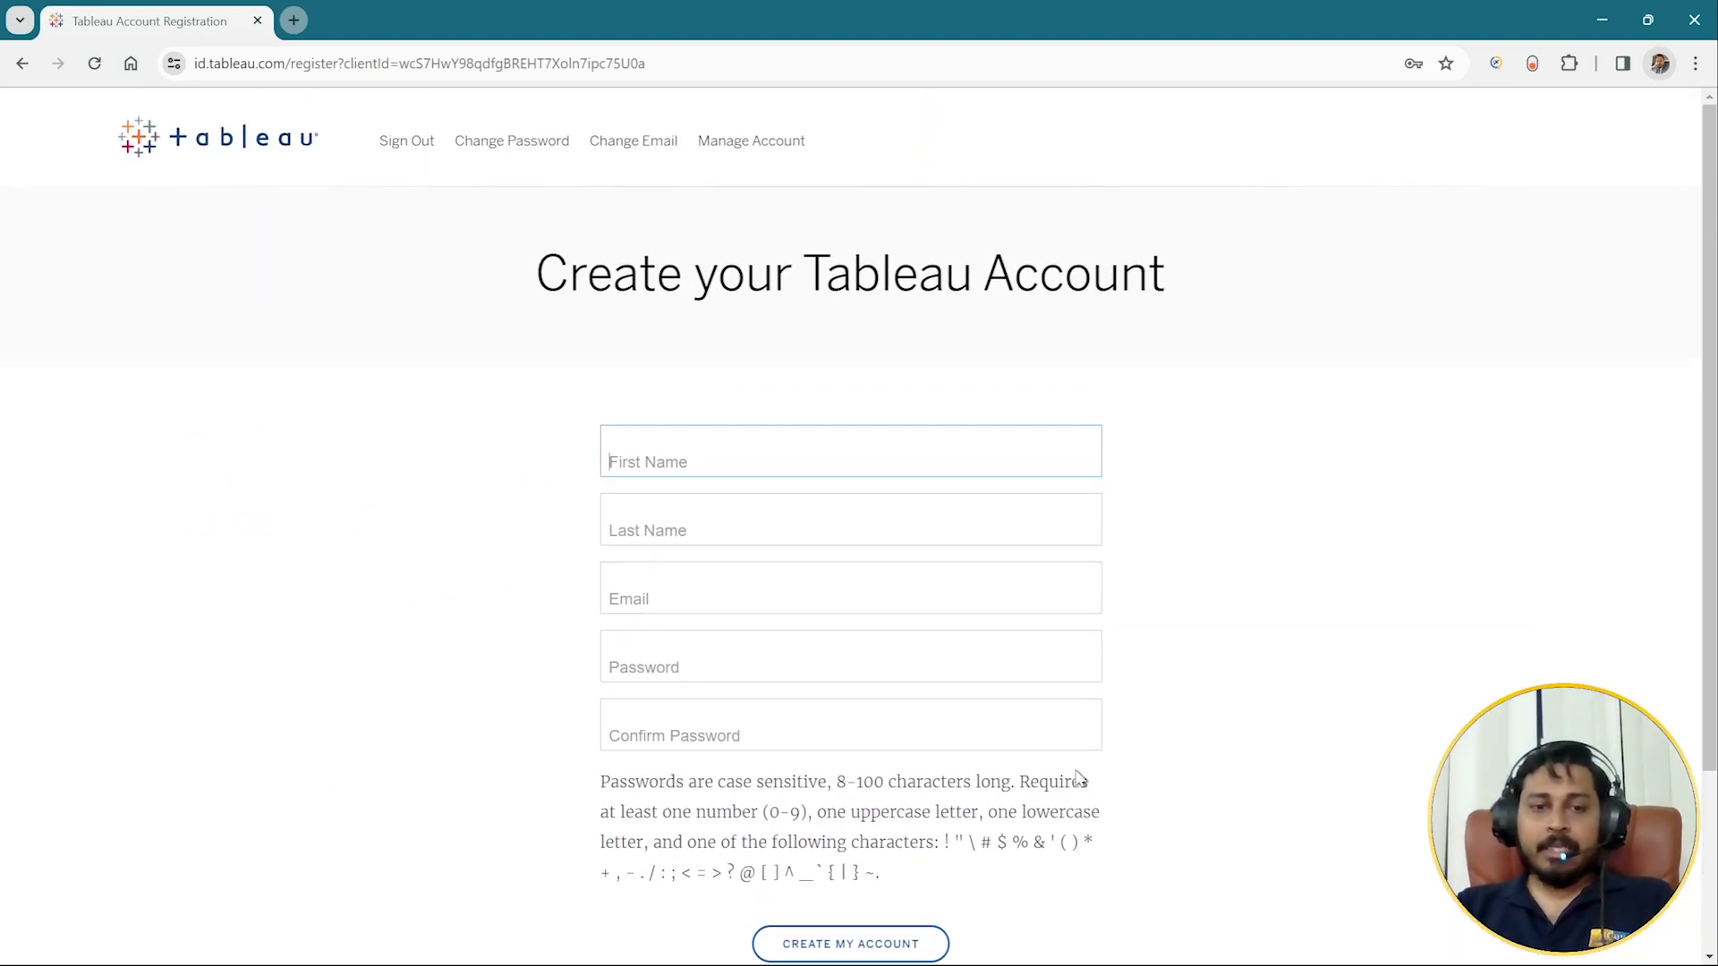
scroll(1079, 778, down, 3)
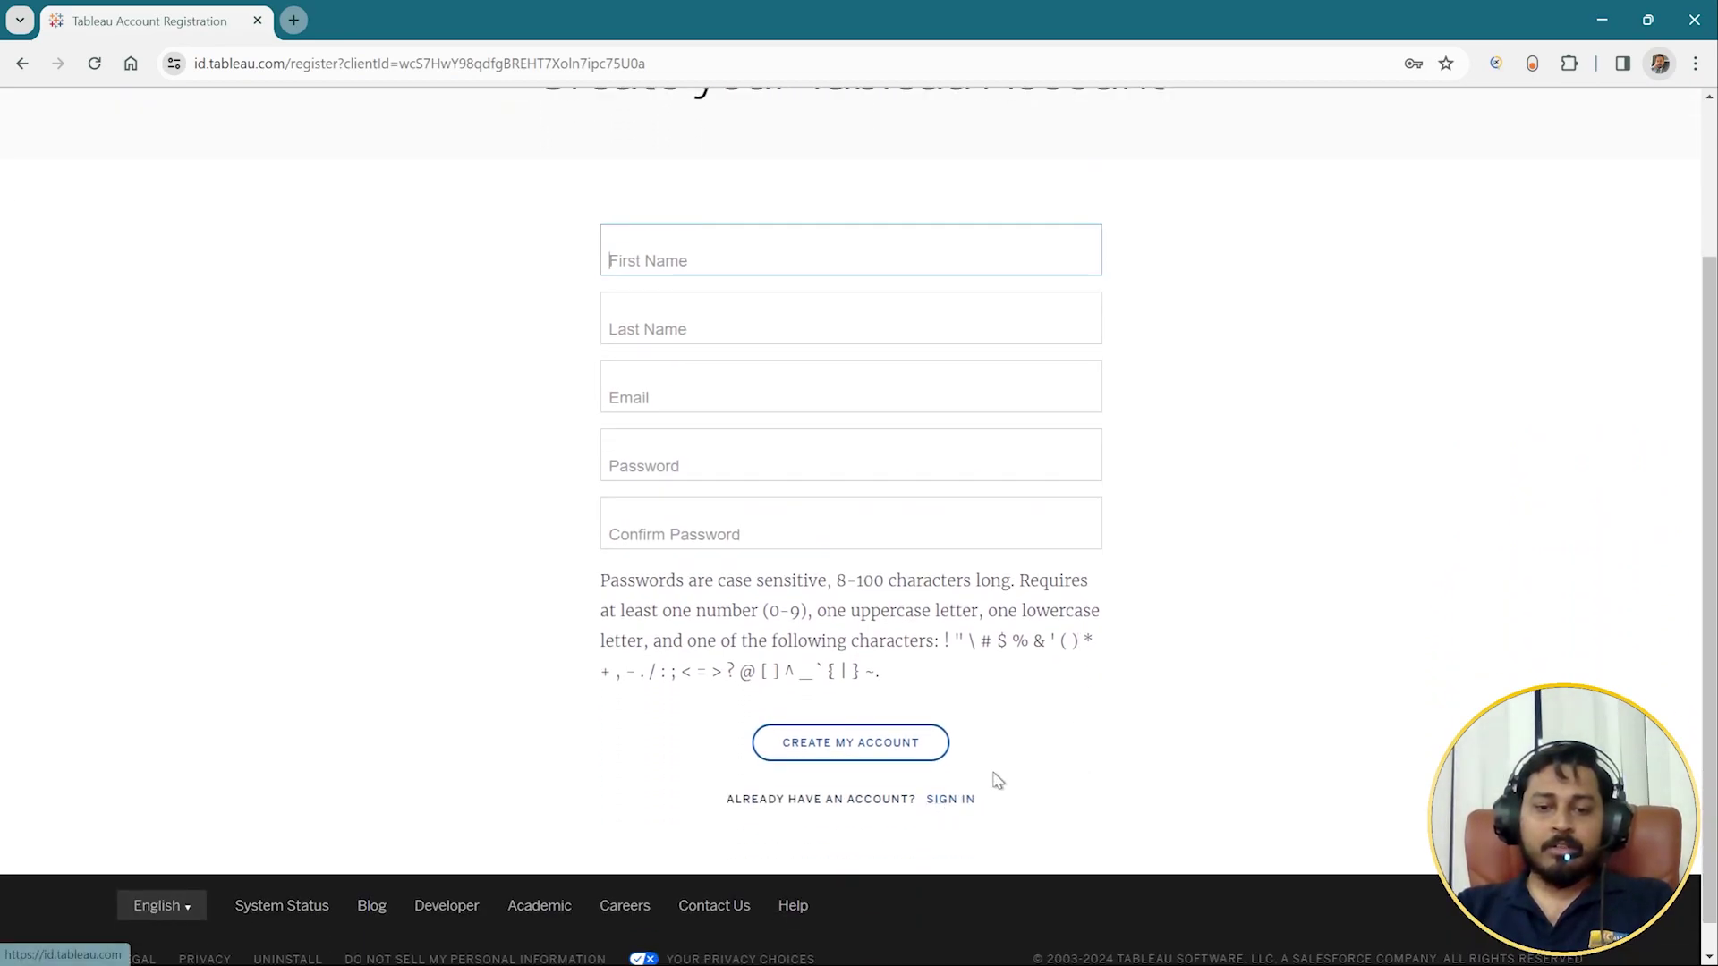
scroll(1289, 602, up, 3)
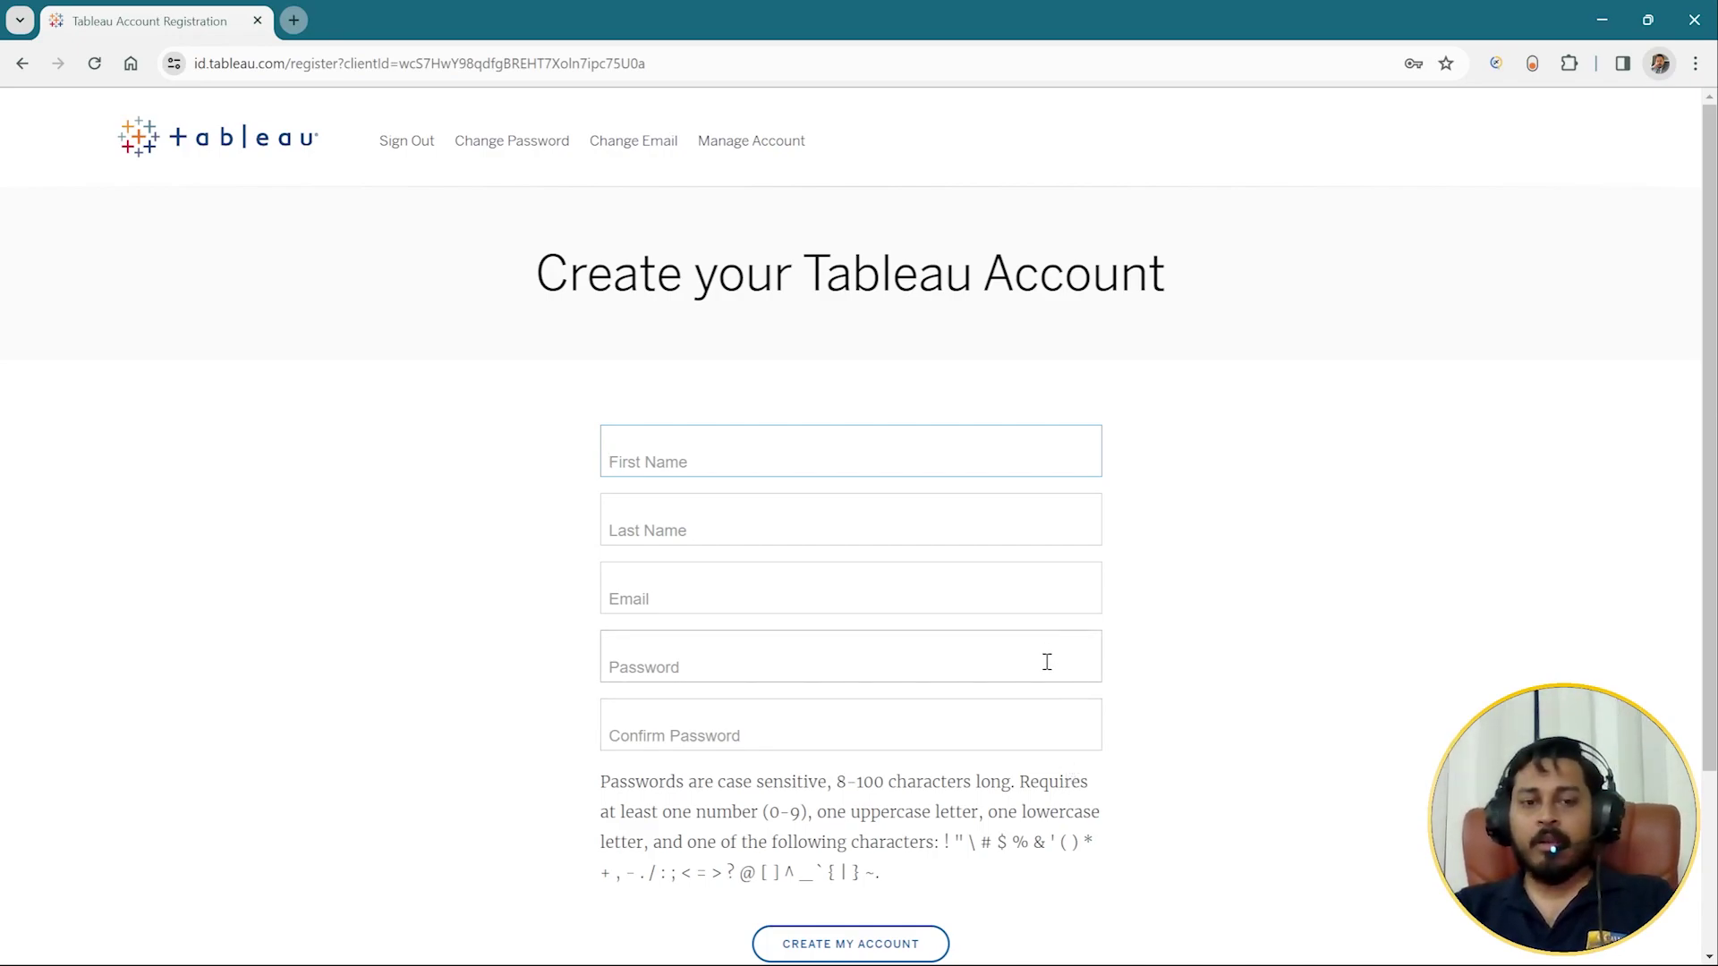
Submit the blank account registration form, then switch to the sign-in page for existing accounts.
scroll(1065, 641, down, 2)
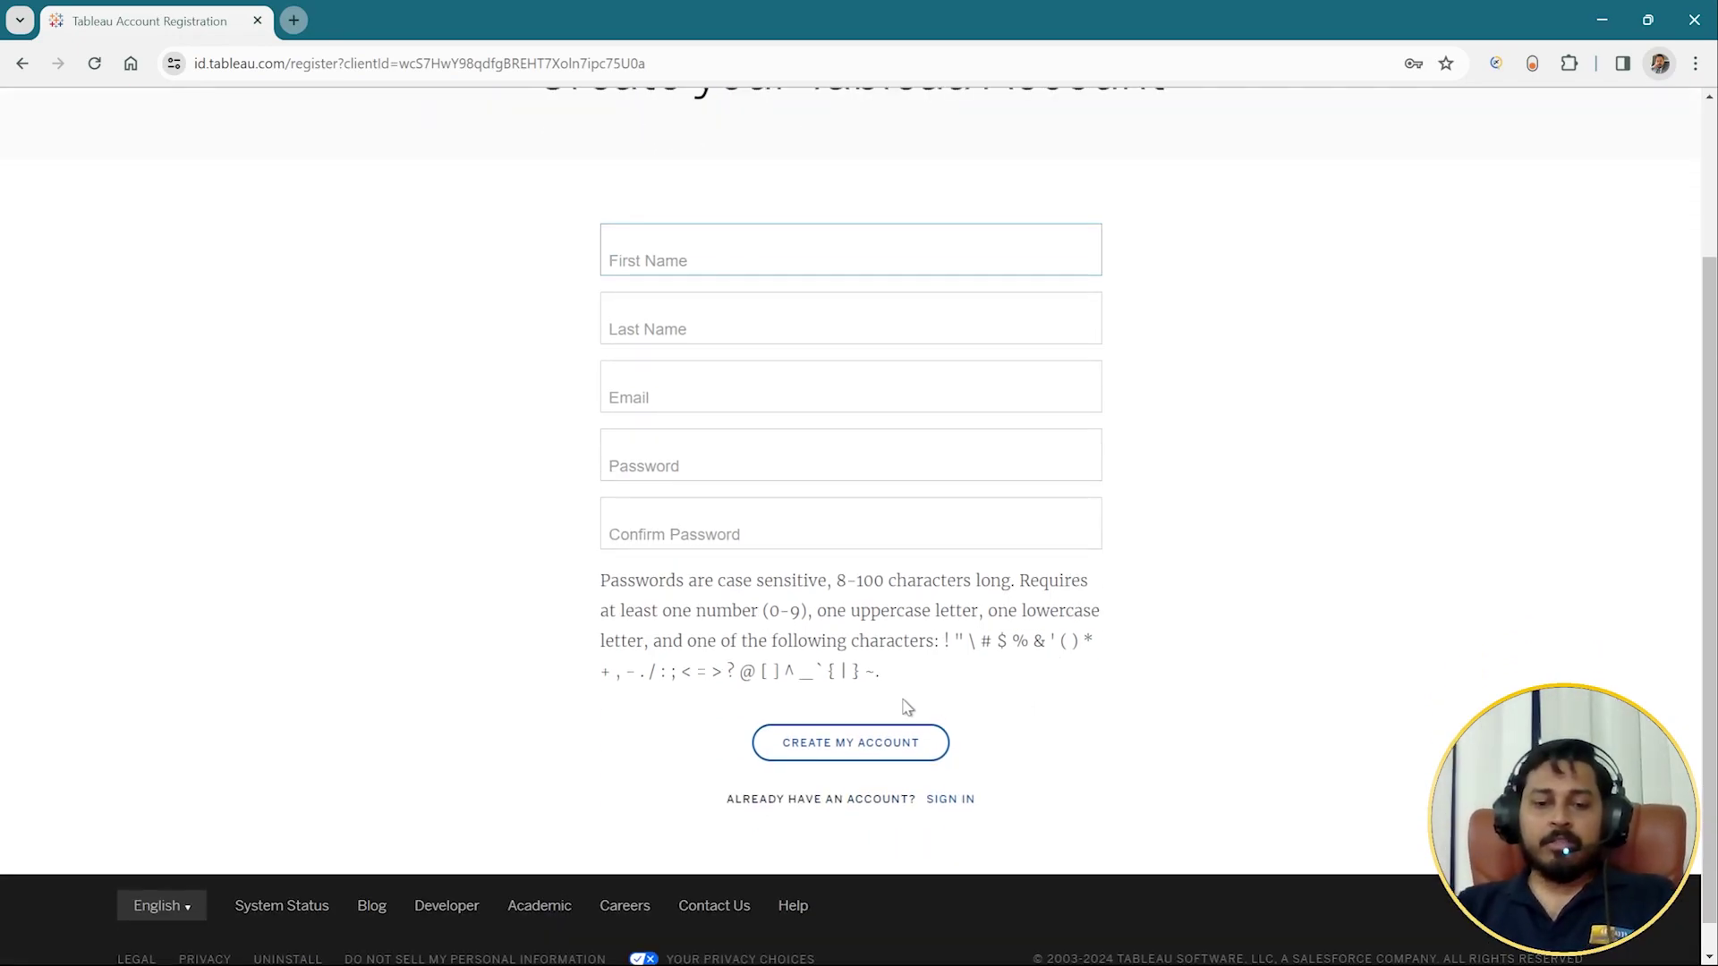
click(922, 756)
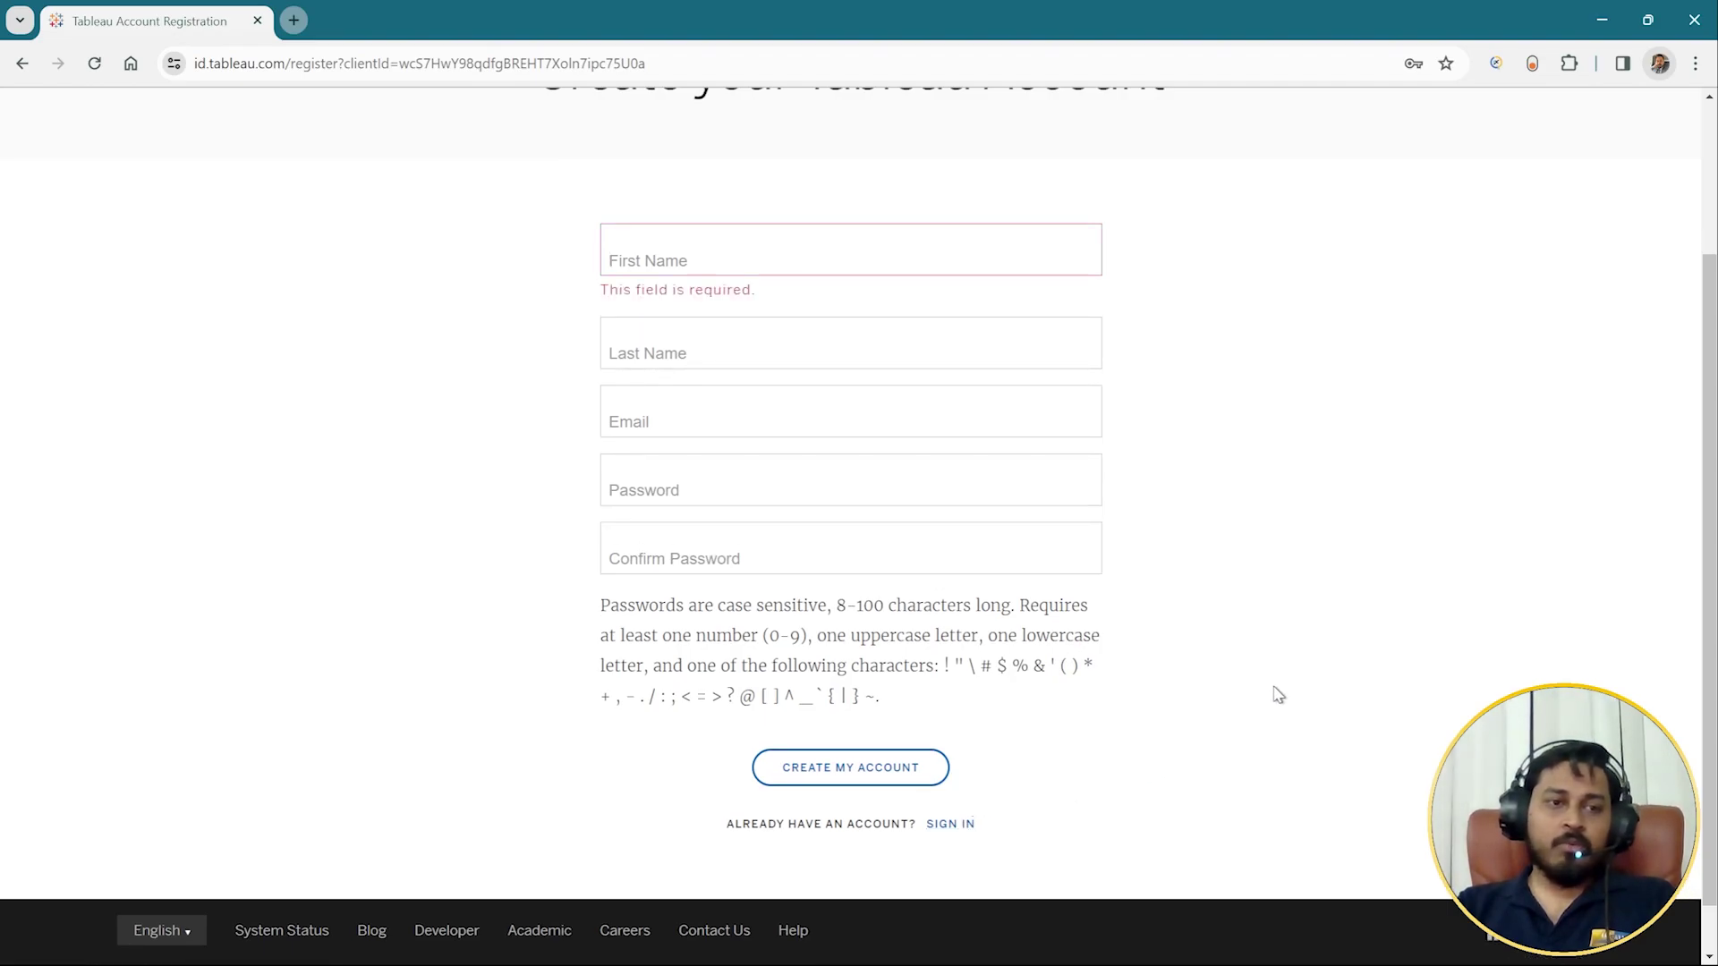
click(946, 824)
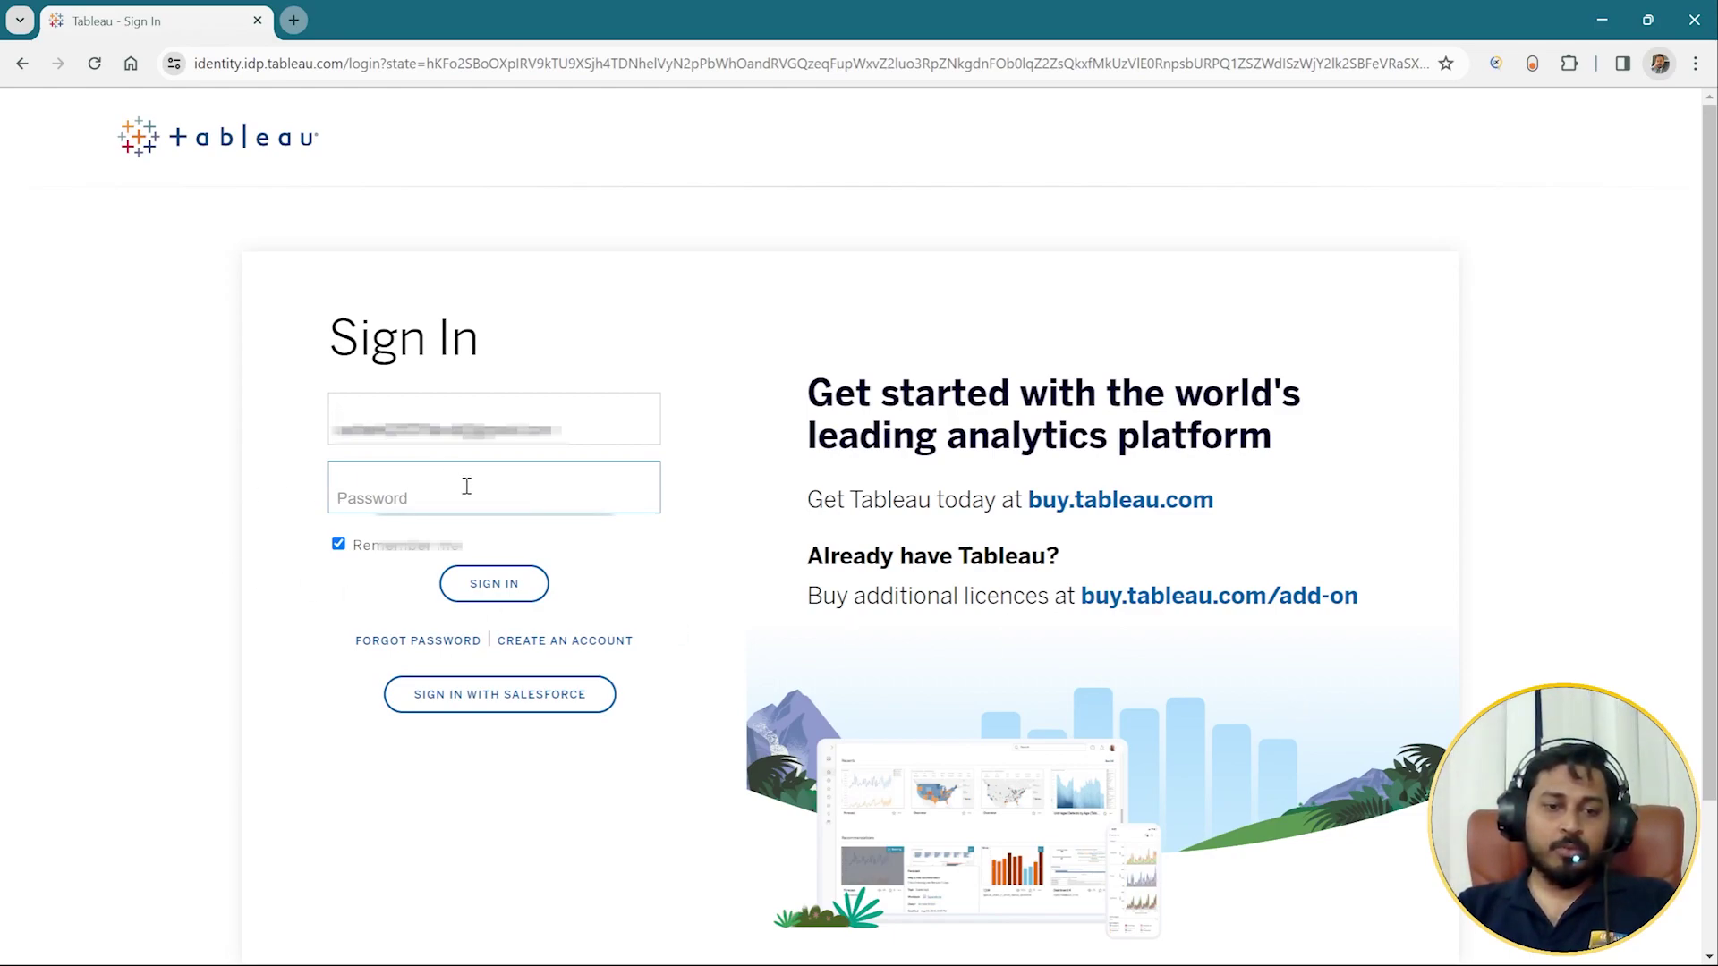
Sign in to the Tableau account with the browser's saved password, authorizing the autofill with the Windows Security PIN.
click(494, 583)
click(412, 494)
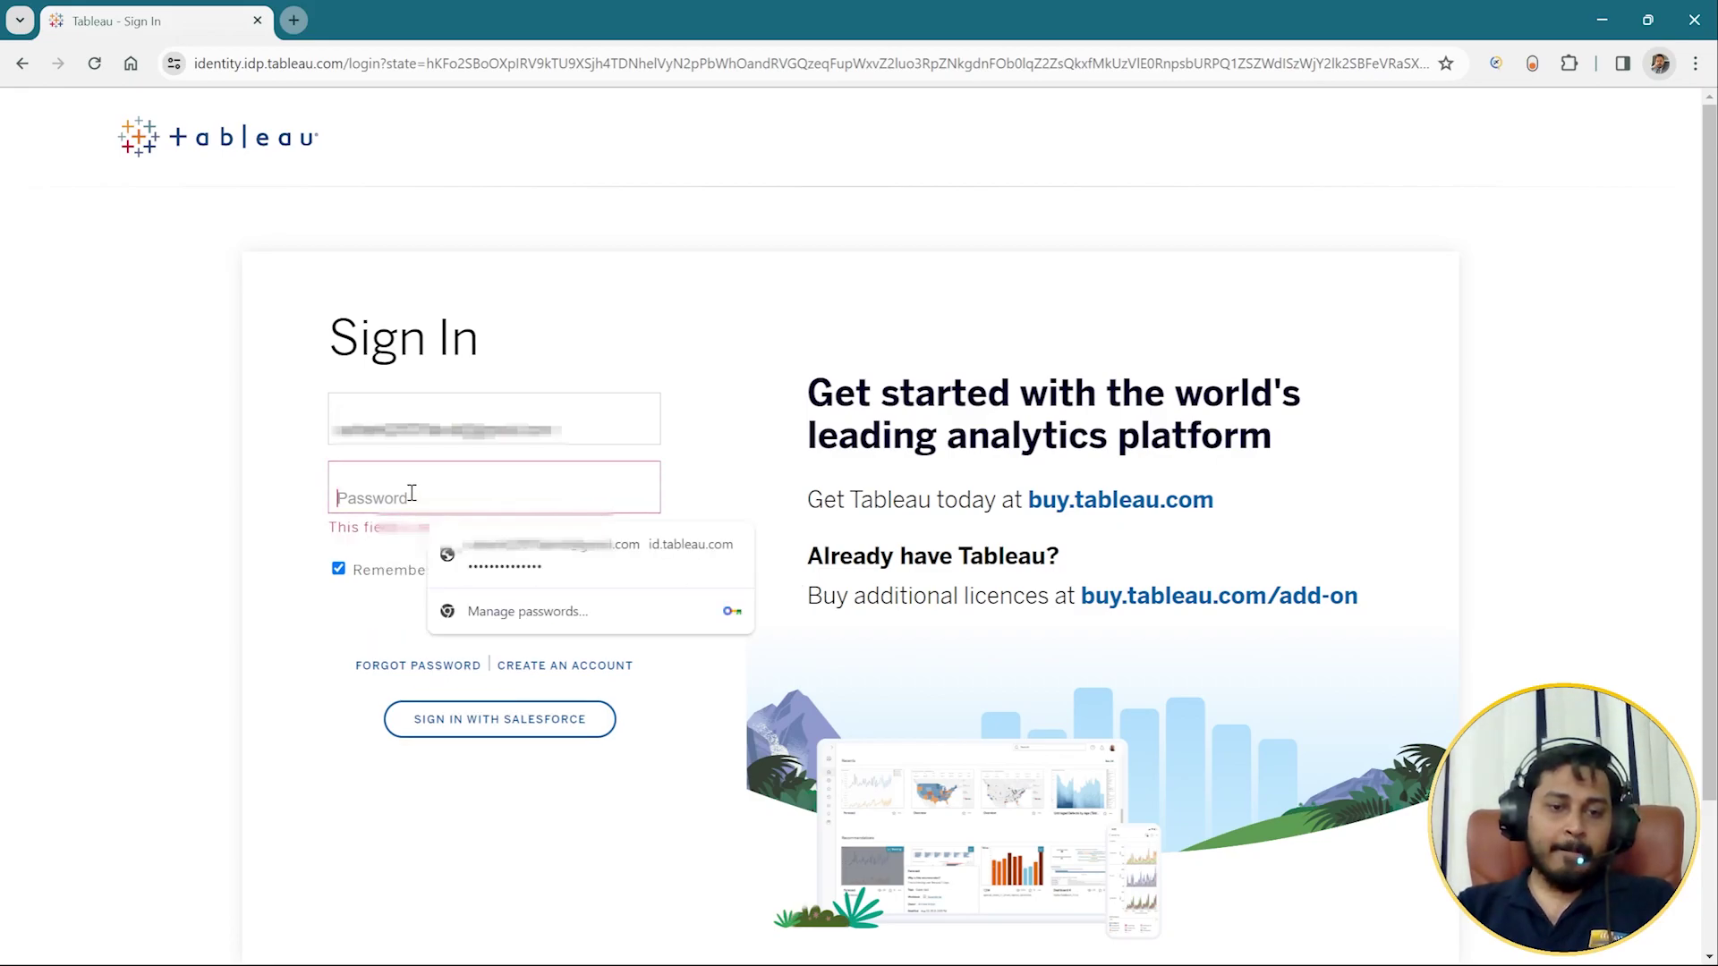
click(564, 564)
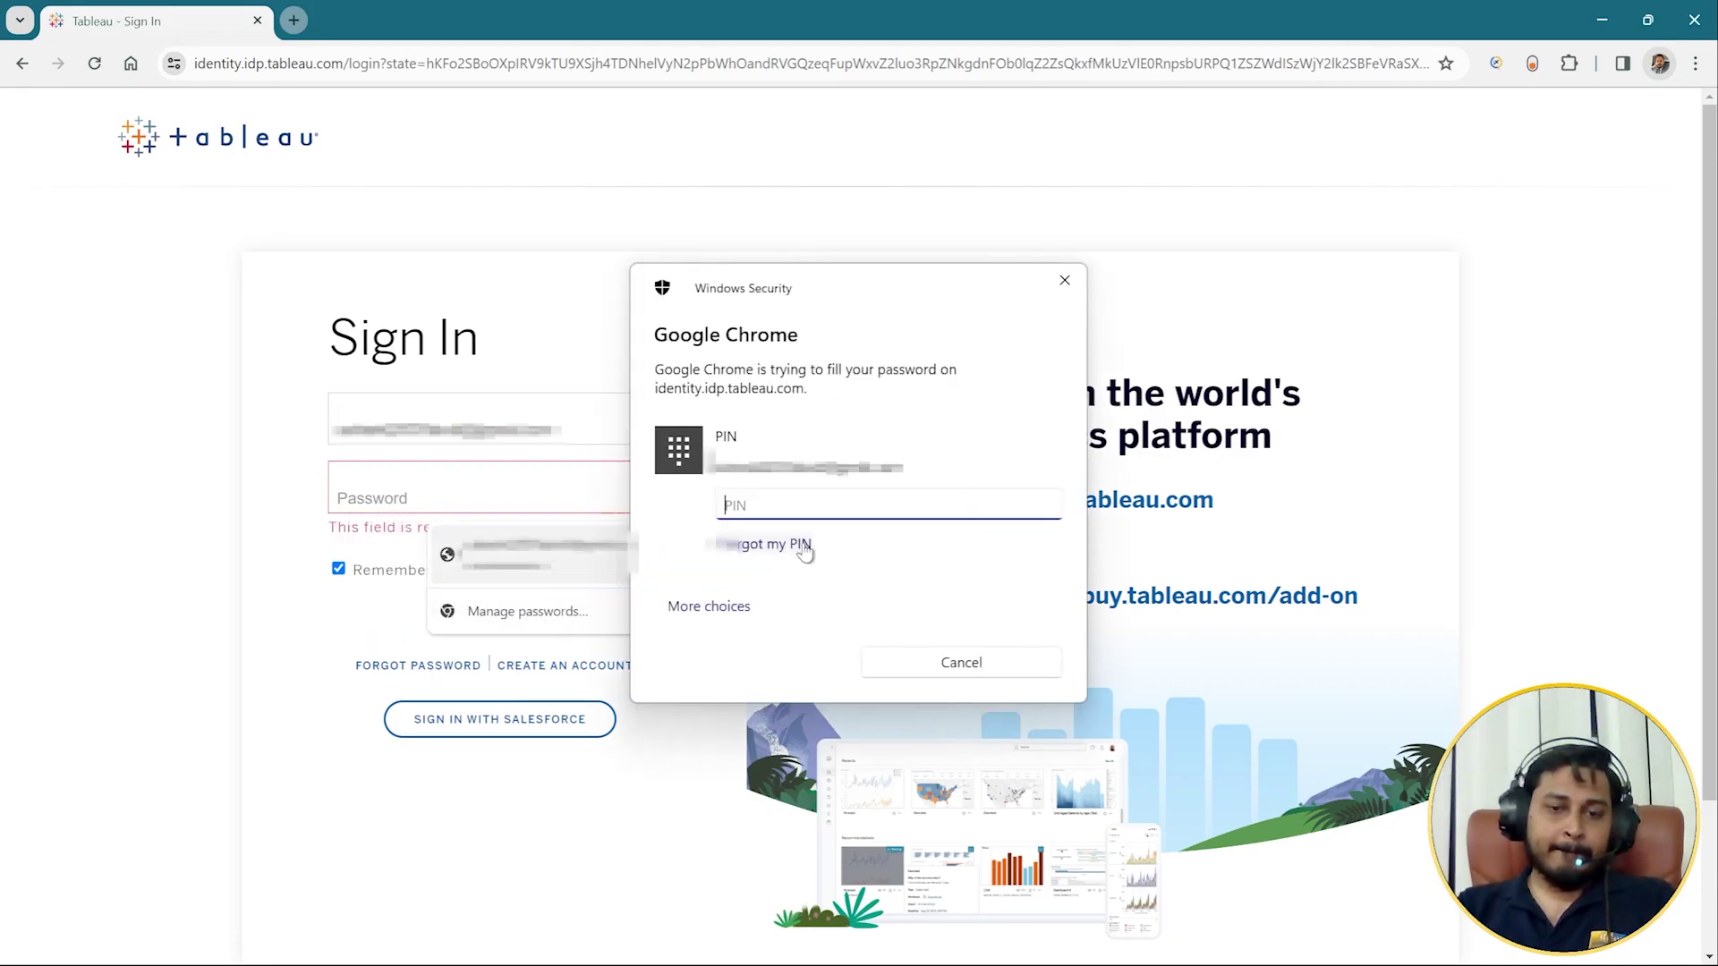
text(•••)
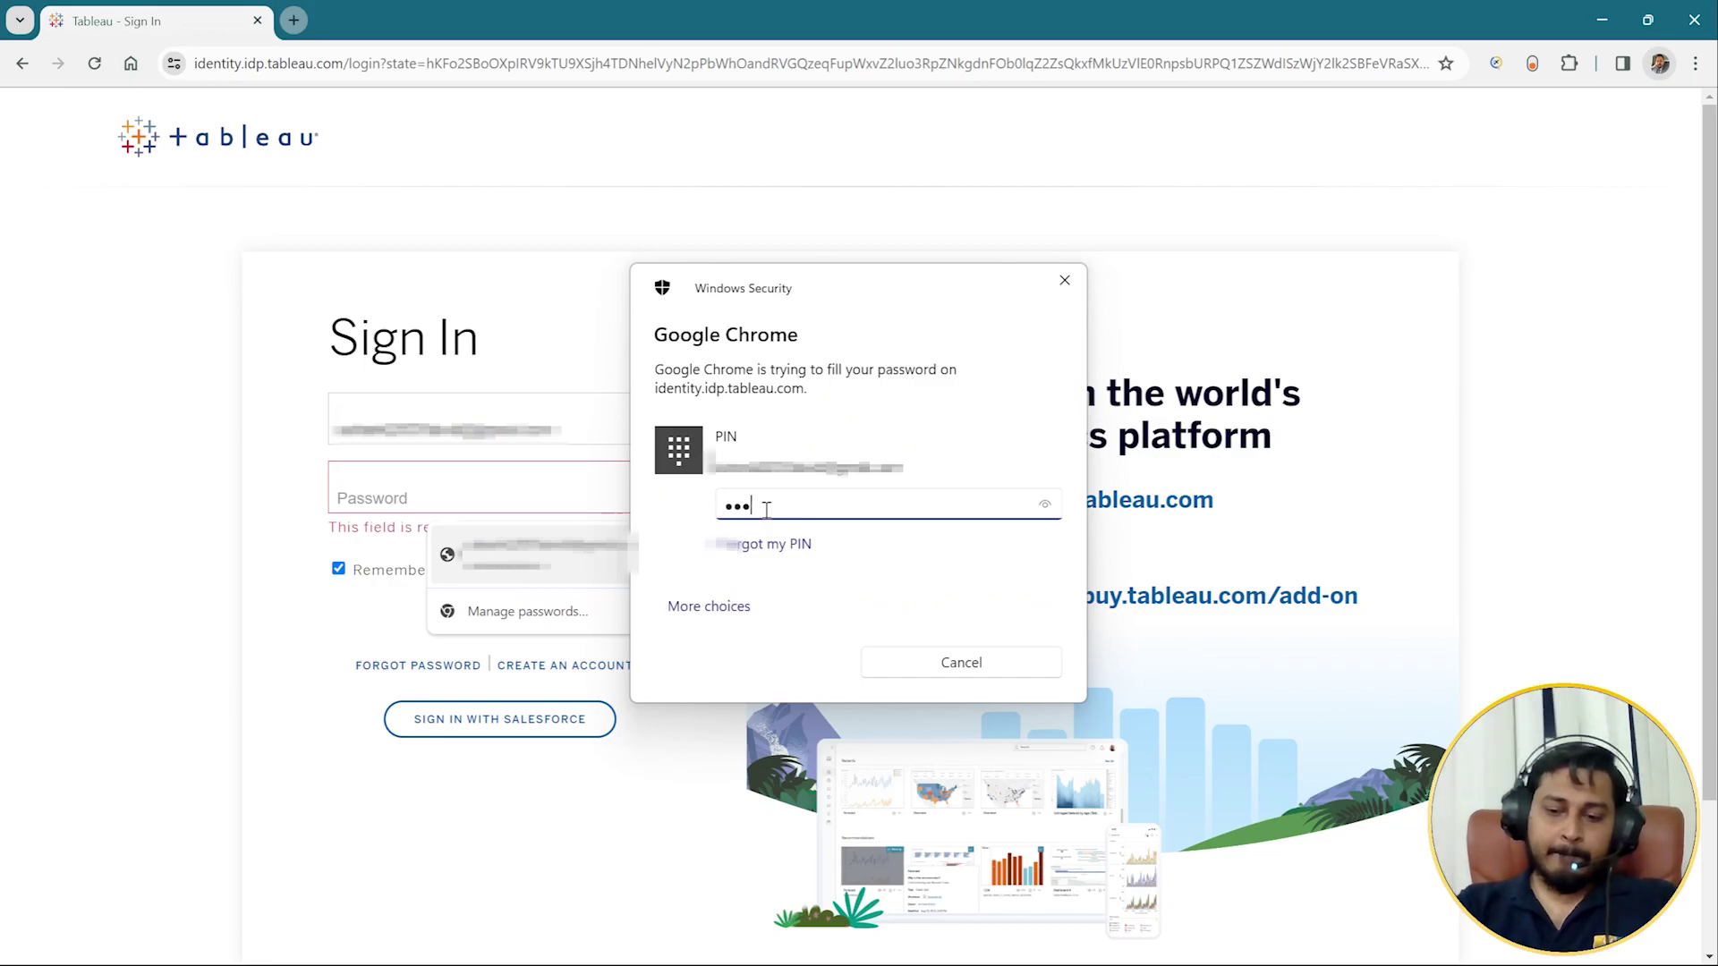
text(•)
click(507, 596)
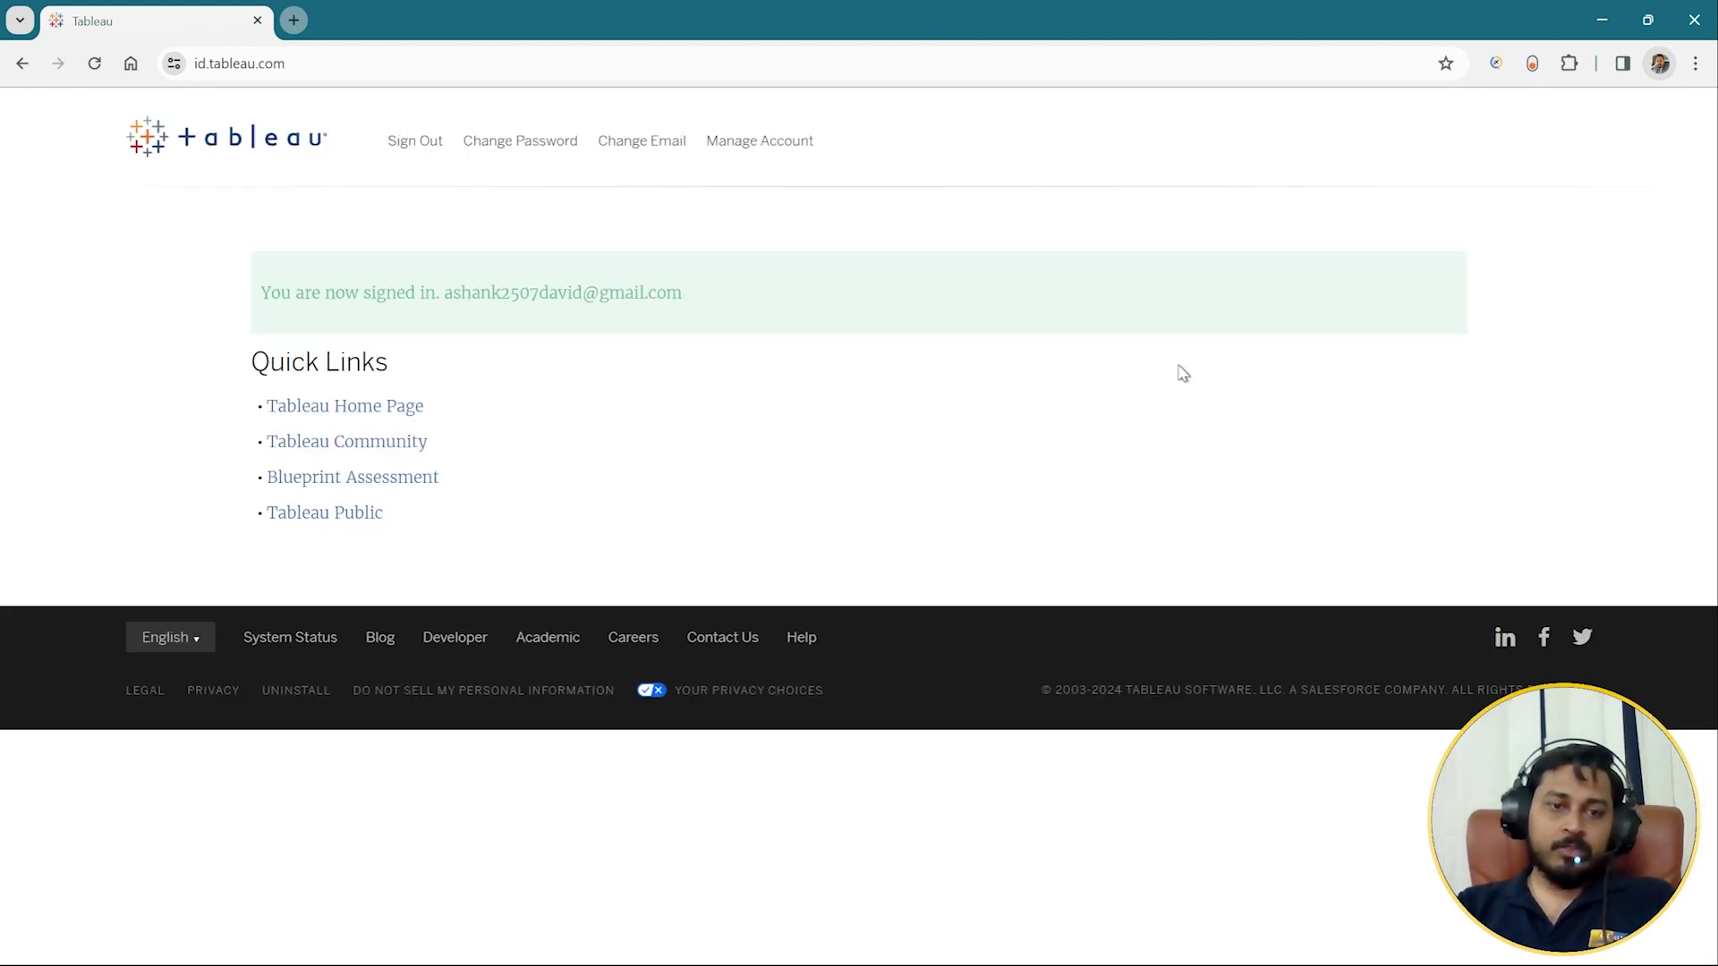
Go to Tableau Public from the account's quick links and open the download page for Tableau Desktop Public Edition.
click(323, 519)
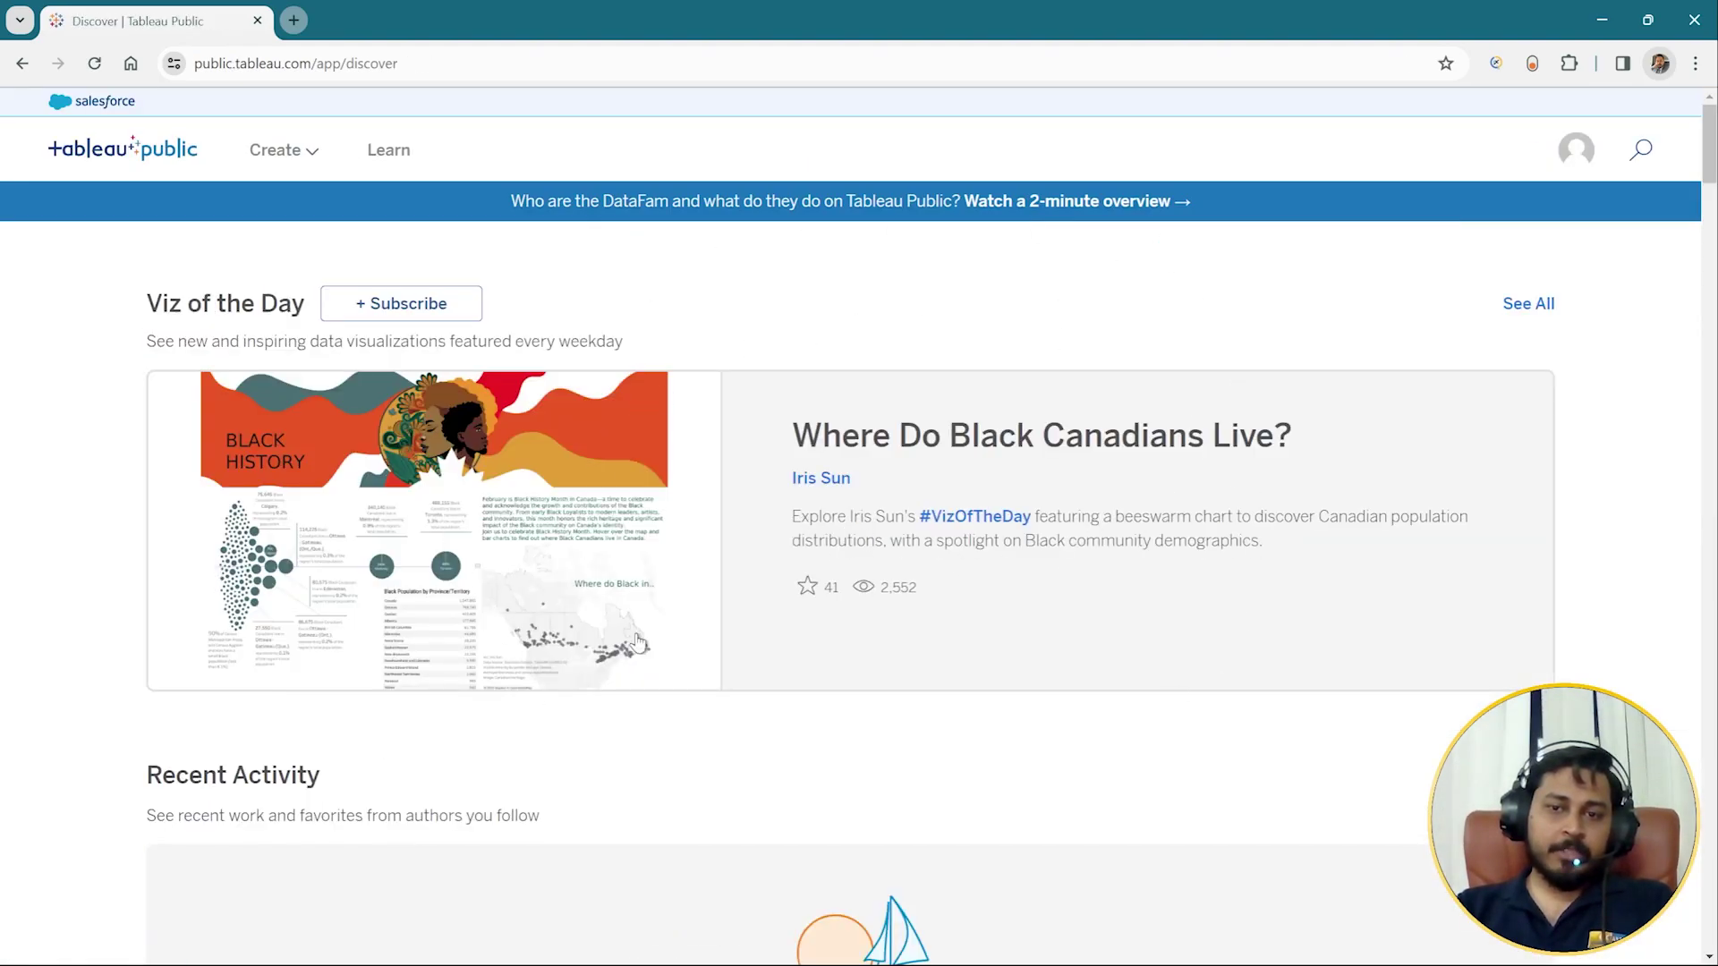
mouse_move(289, 172)
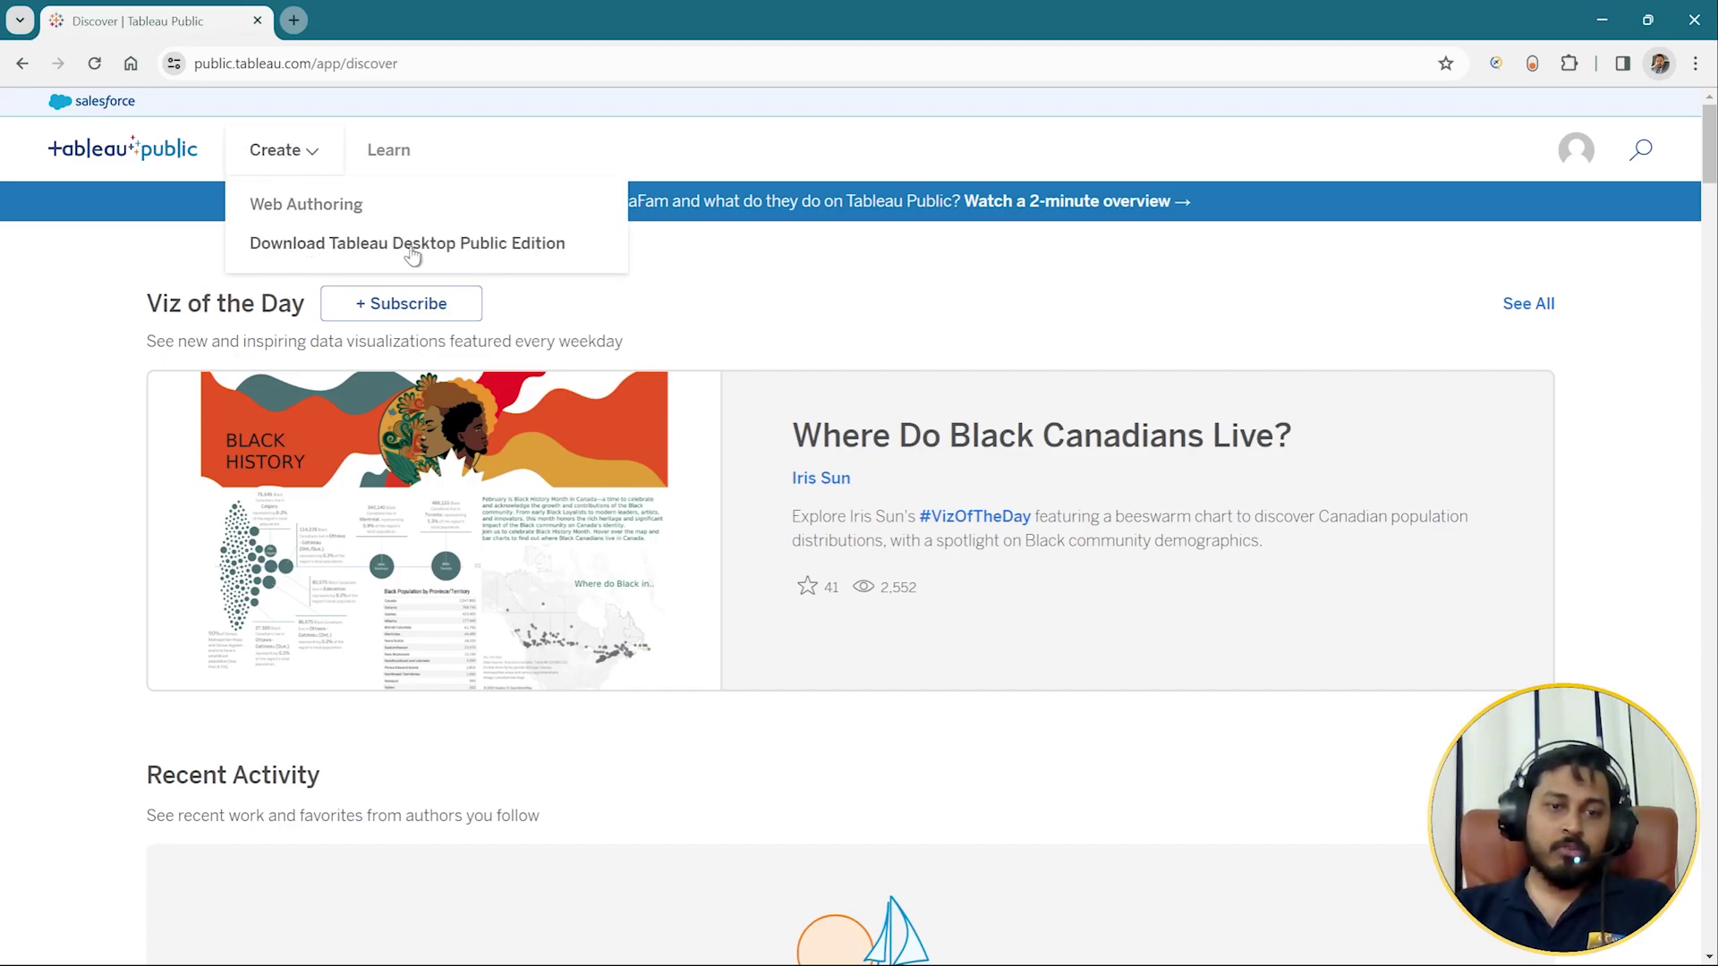
click(508, 253)
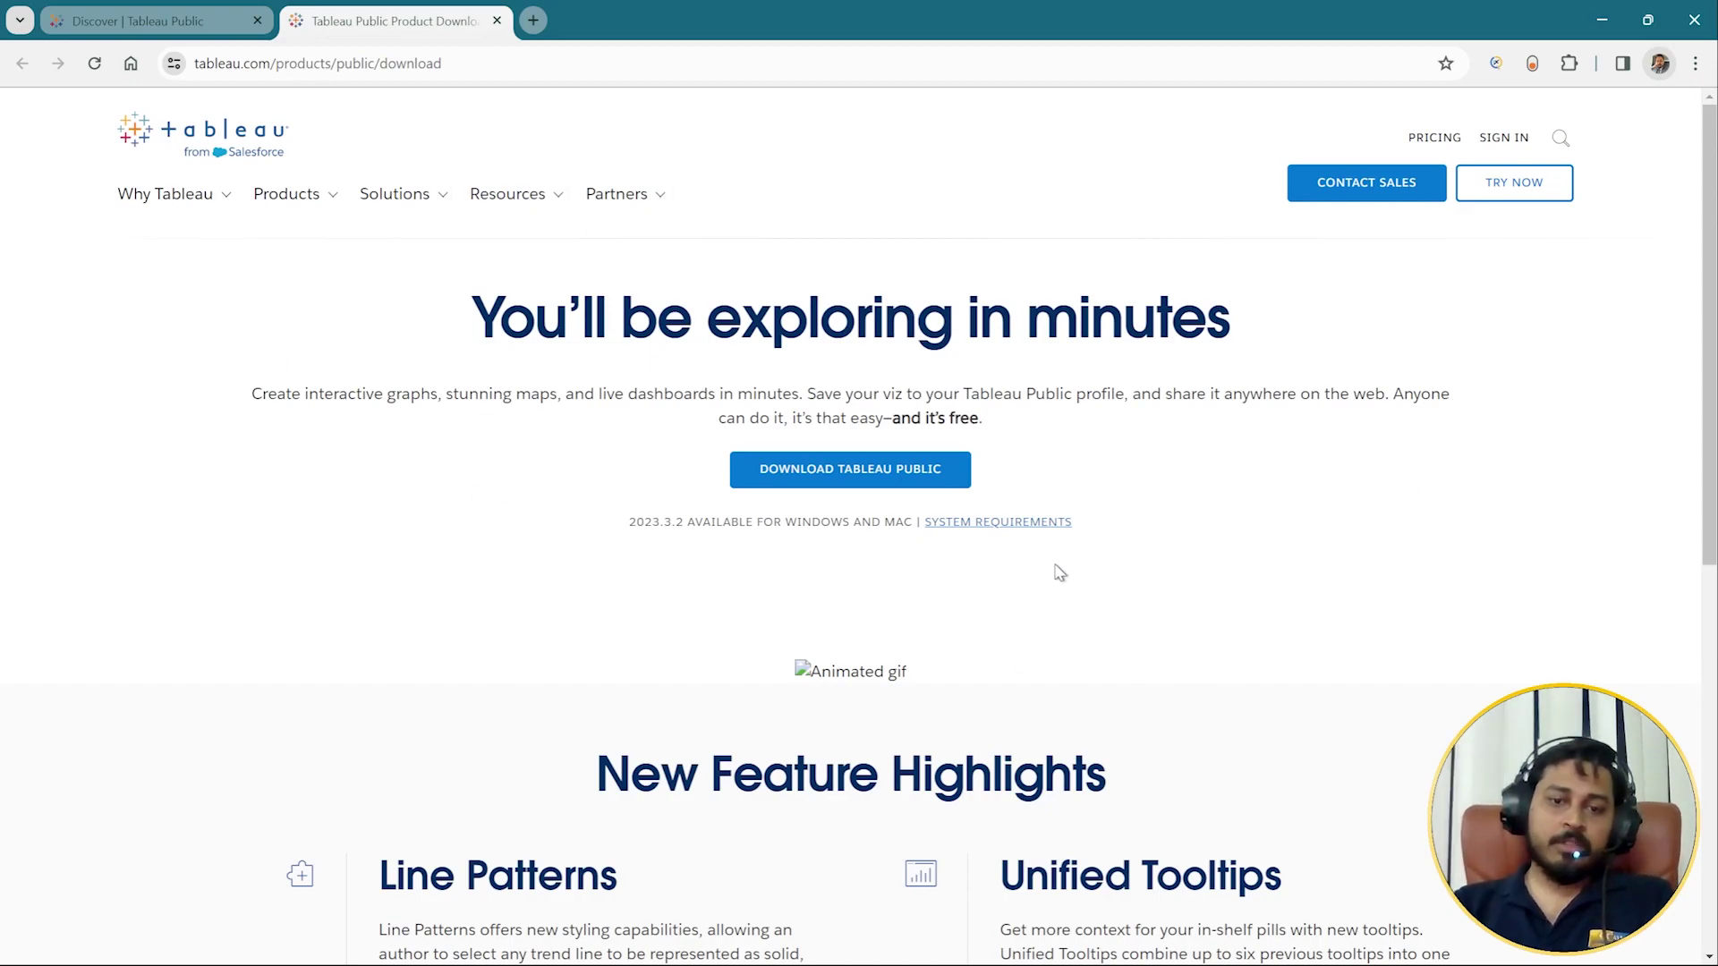
Request the Tableau Public download, using the registration form's sign-in option instead of filling it in.
click(851, 483)
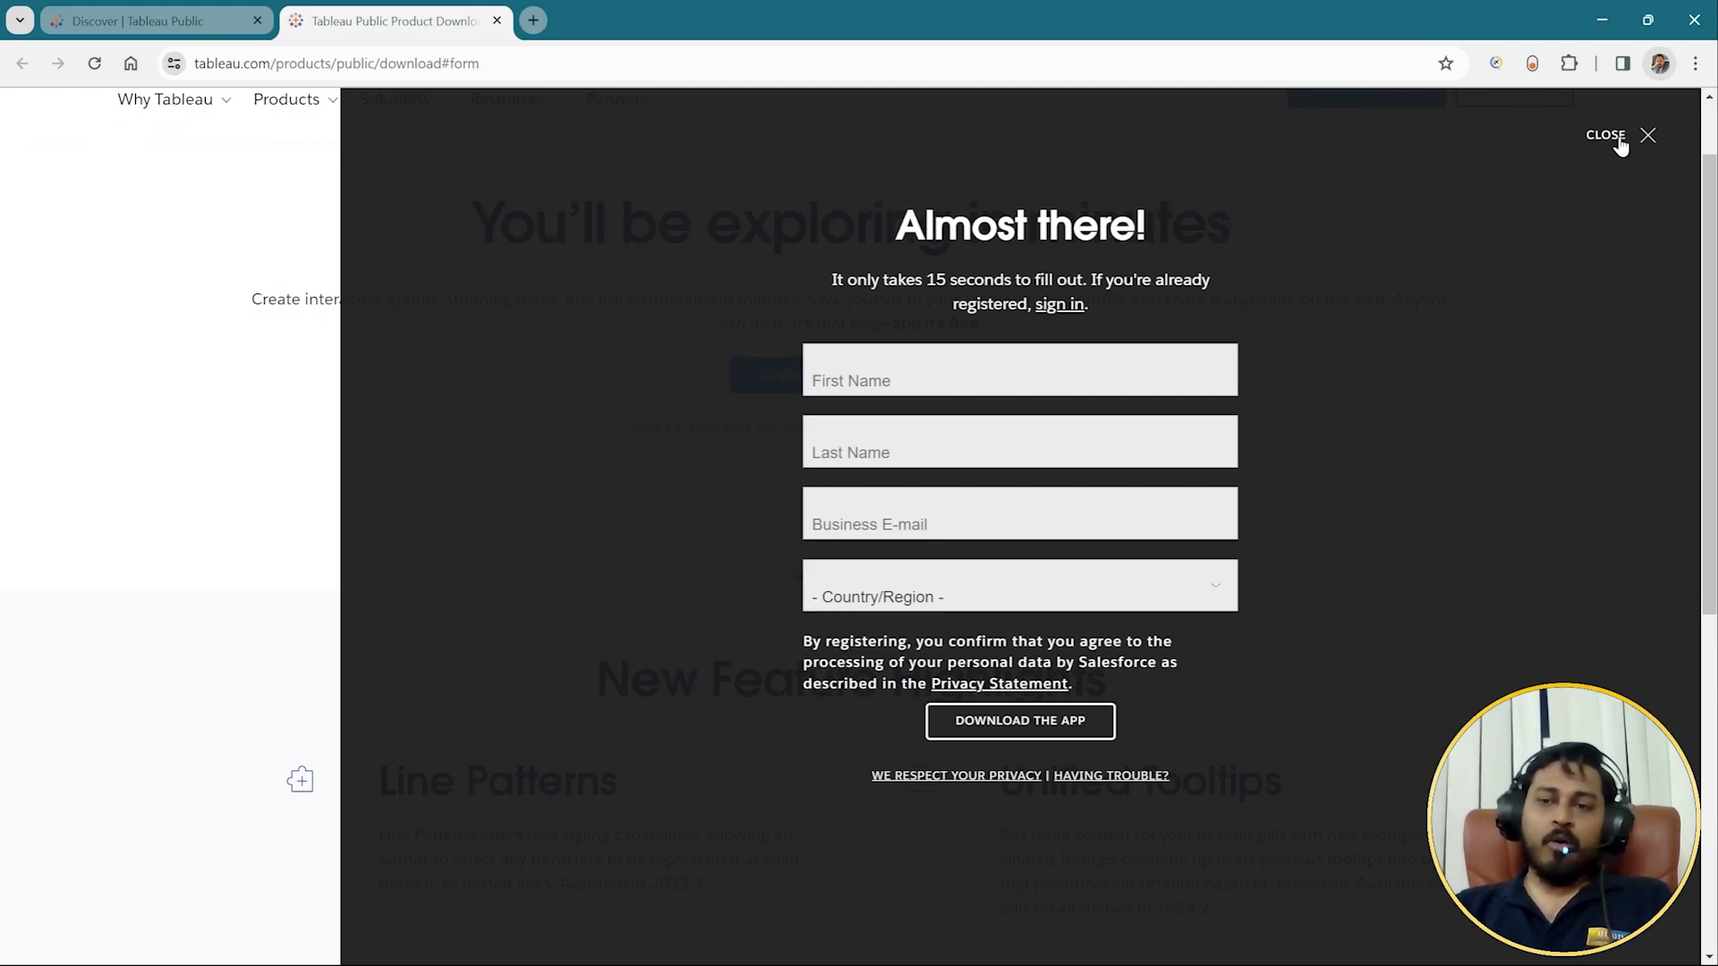
click(1064, 306)
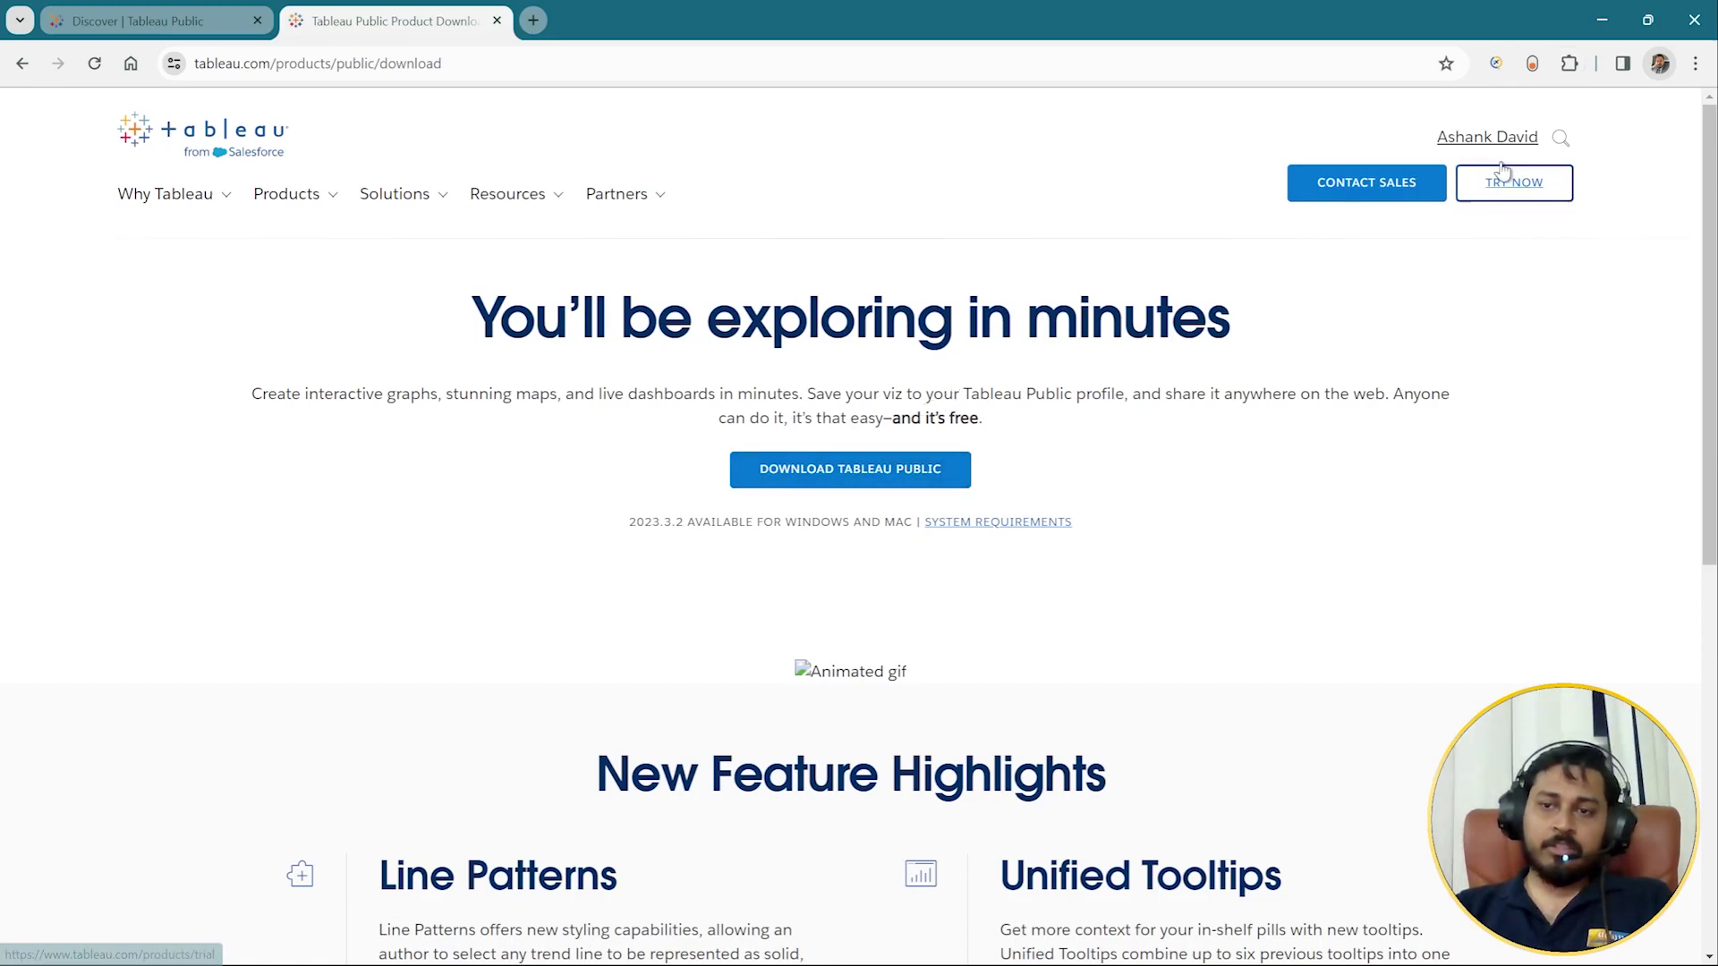
click(841, 484)
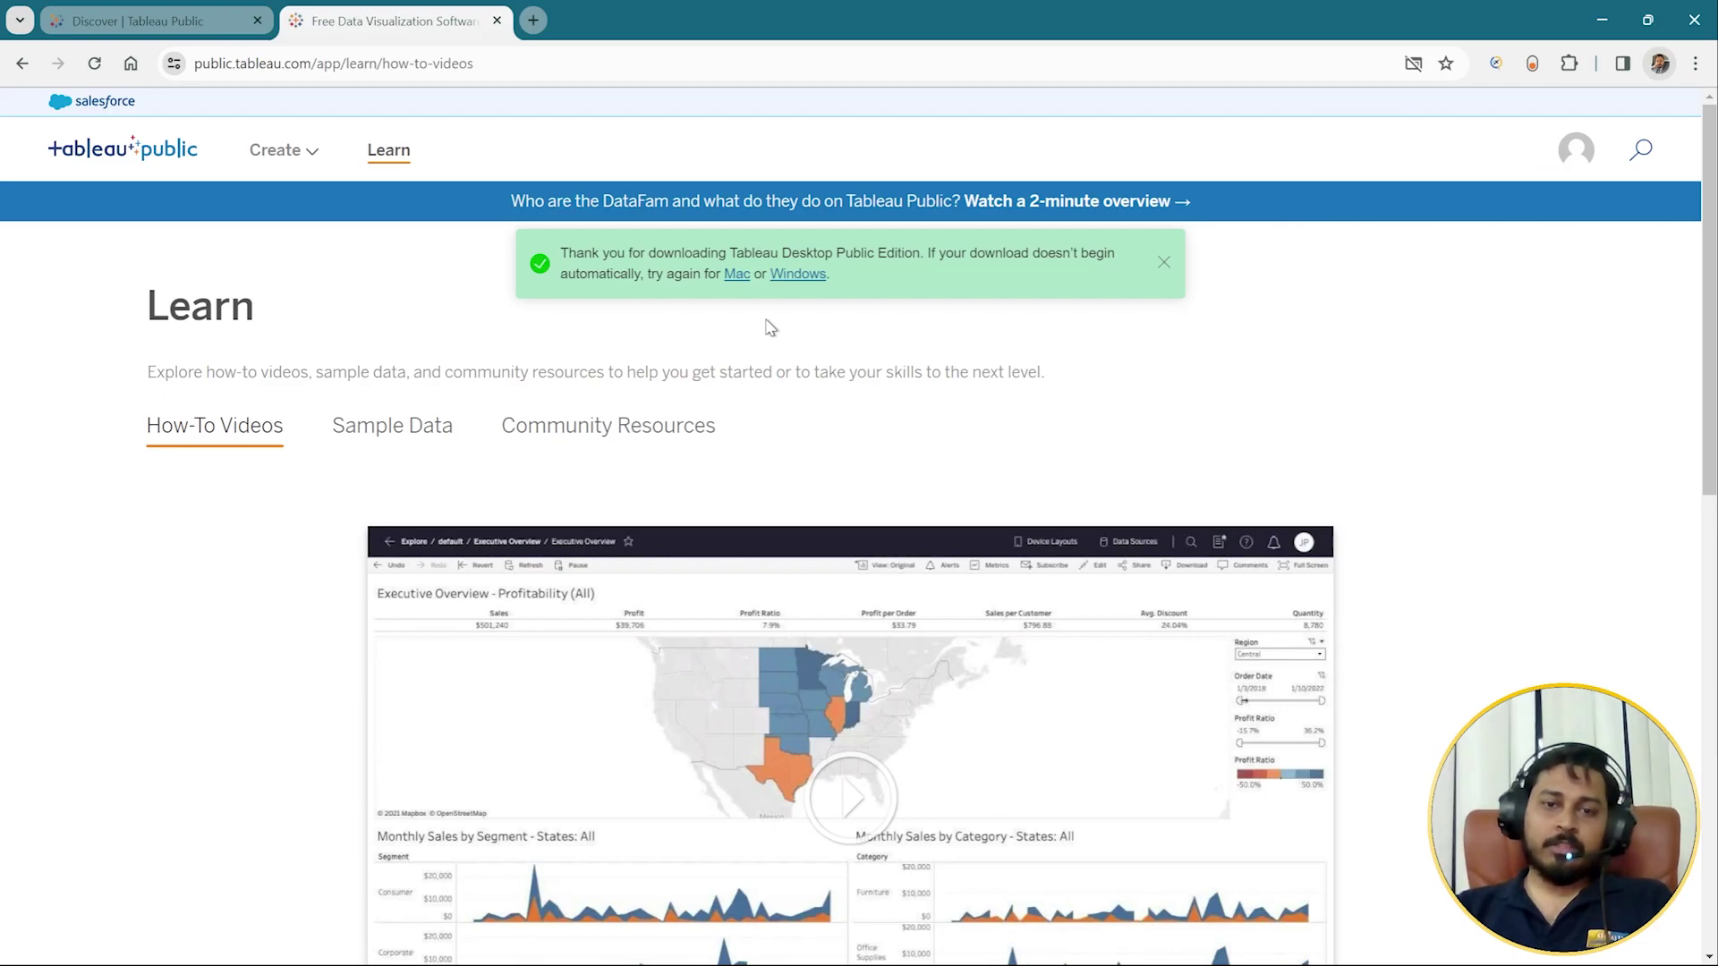
Download the Windows version of Tableau Desktop Public Edition and check its progress in the recent download history.
click(799, 274)
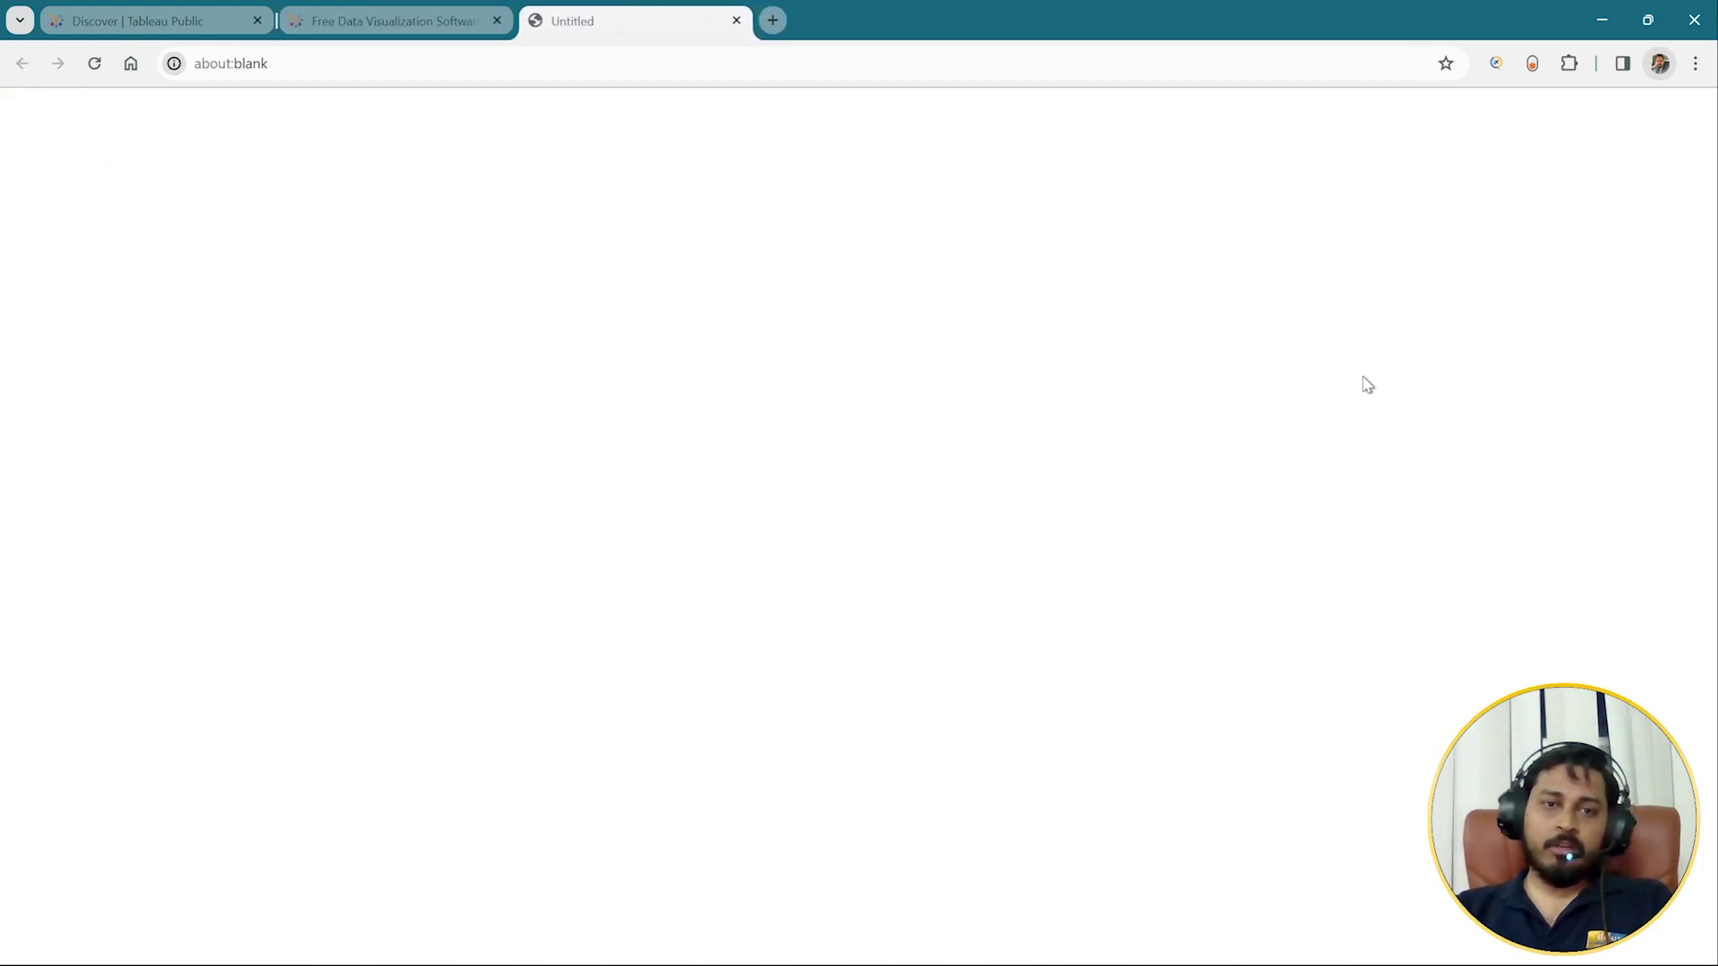
click(686, 451)
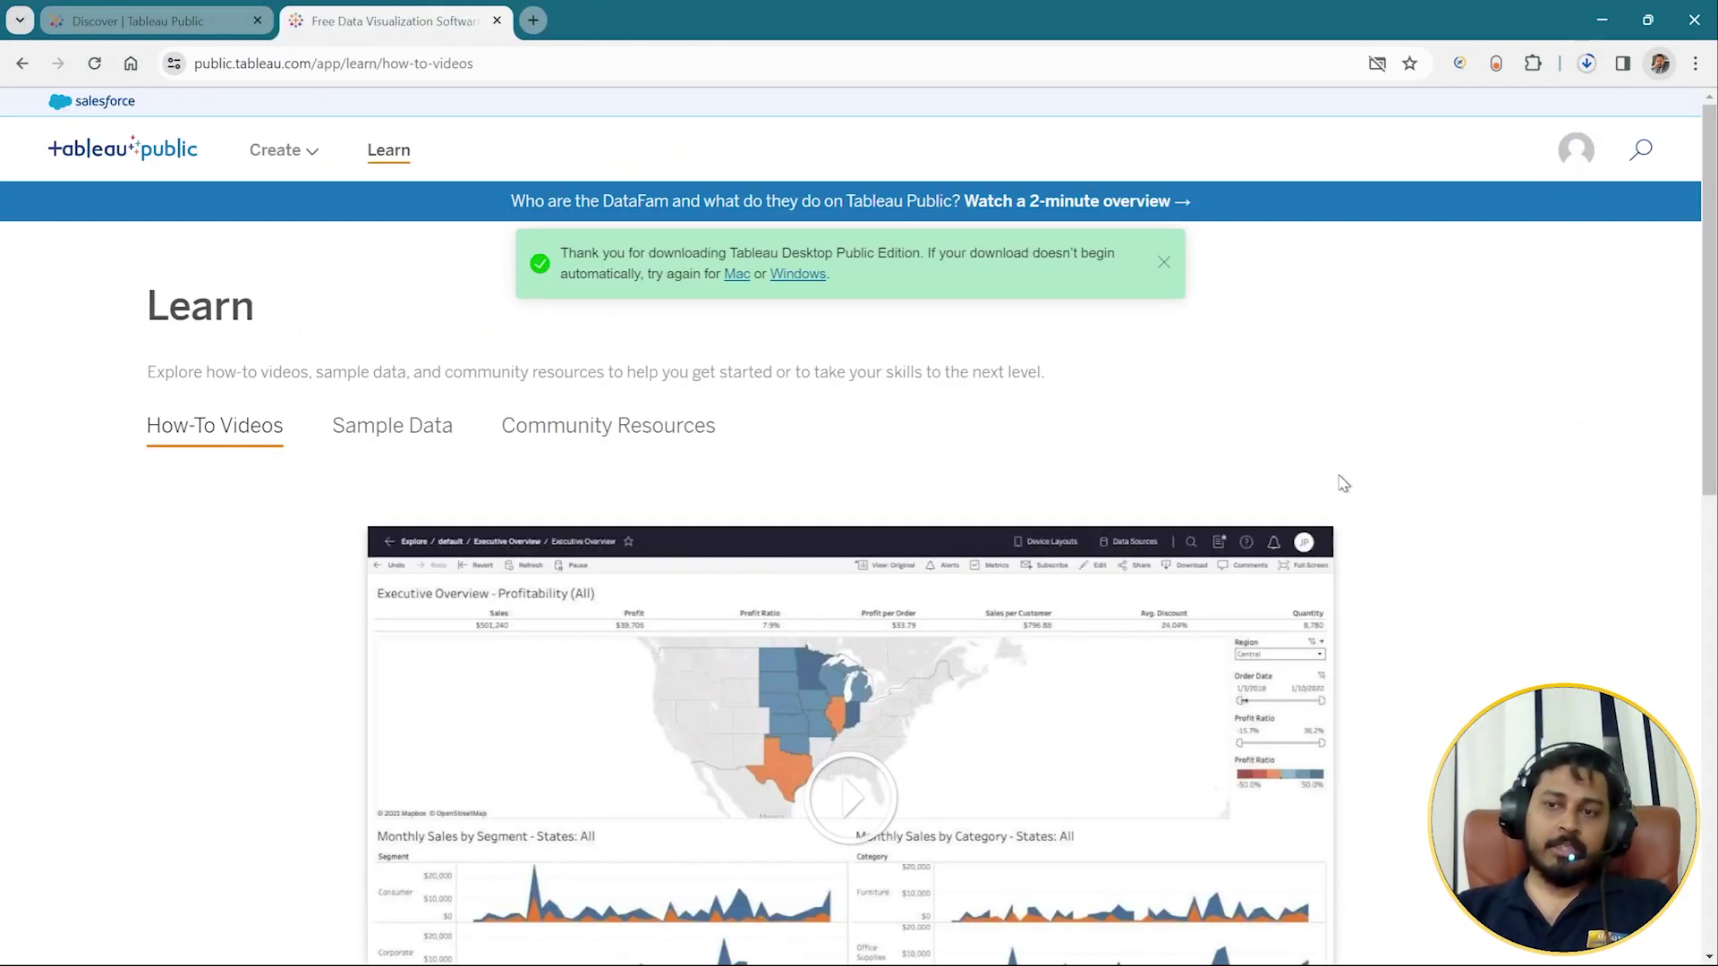
click(1587, 64)
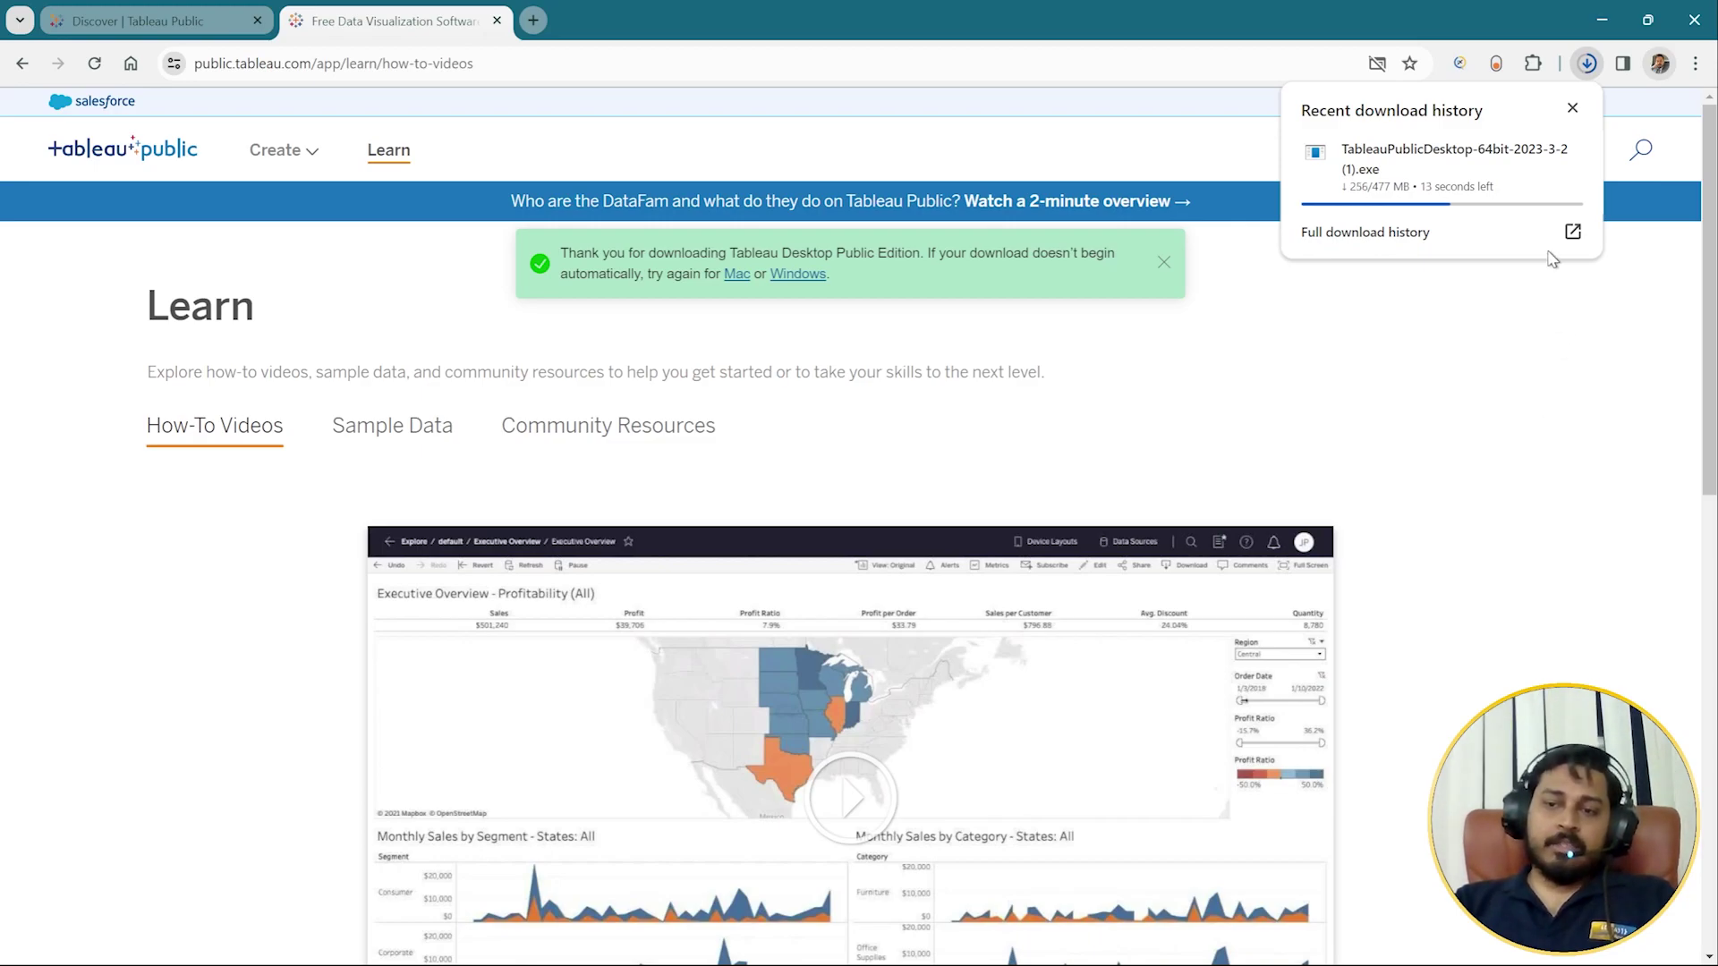
Minimize the browser and launch the TableauPublicDesktop-64bit-2023-3-2.exe installer from the desktop.
click(1602, 19)
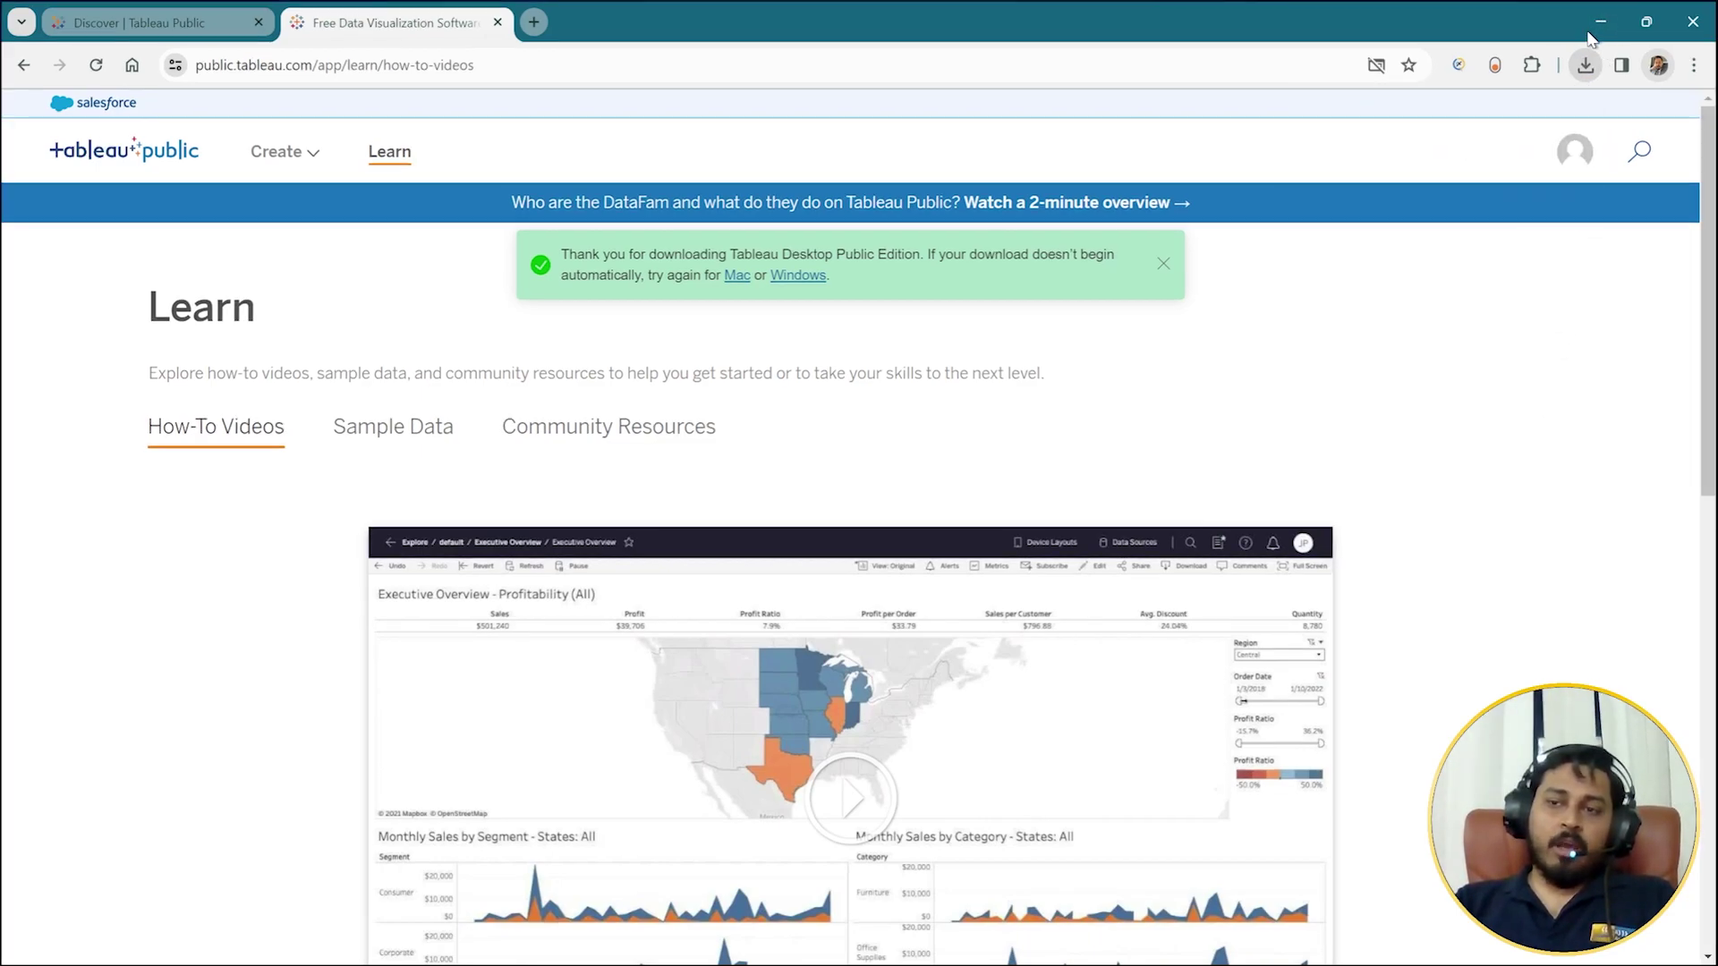
click(501, 35)
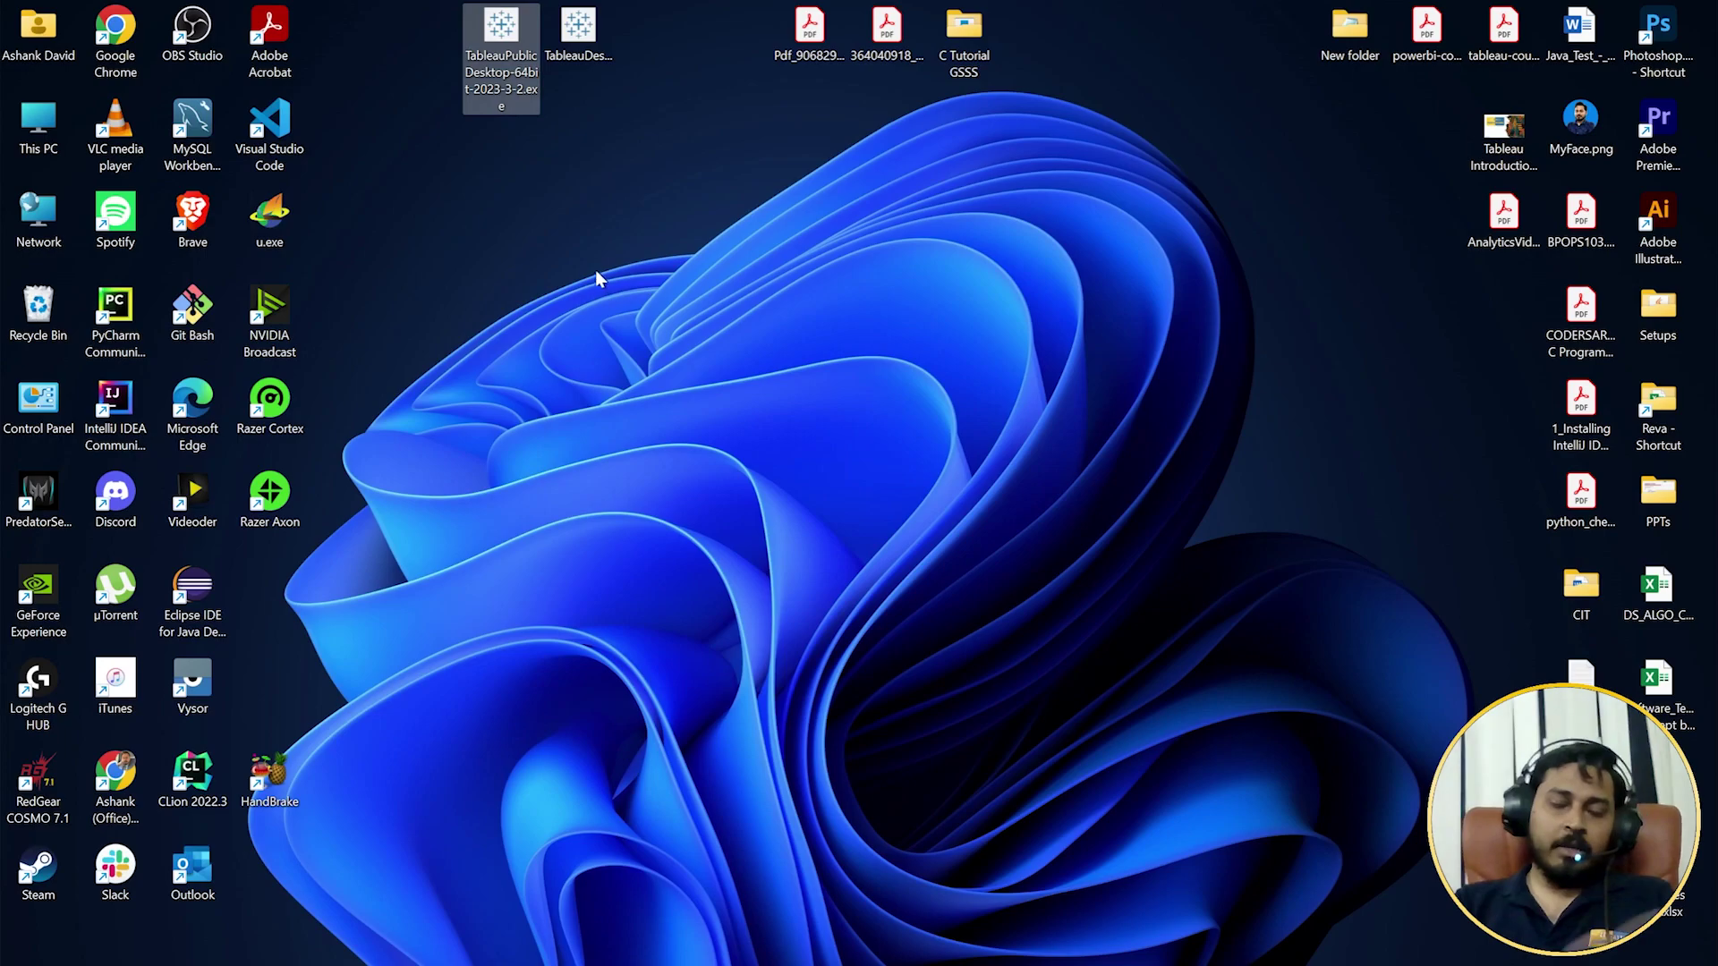
double_click(498, 40)
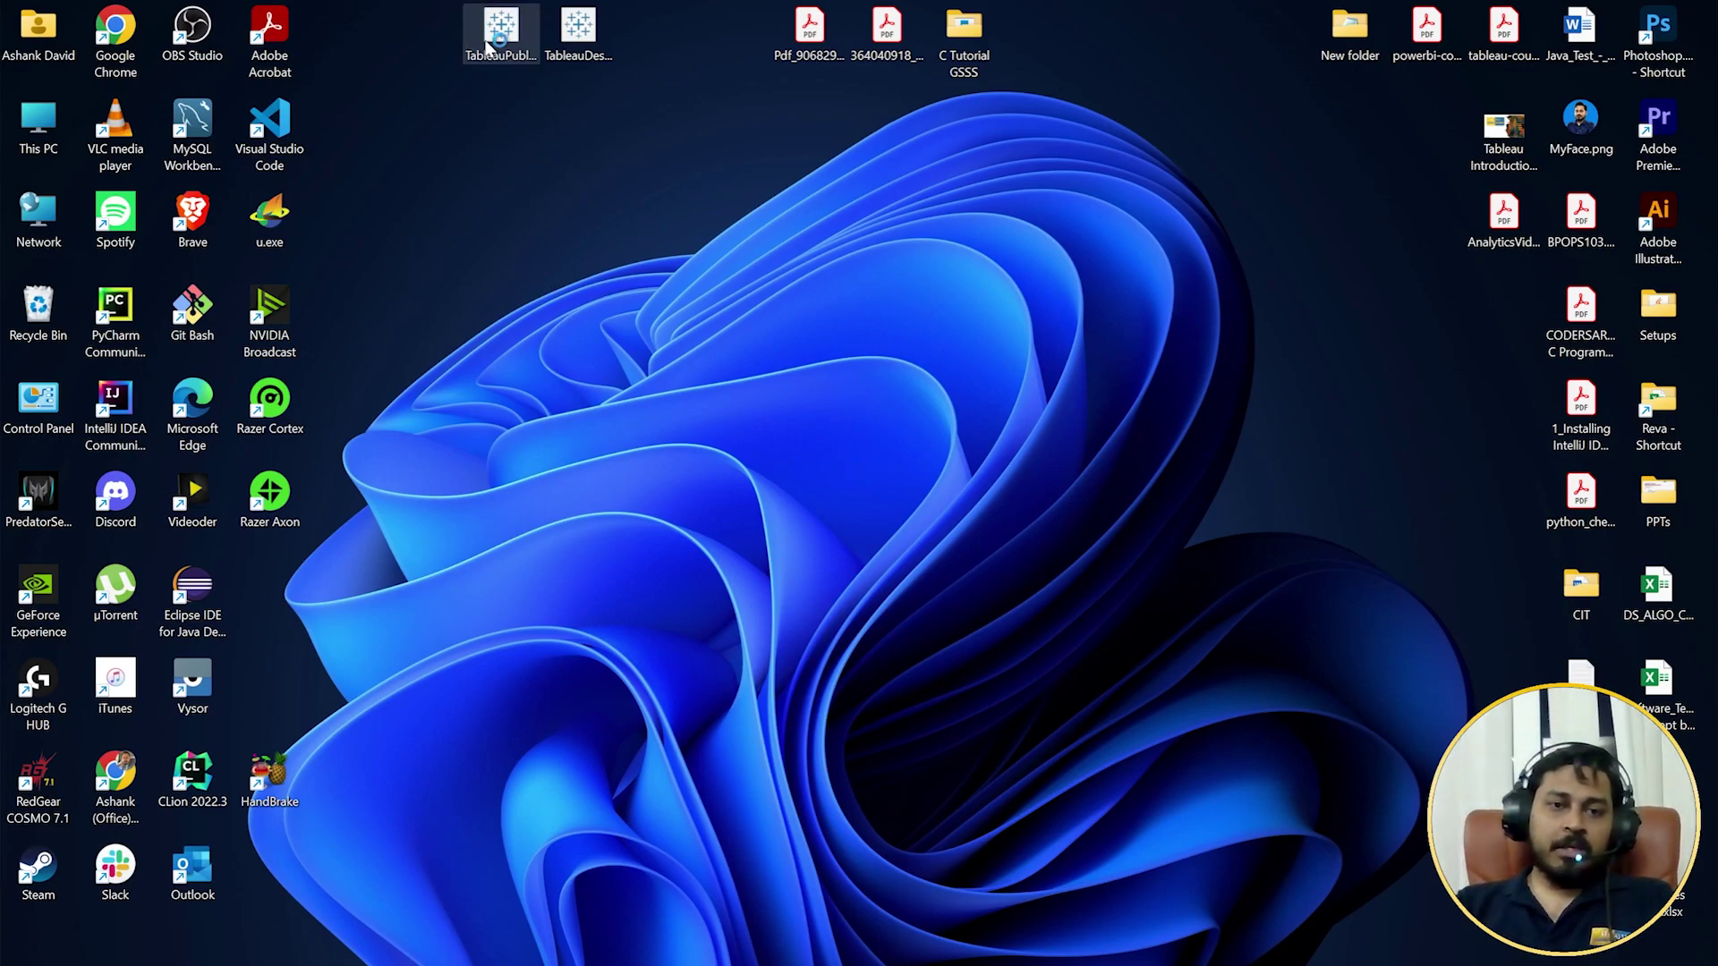
drag(828, 234, 844, 218)
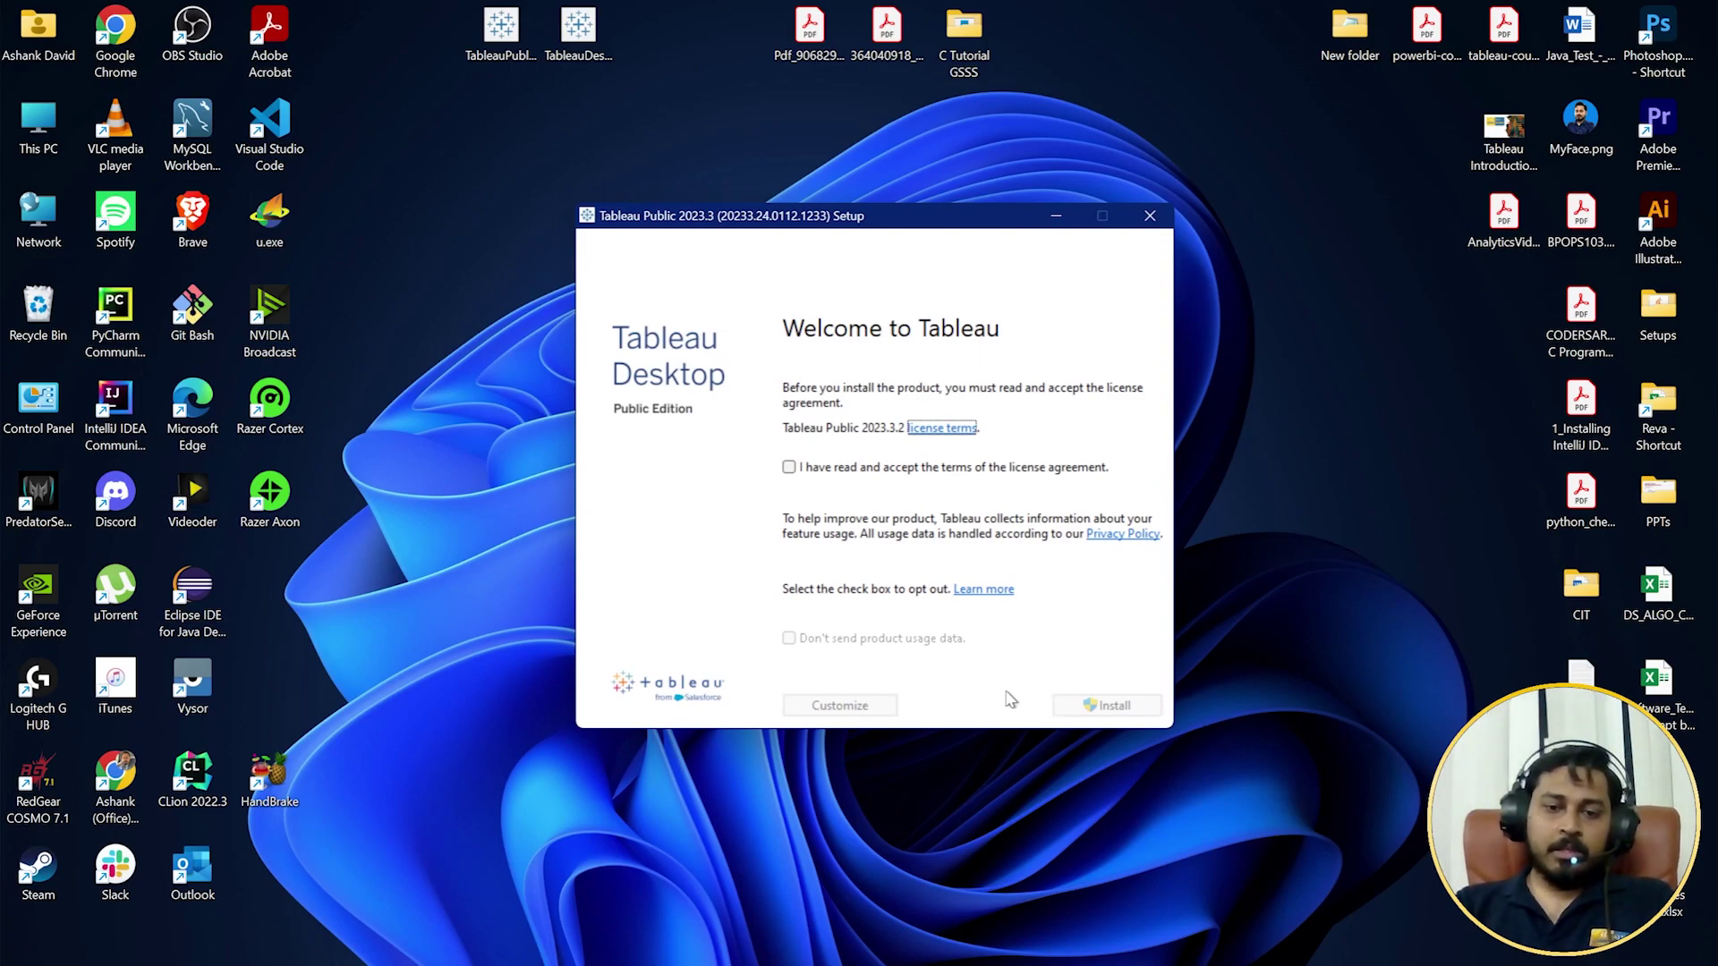
Accept the license agreement, opt out of sending product usage data, and install Tableau Public 2023.3.
click(789, 469)
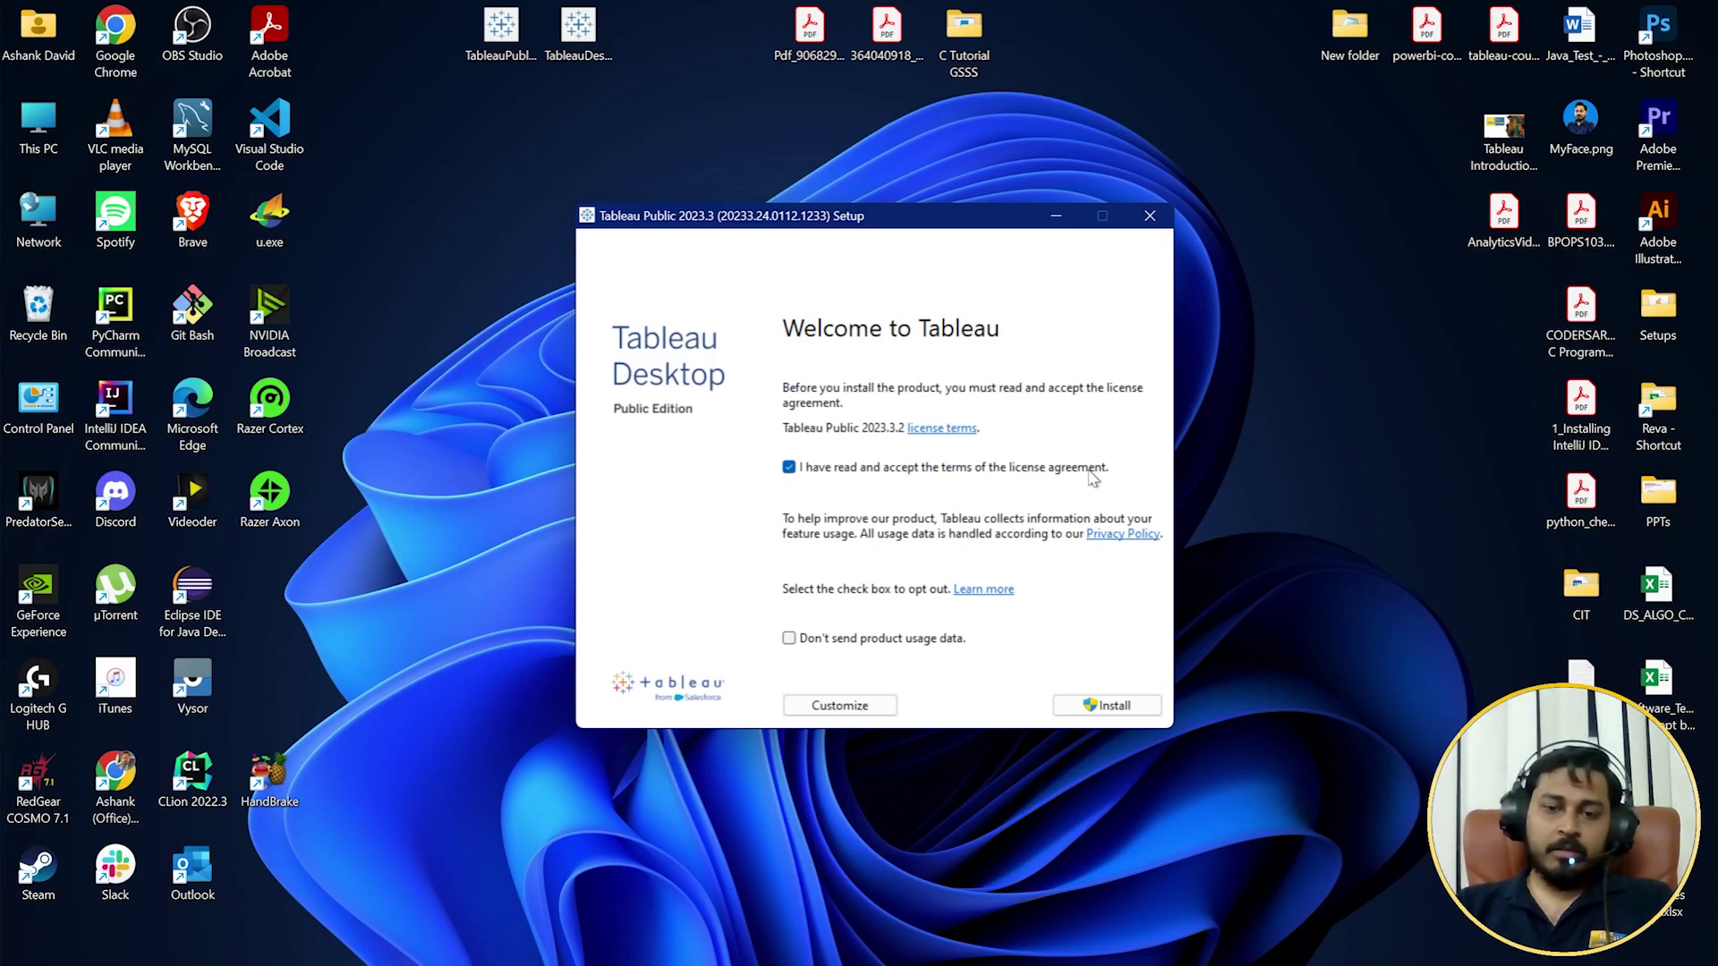
click(790, 639)
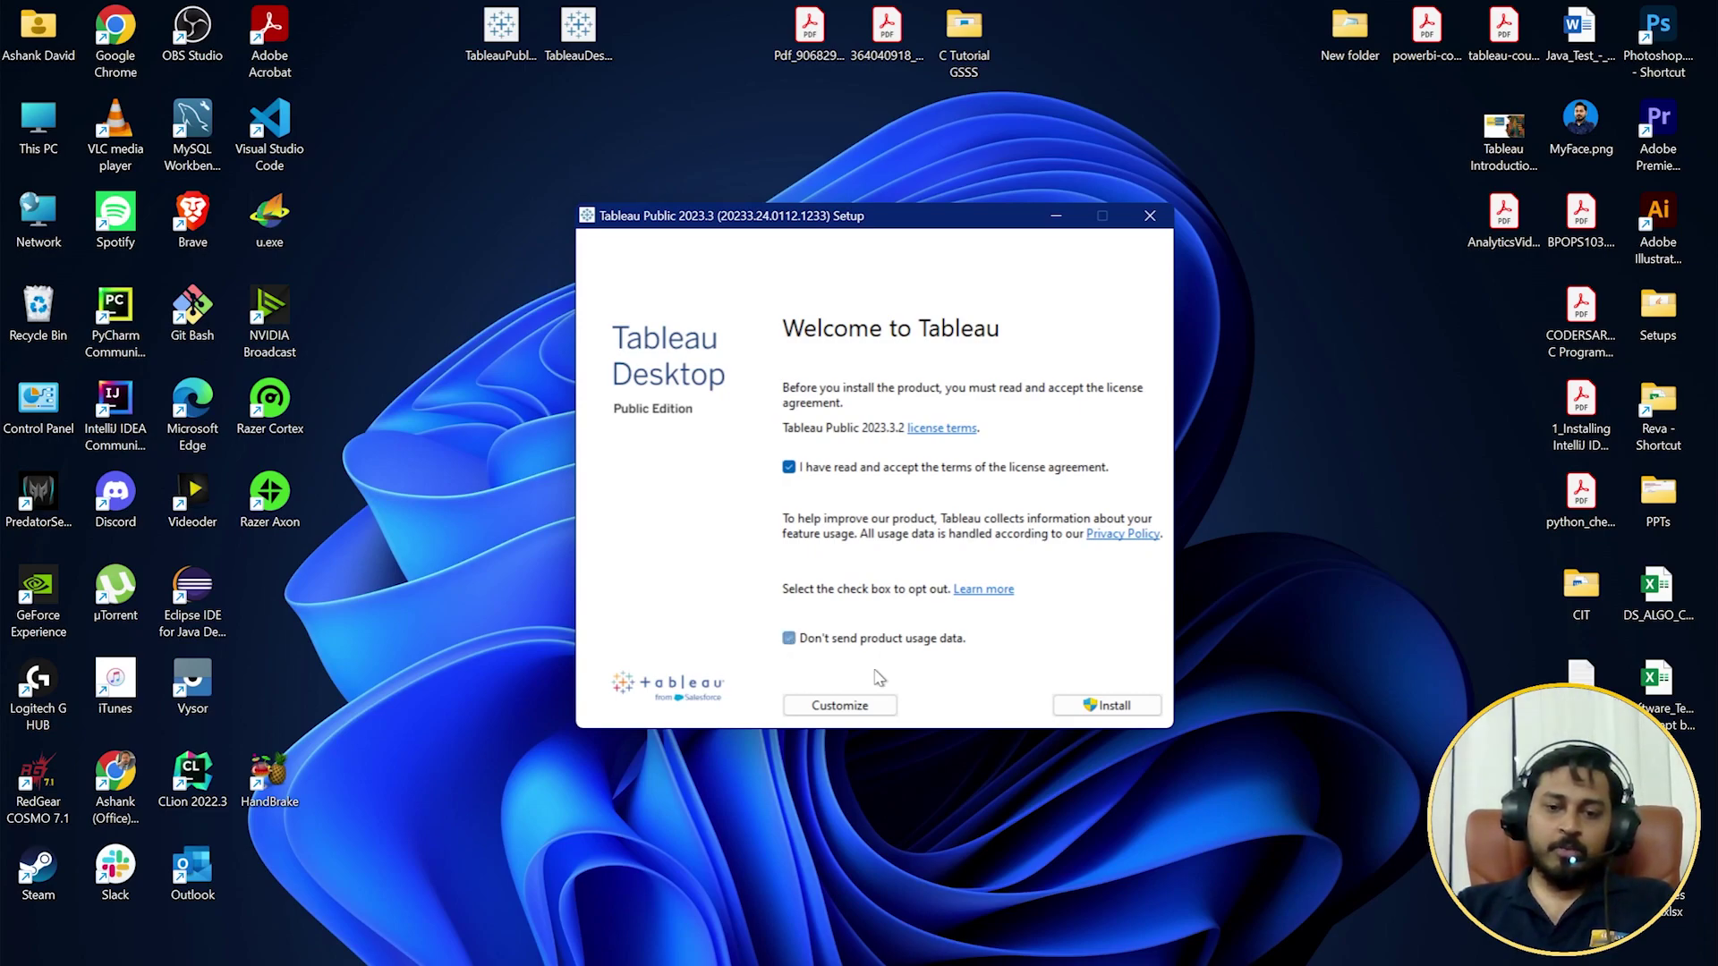
click(1110, 707)
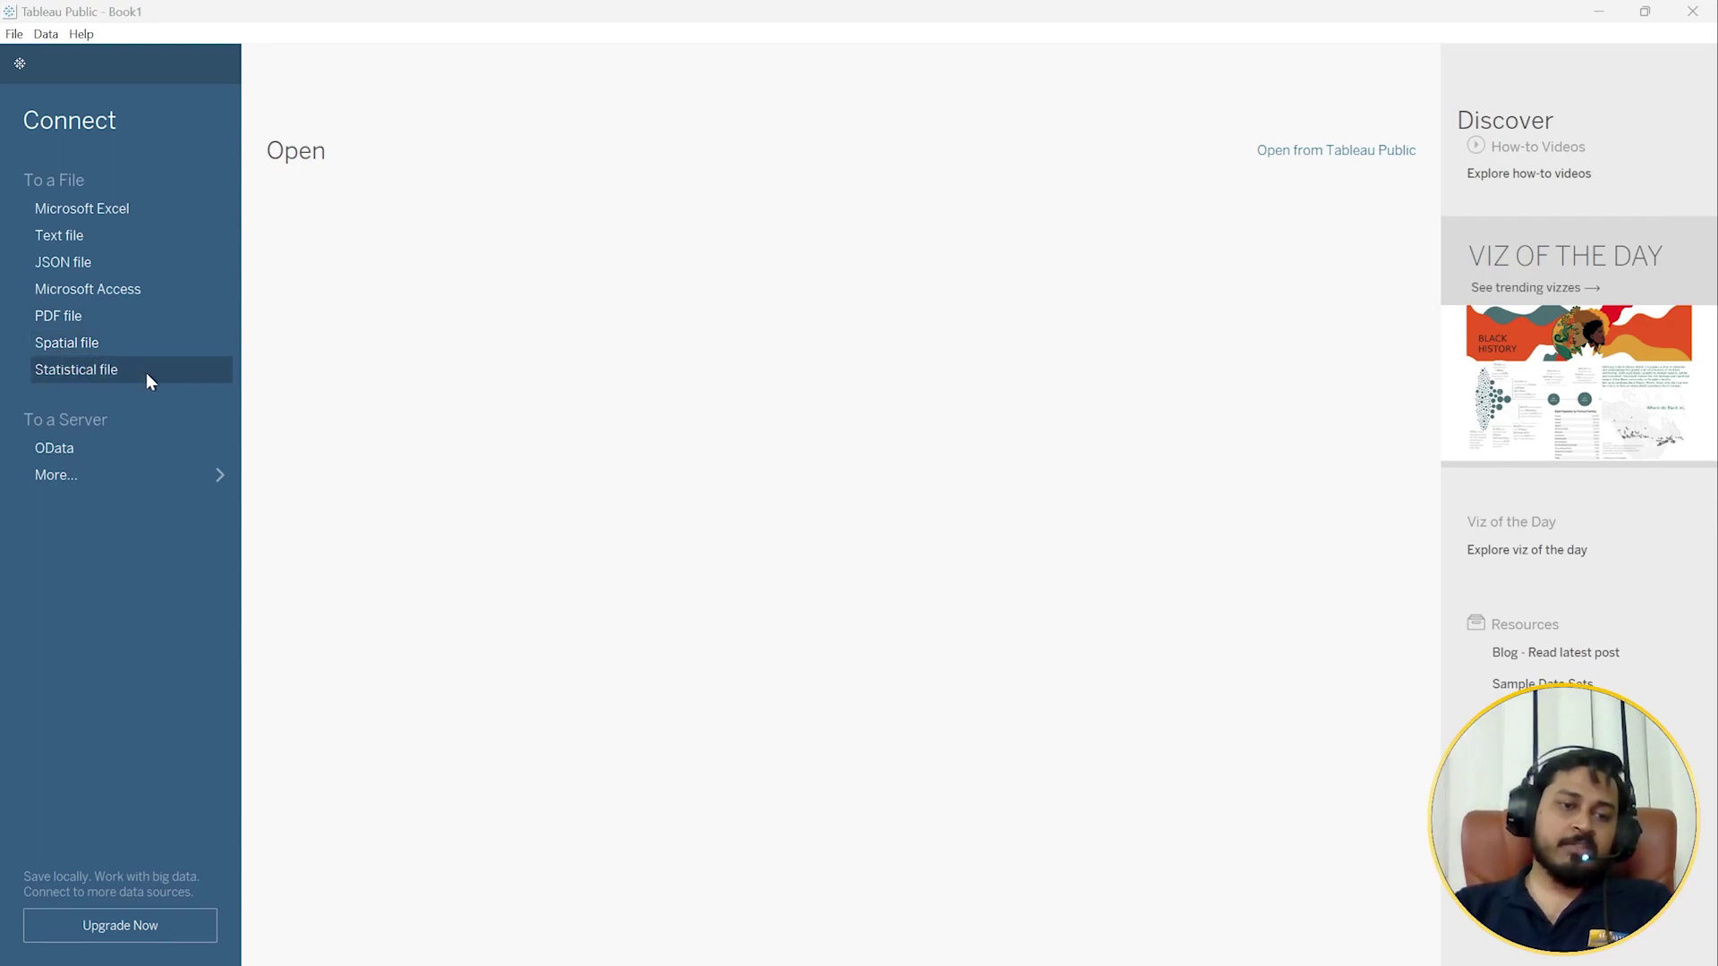
Examine the additional server connectors and the blank Sheet 1 workspace, then return to the start page.
click(113, 473)
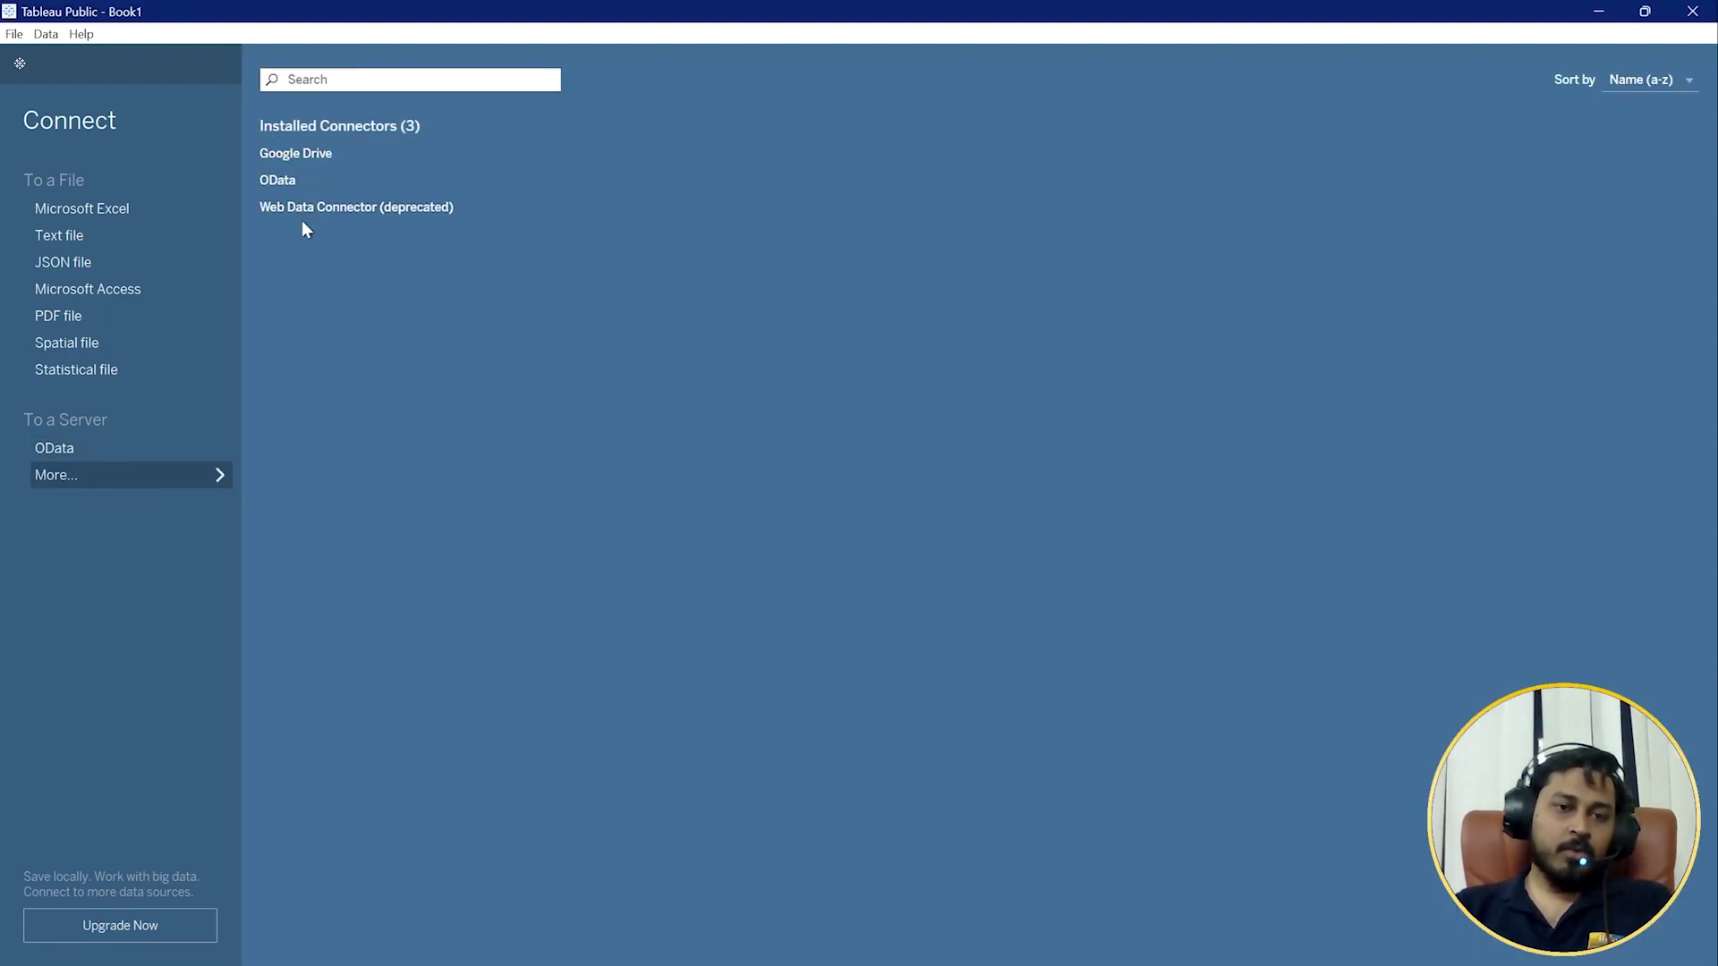
click(201, 476)
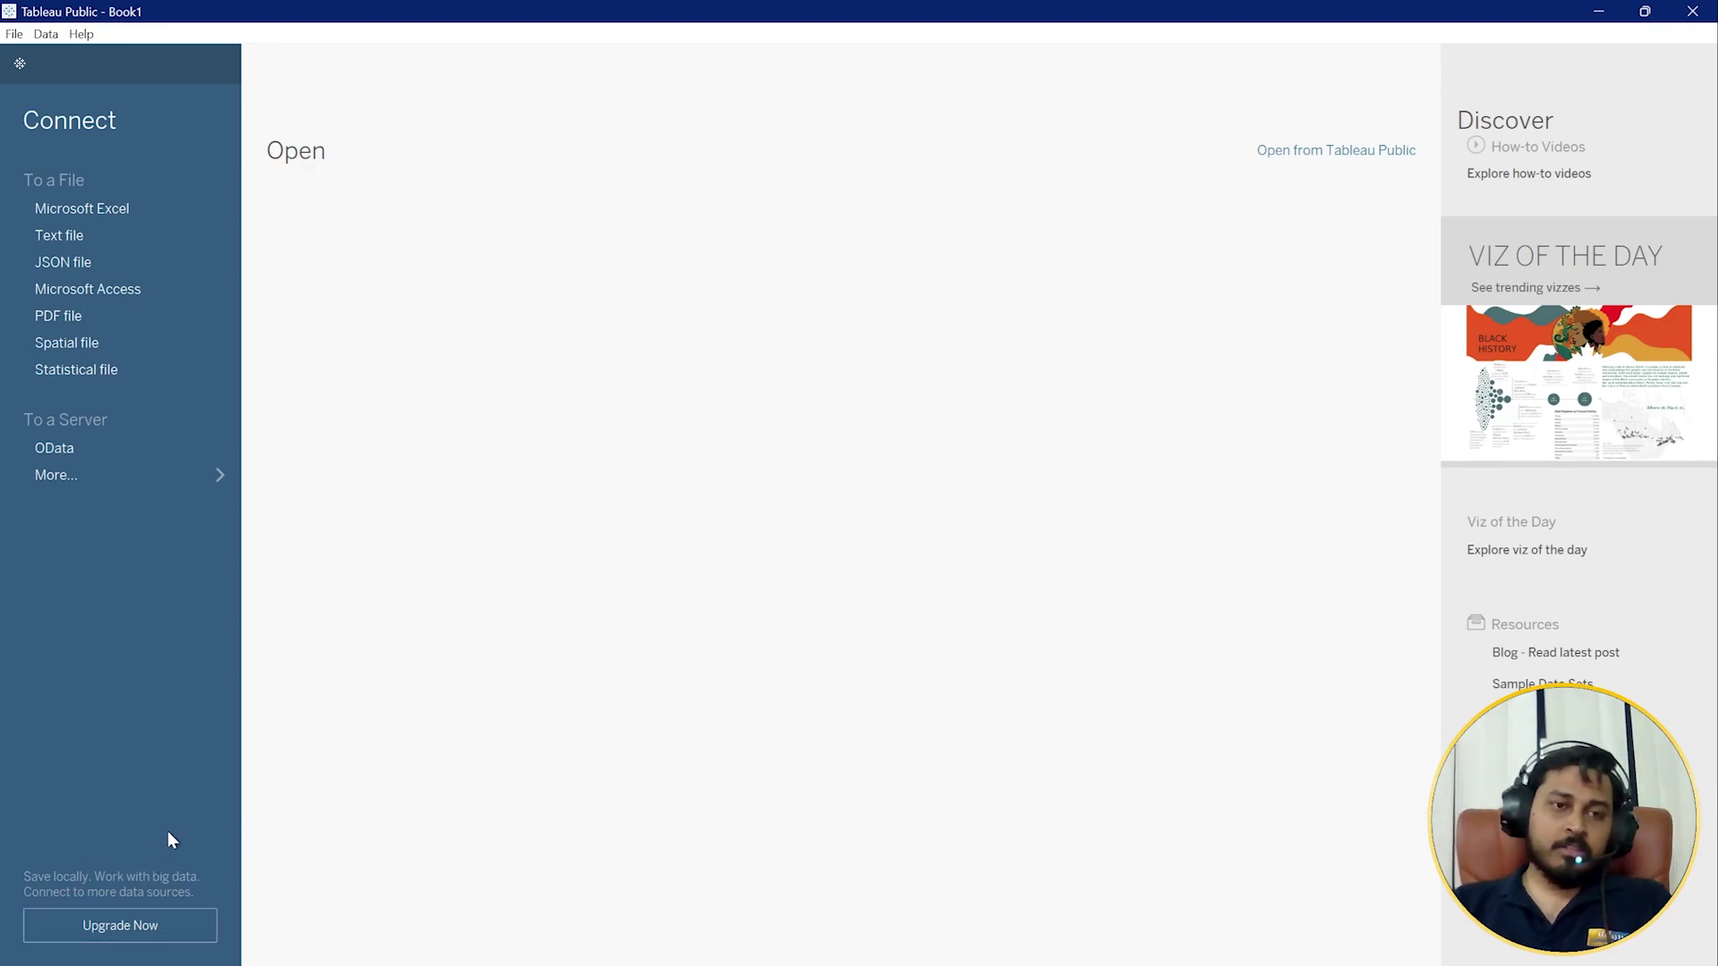
click(20, 65)
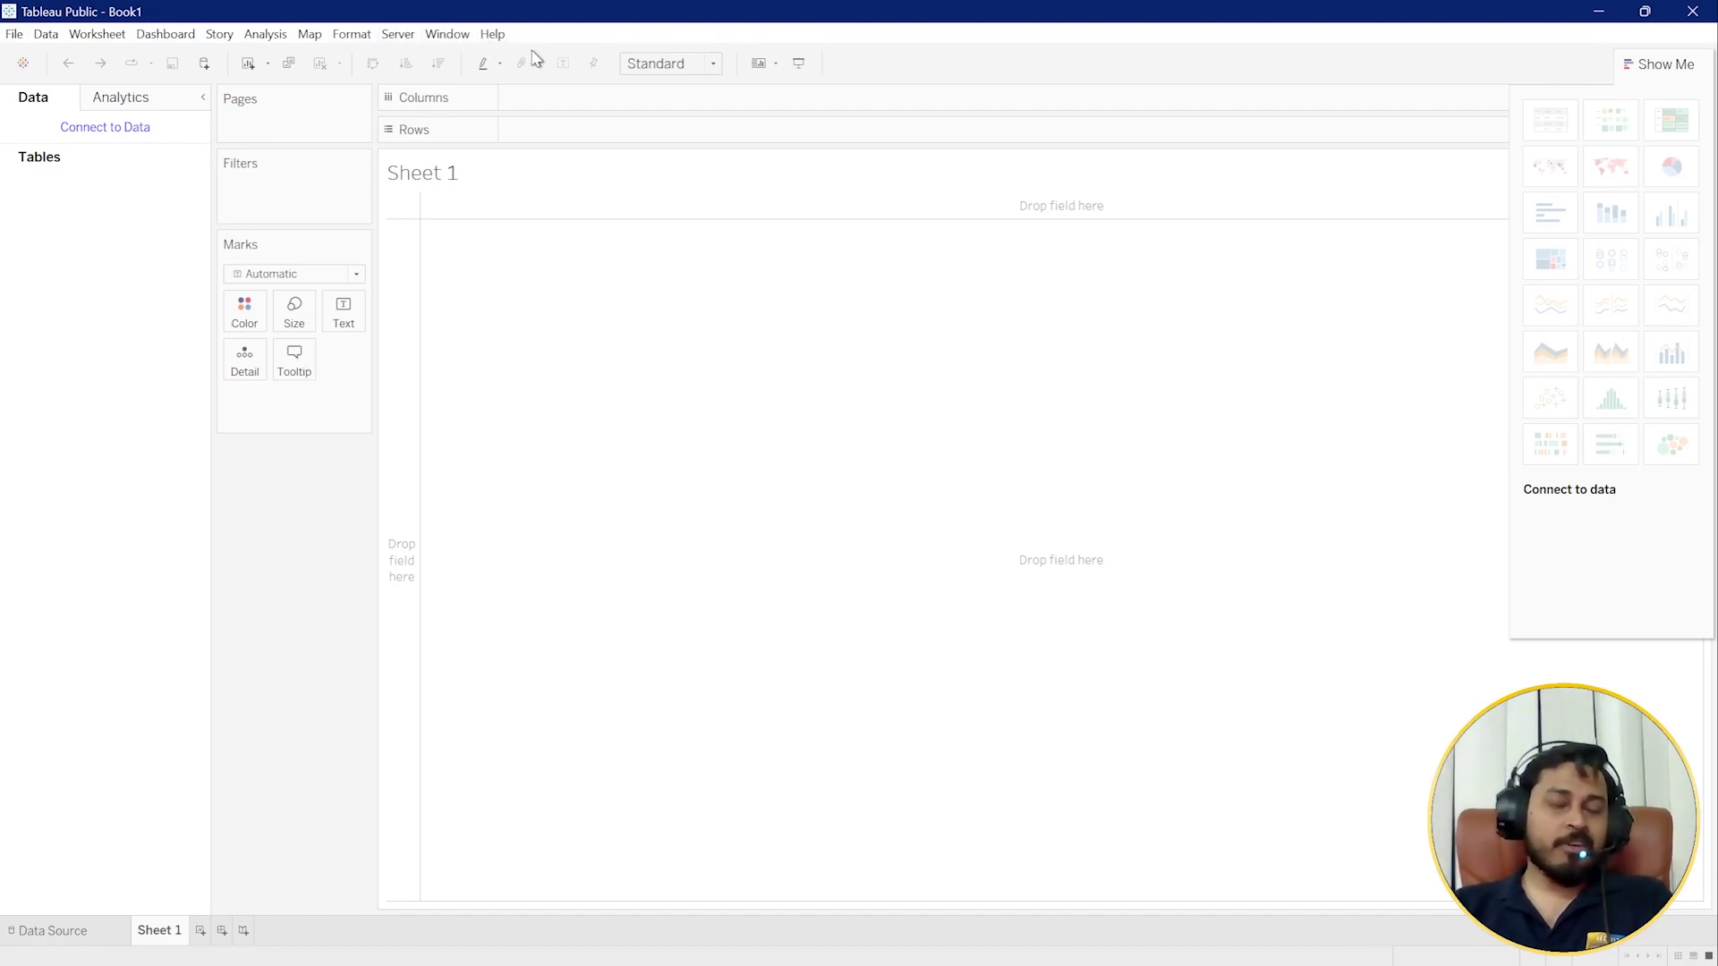
click(21, 65)
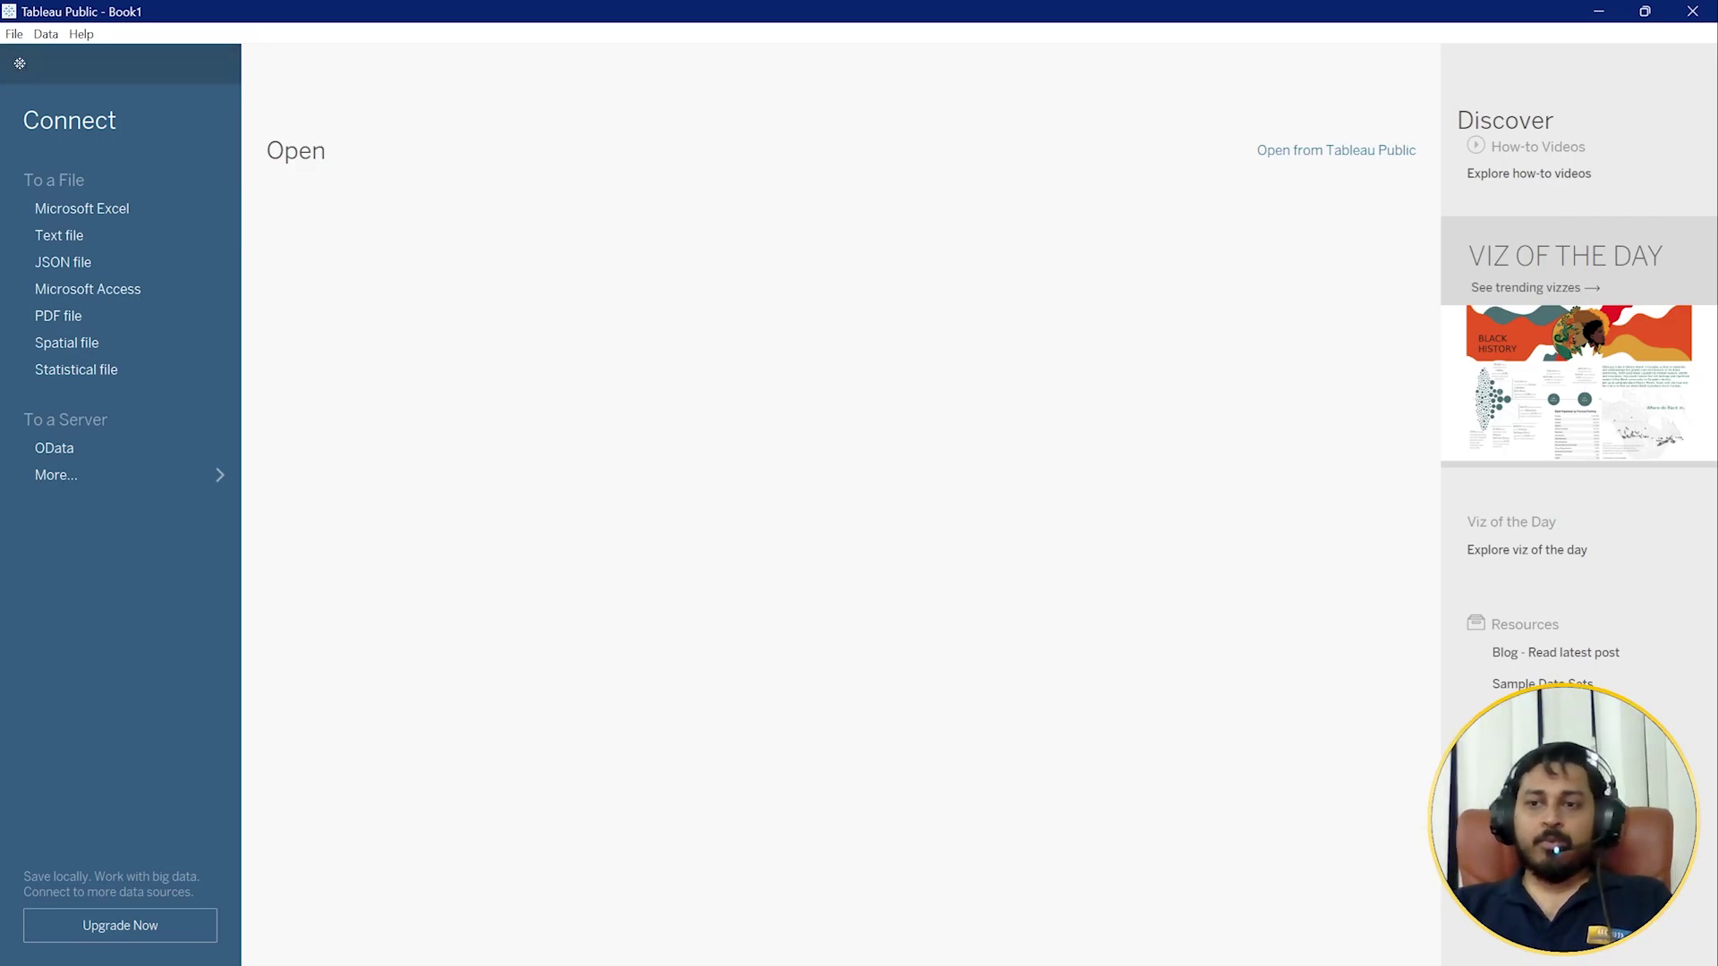
Close Tableau Public and return to the Tableau Public Discover page in Chrome.
click(1694, 12)
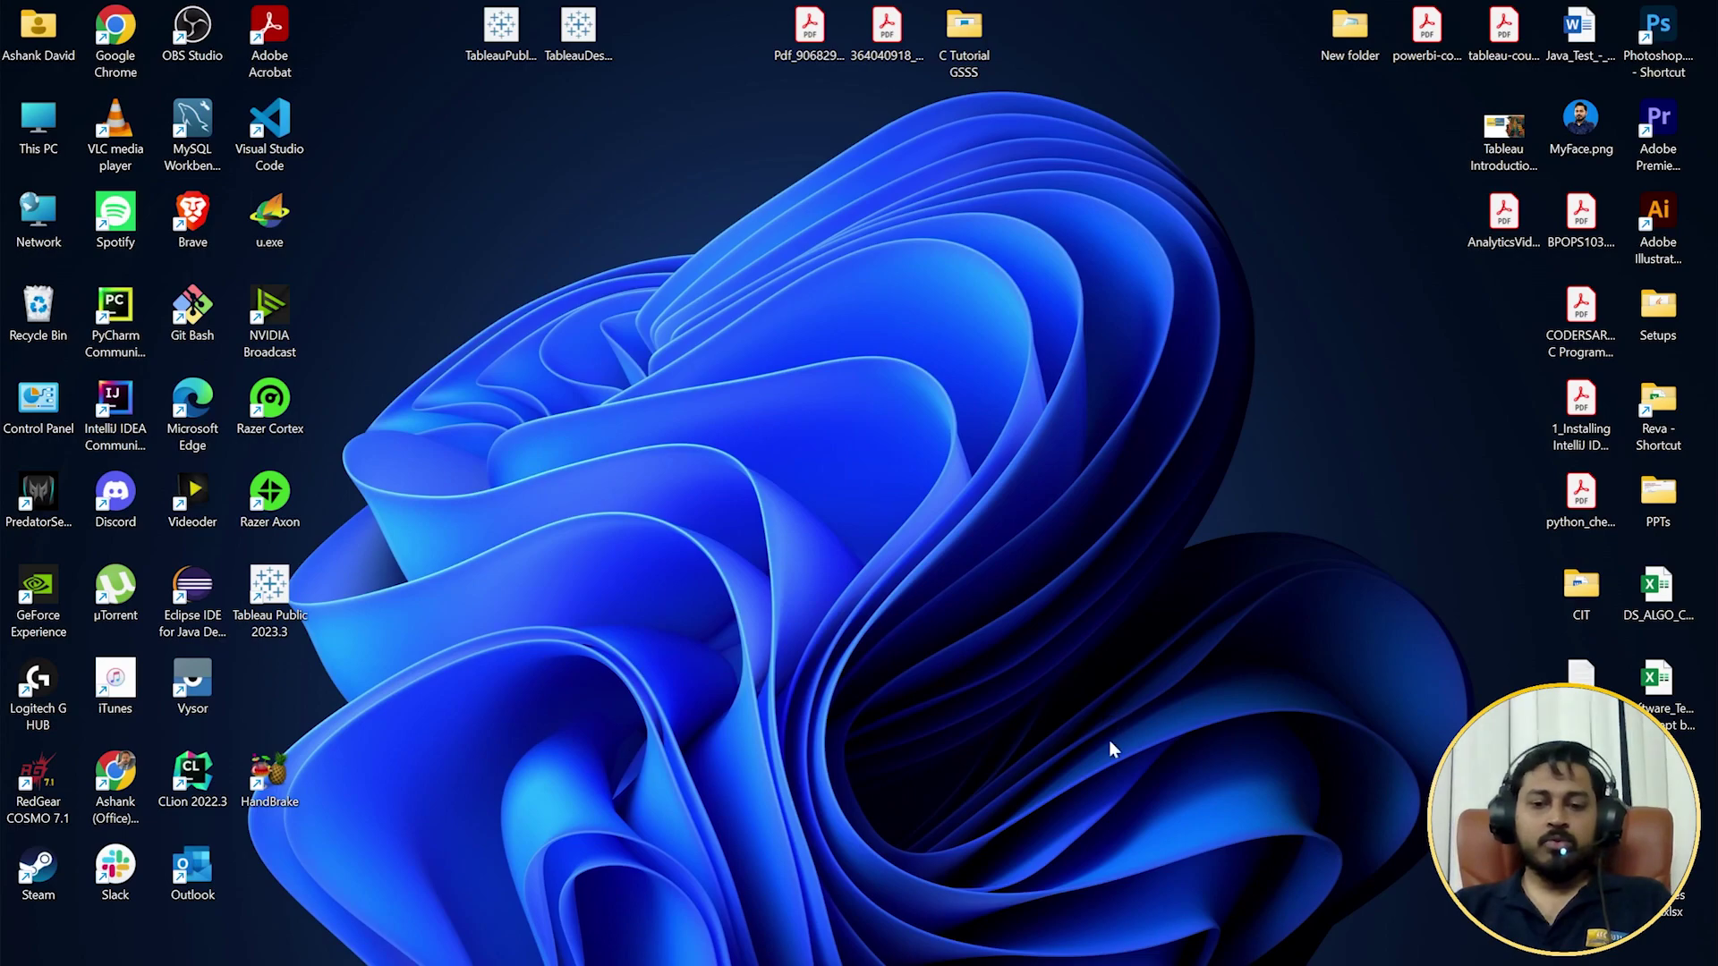
click(1030, 939)
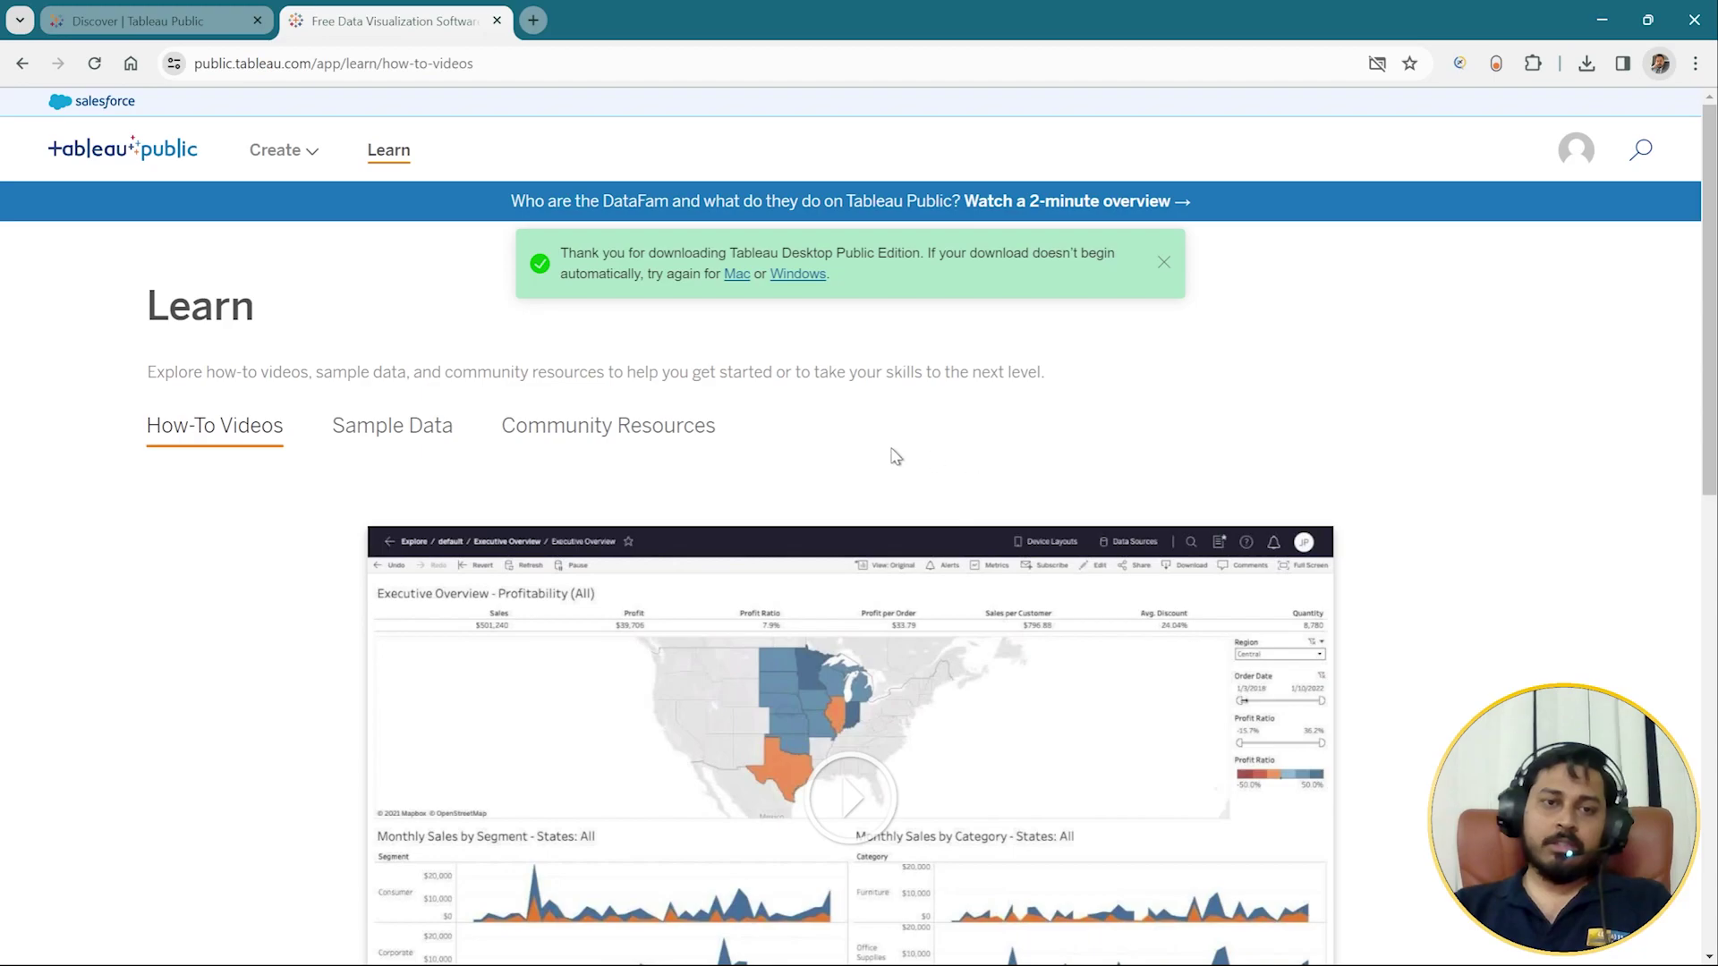
click(147, 20)
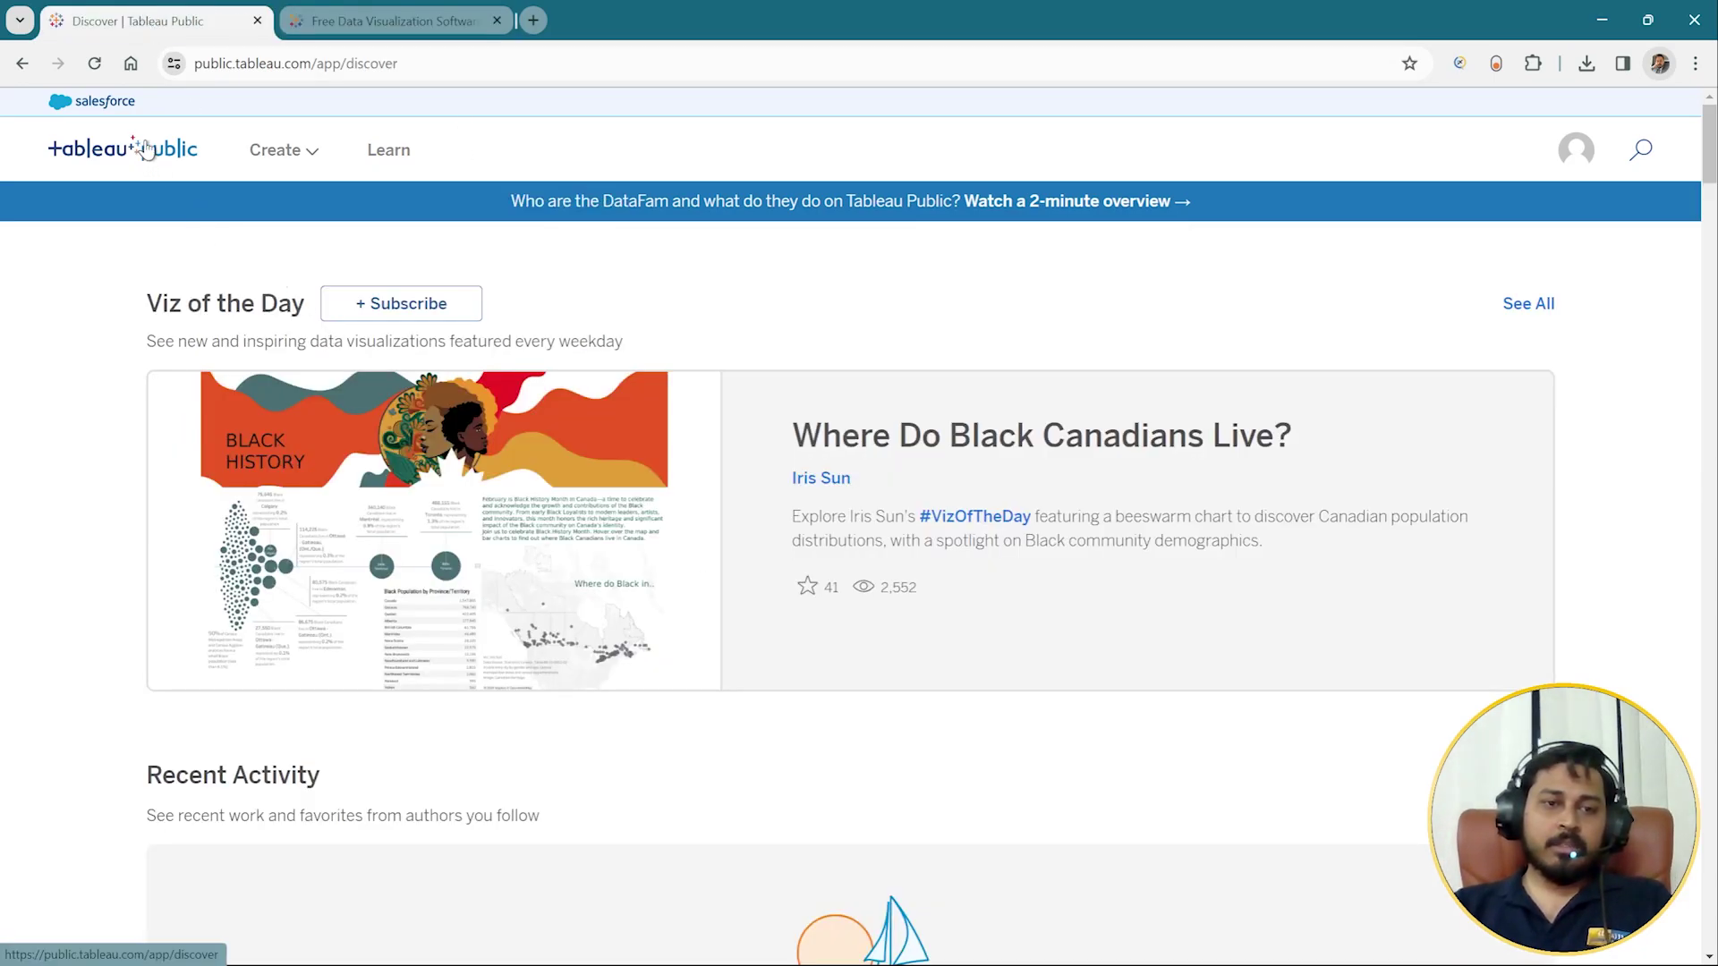
click(386, 21)
click(206, 21)
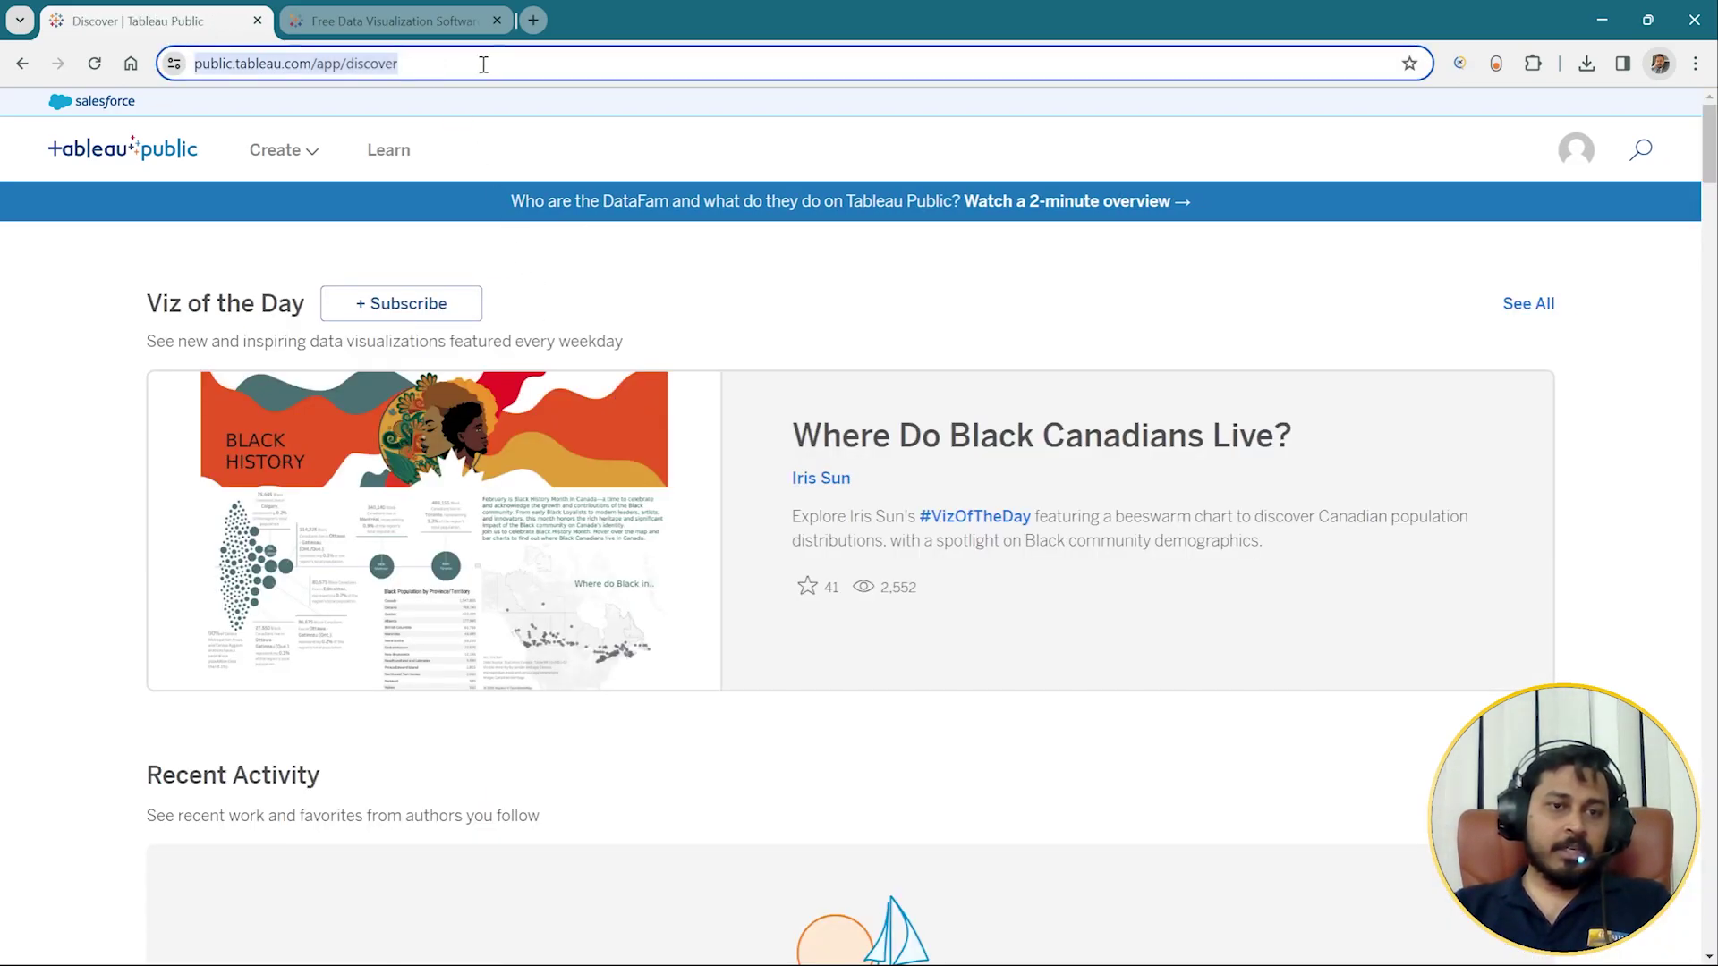
Try to load the public.tableau.com address without its /app/discover path.
drag(514, 63, 351, 70)
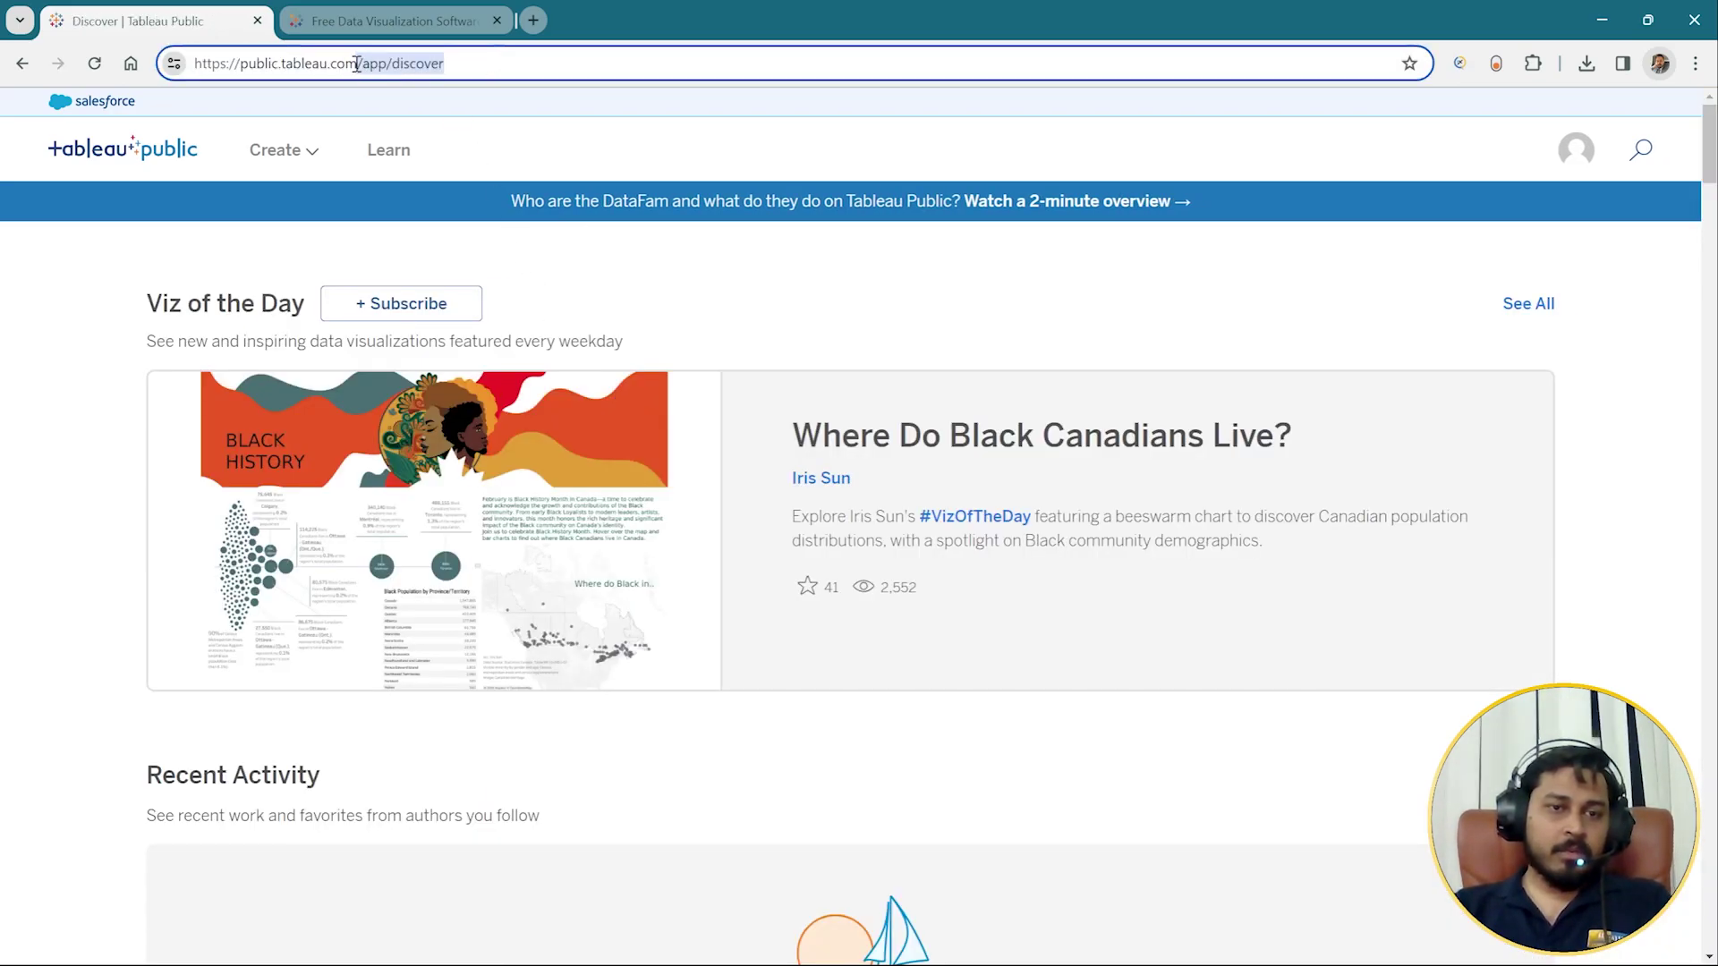
key(BackSpace)
key(Return)
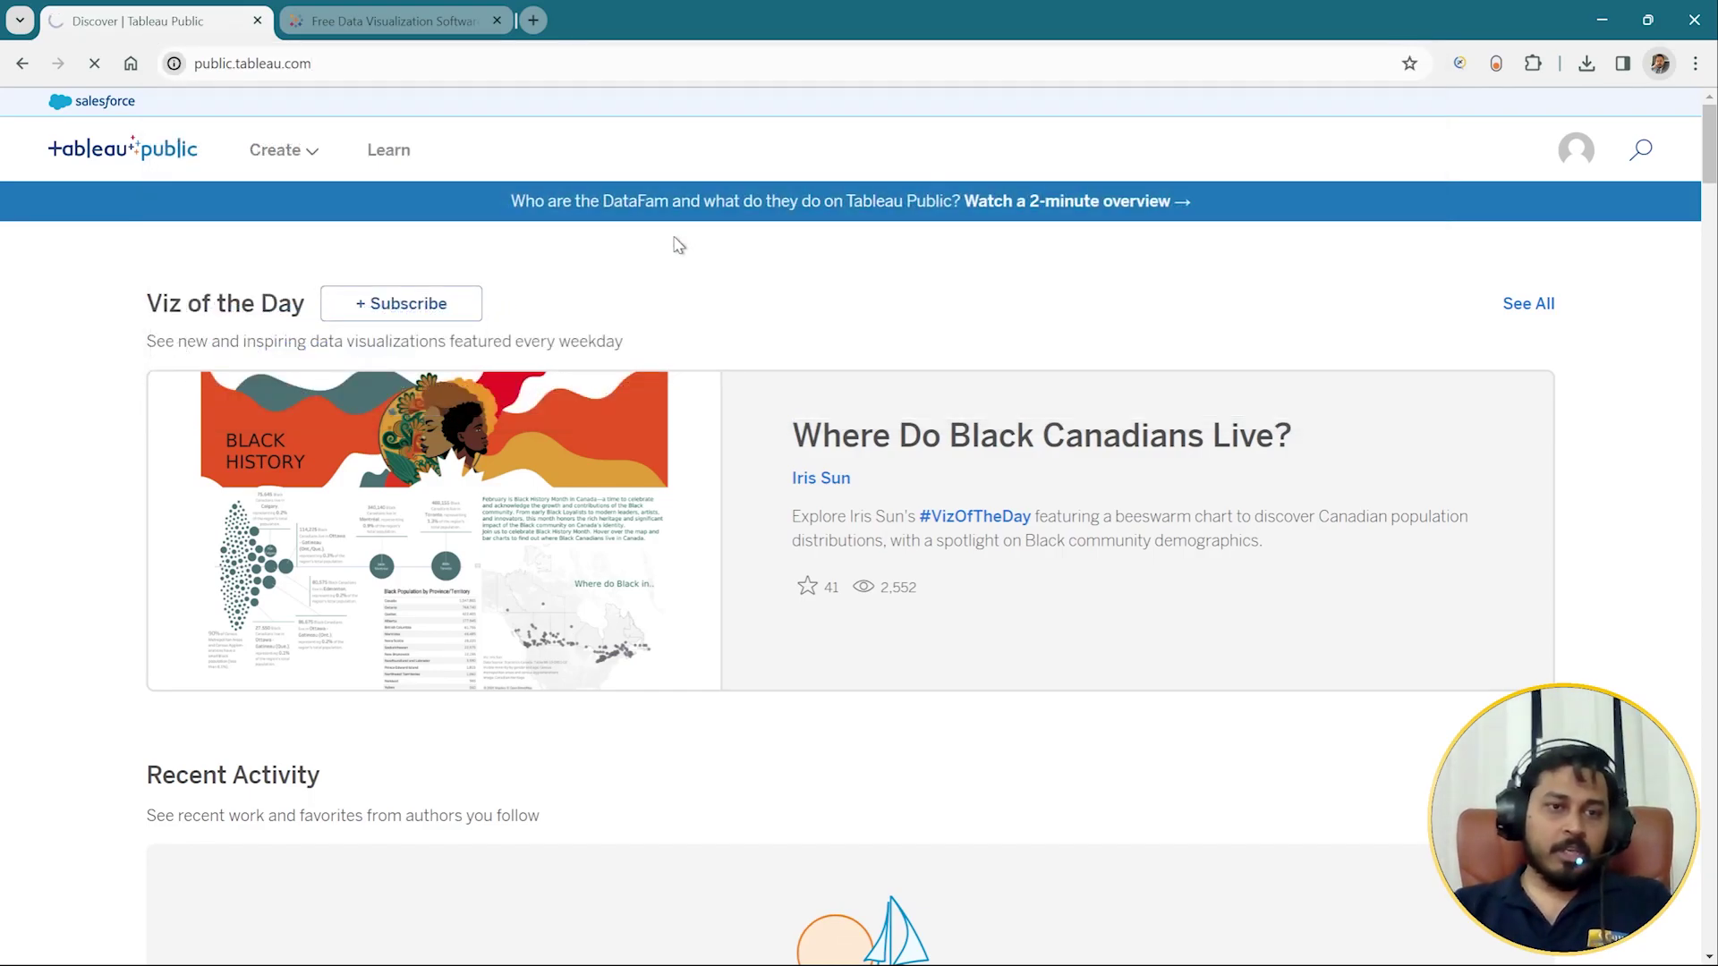
Remove the "public." subdomain from the address and load tableau.com/app/discover.
click(286, 68)
drag(286, 69, 239, 68)
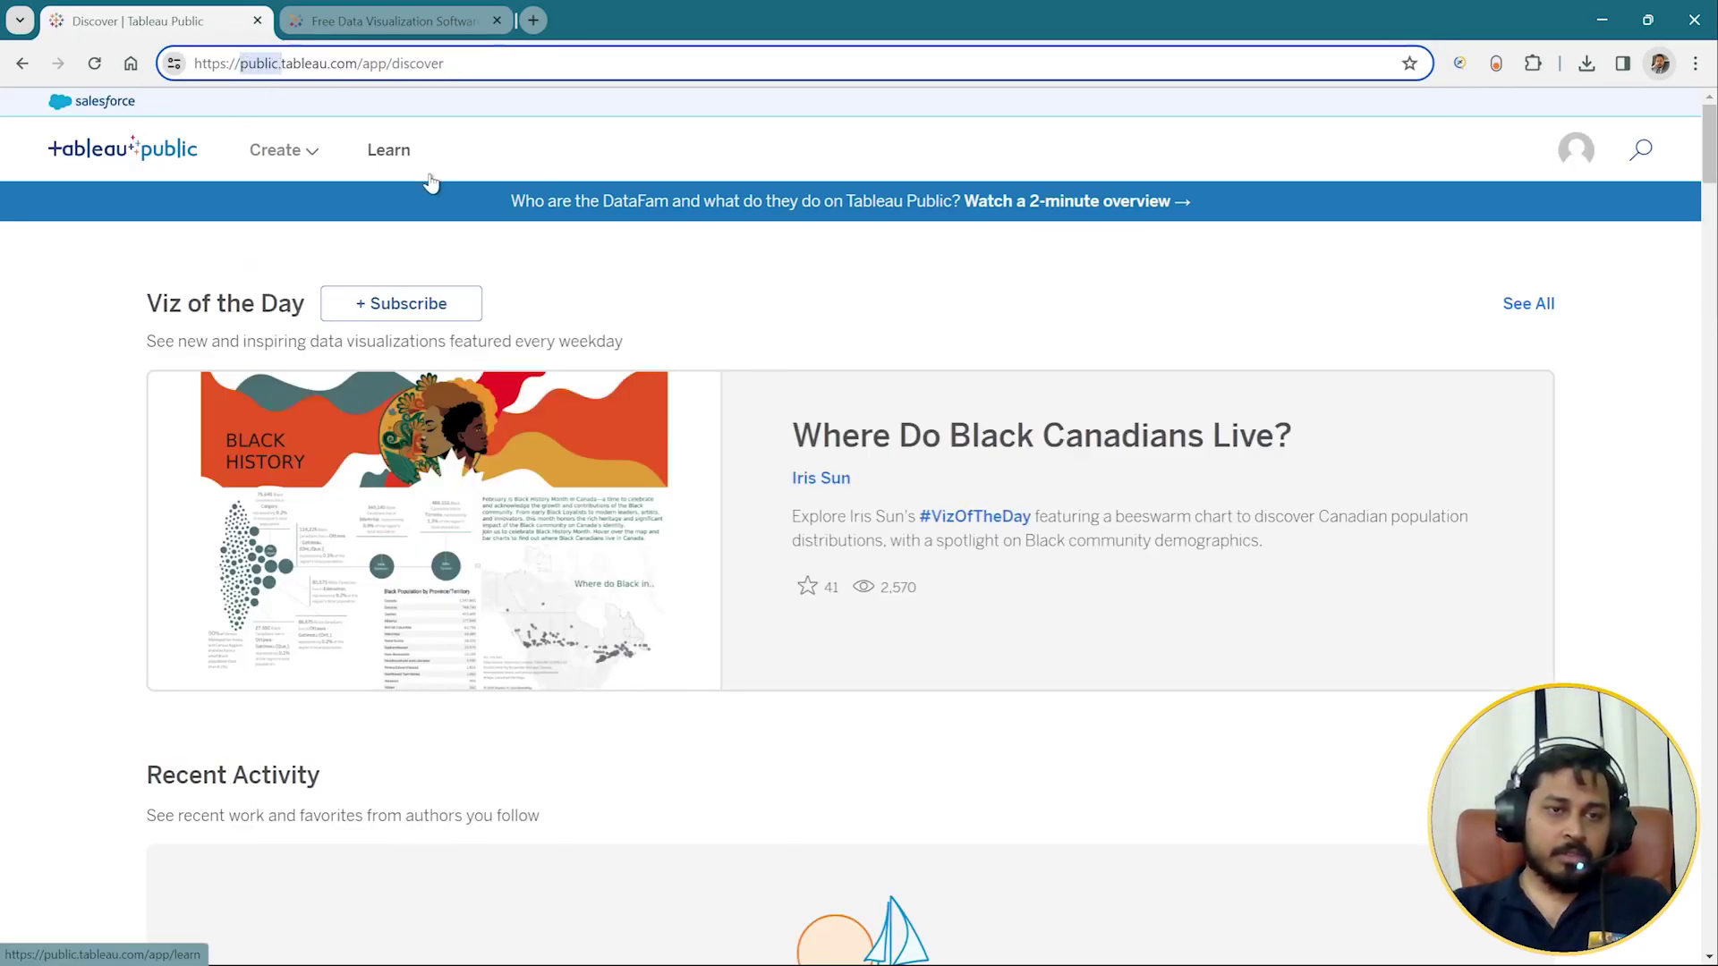
key(BackSpace)
key(Return)
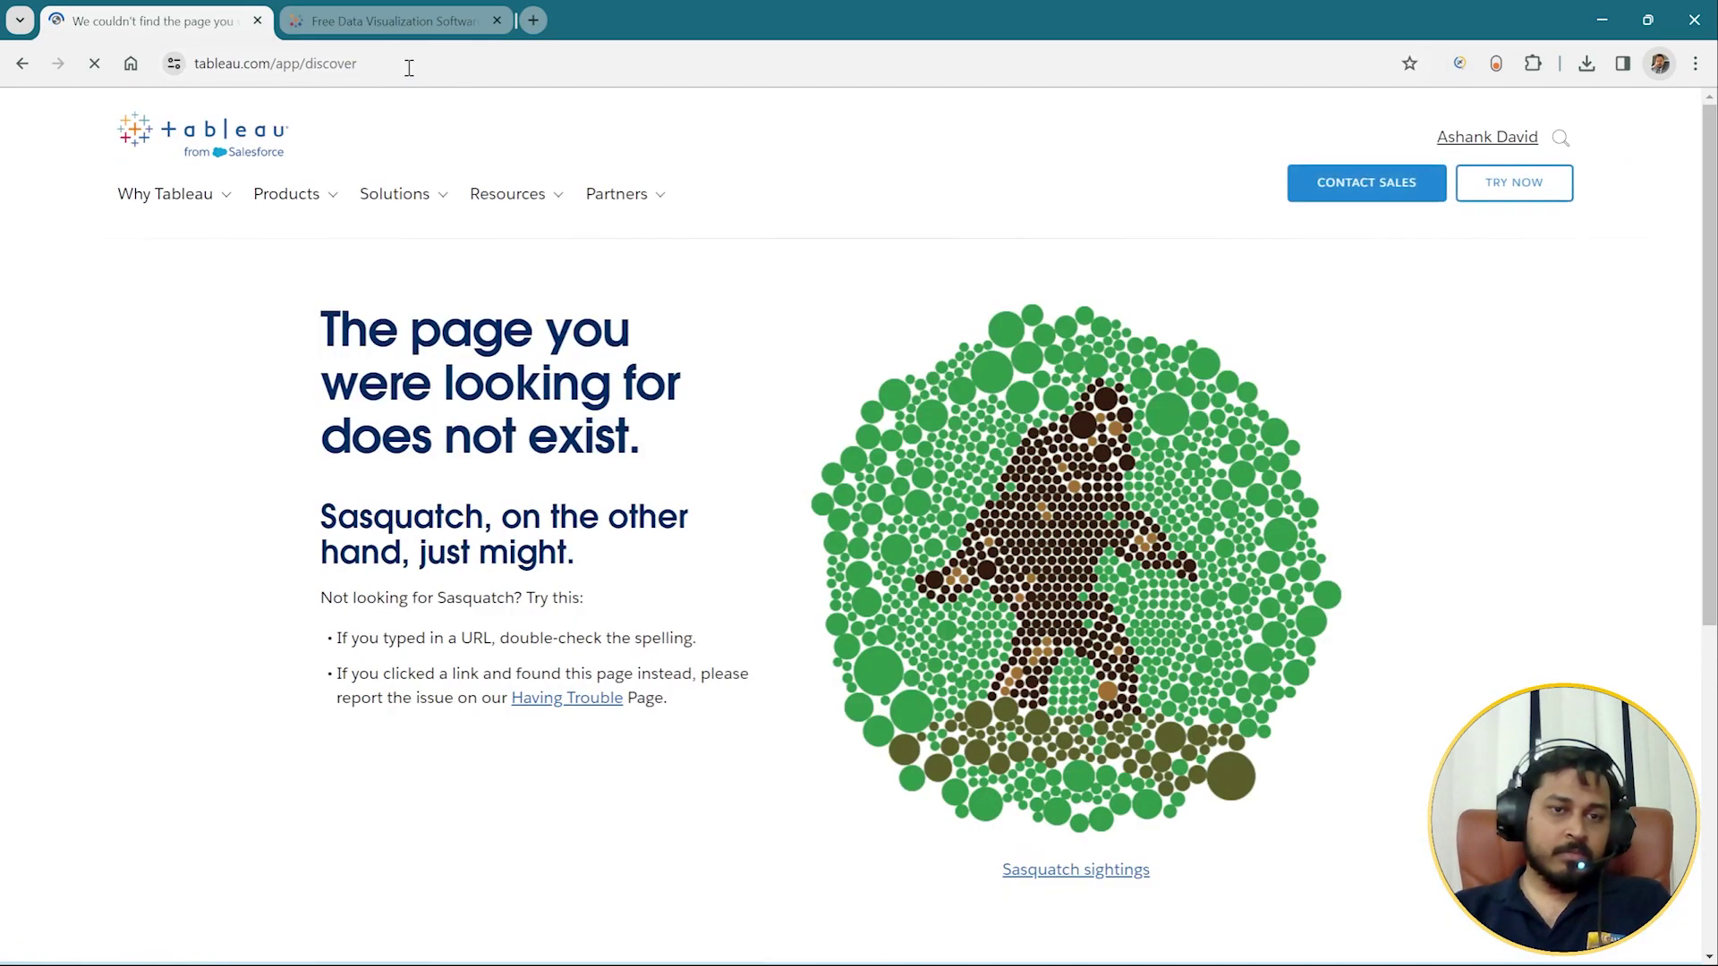
Load the tableau.com home page and open the Tableau Desktop product page.
double_click(403, 63)
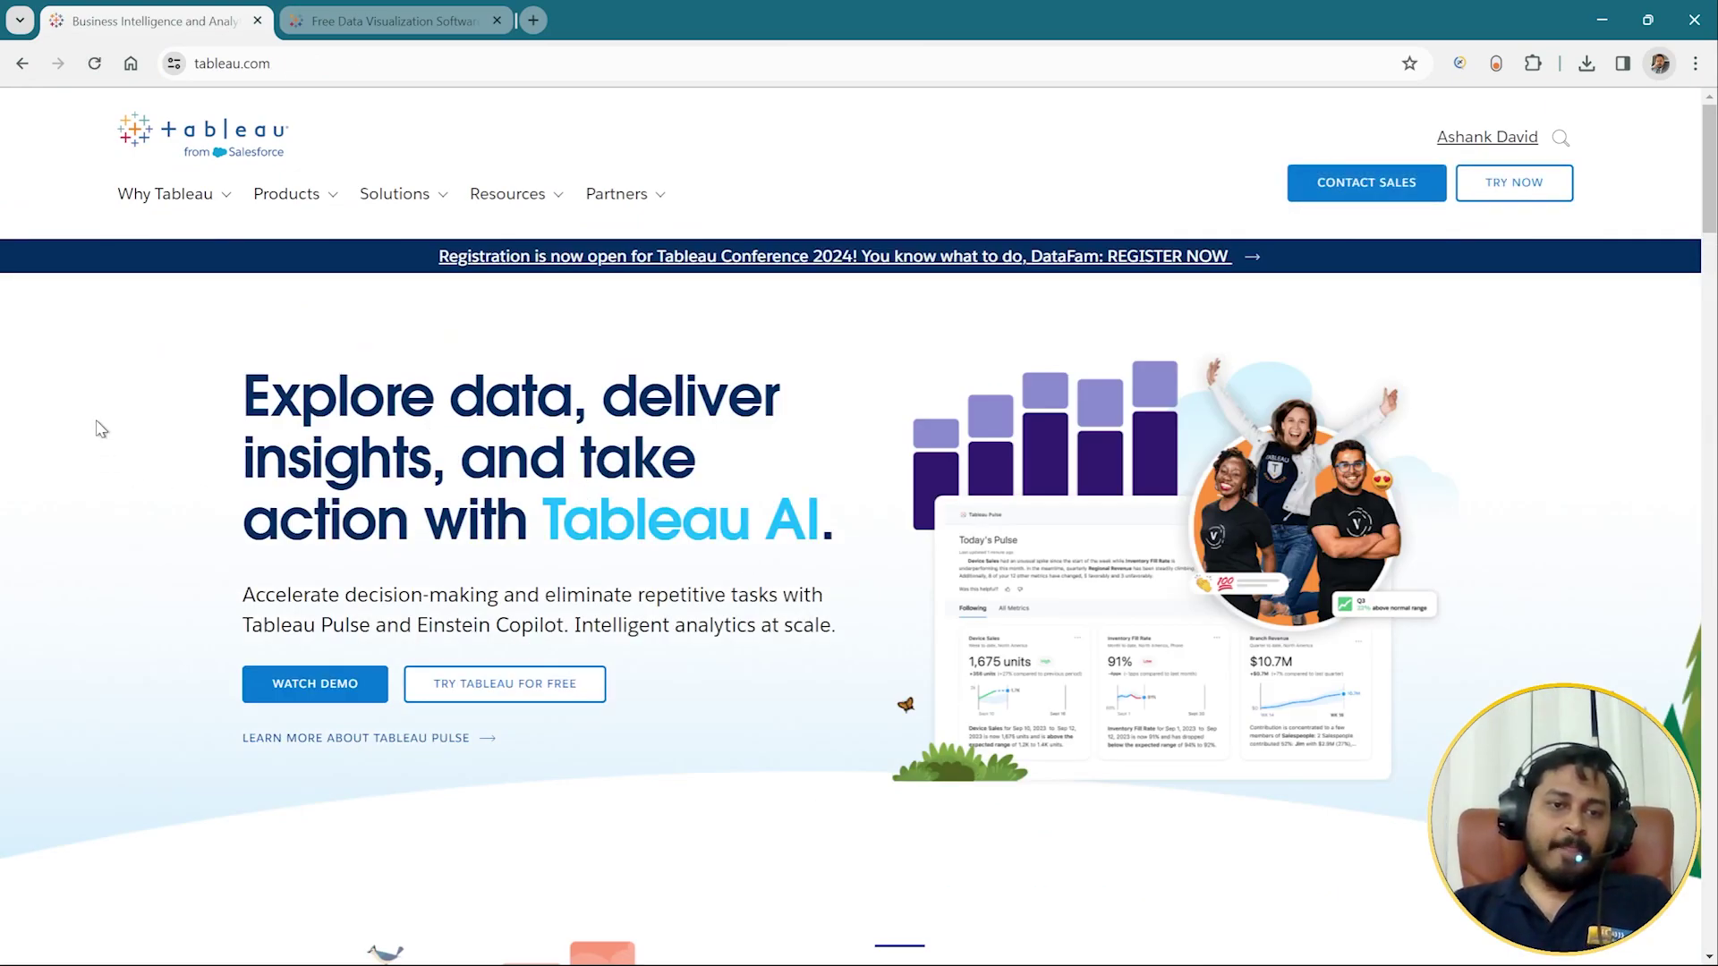
mouse_move(273, 217)
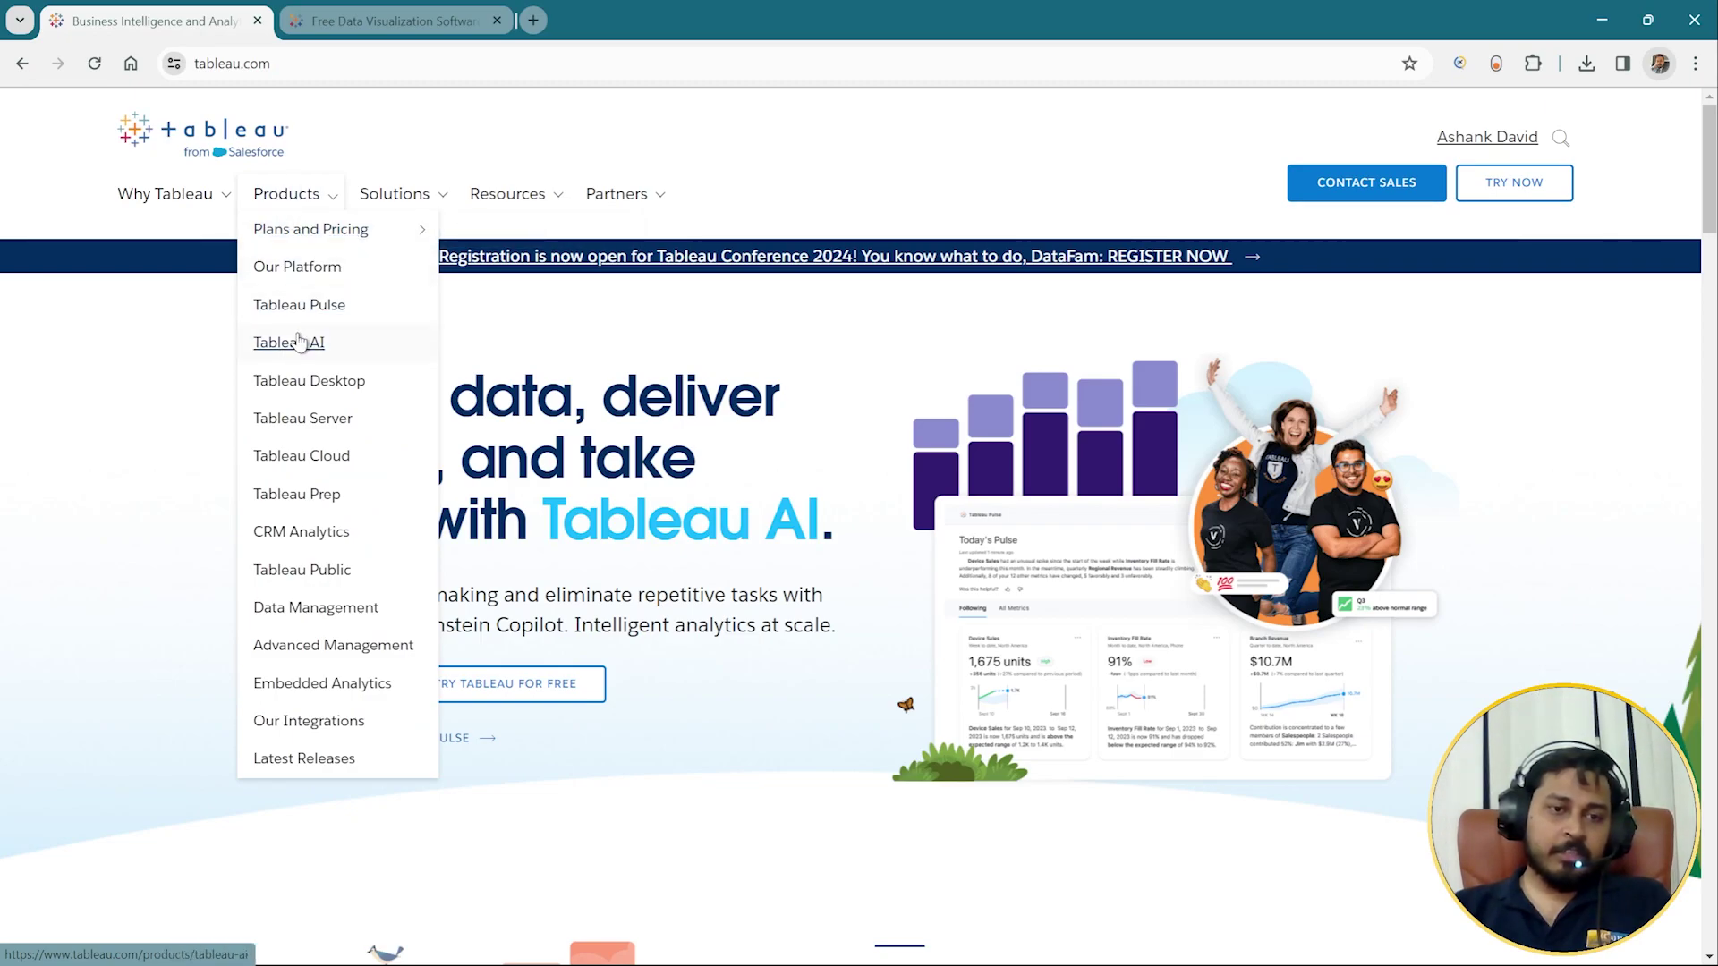
click(307, 383)
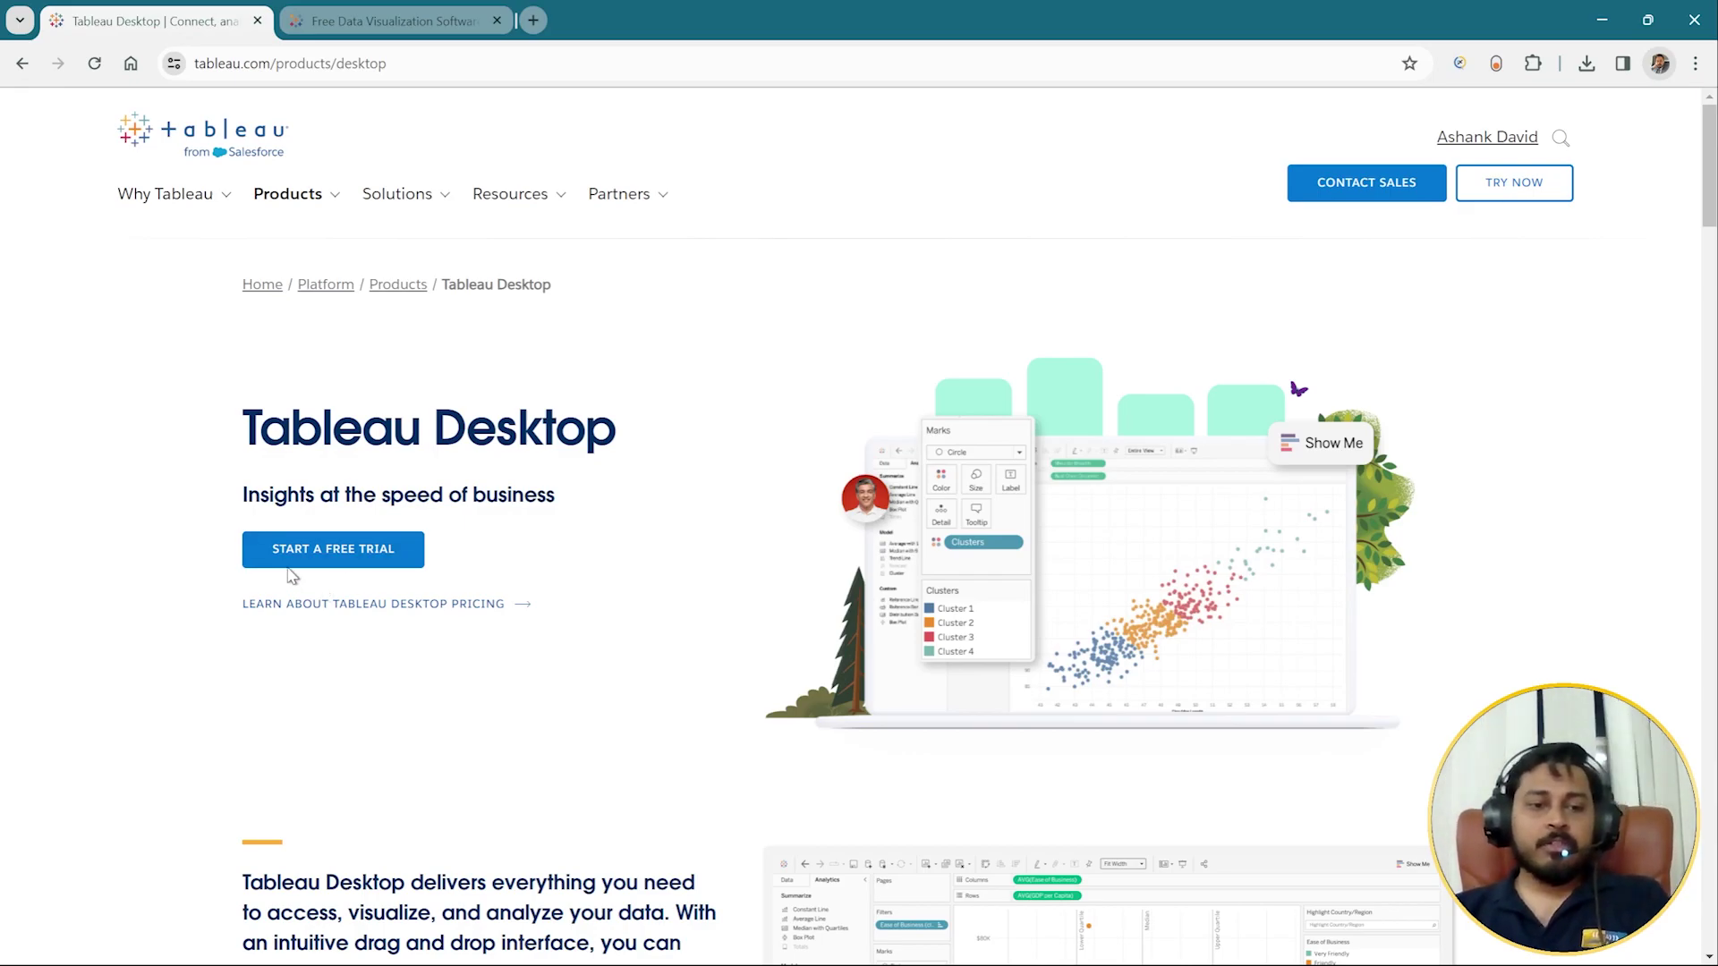
Start downloading the Tableau Desktop free trial installer to the Desktop folder, and cancel that download.
click(324, 552)
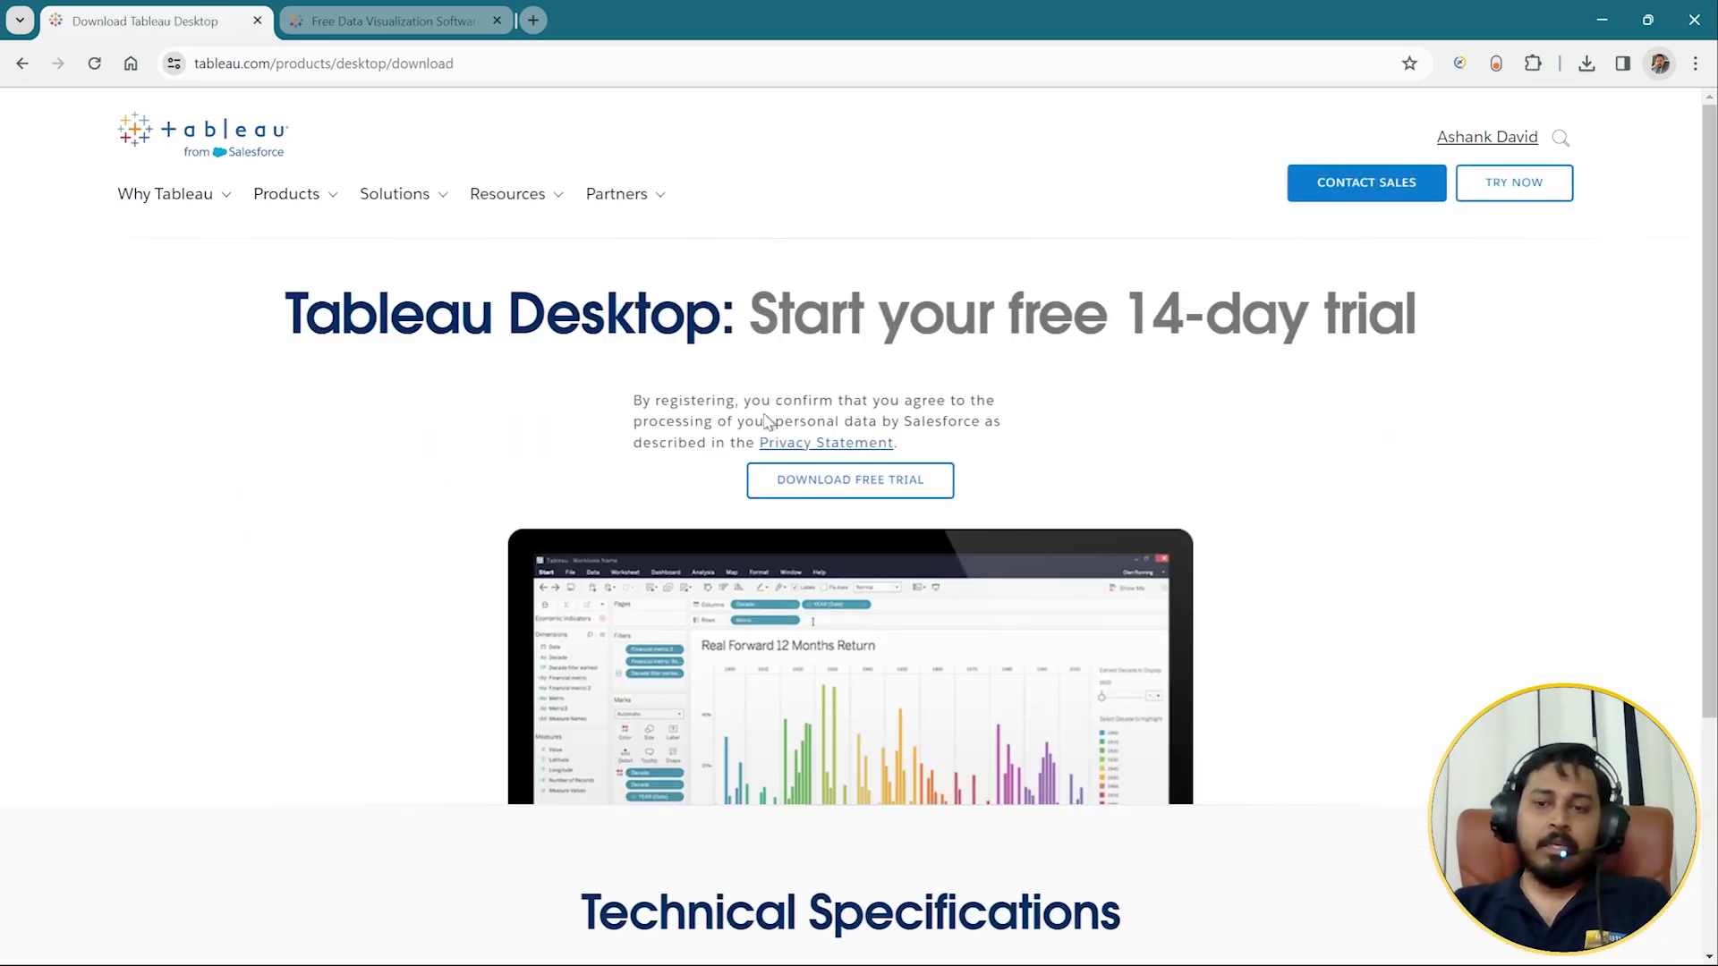
click(879, 491)
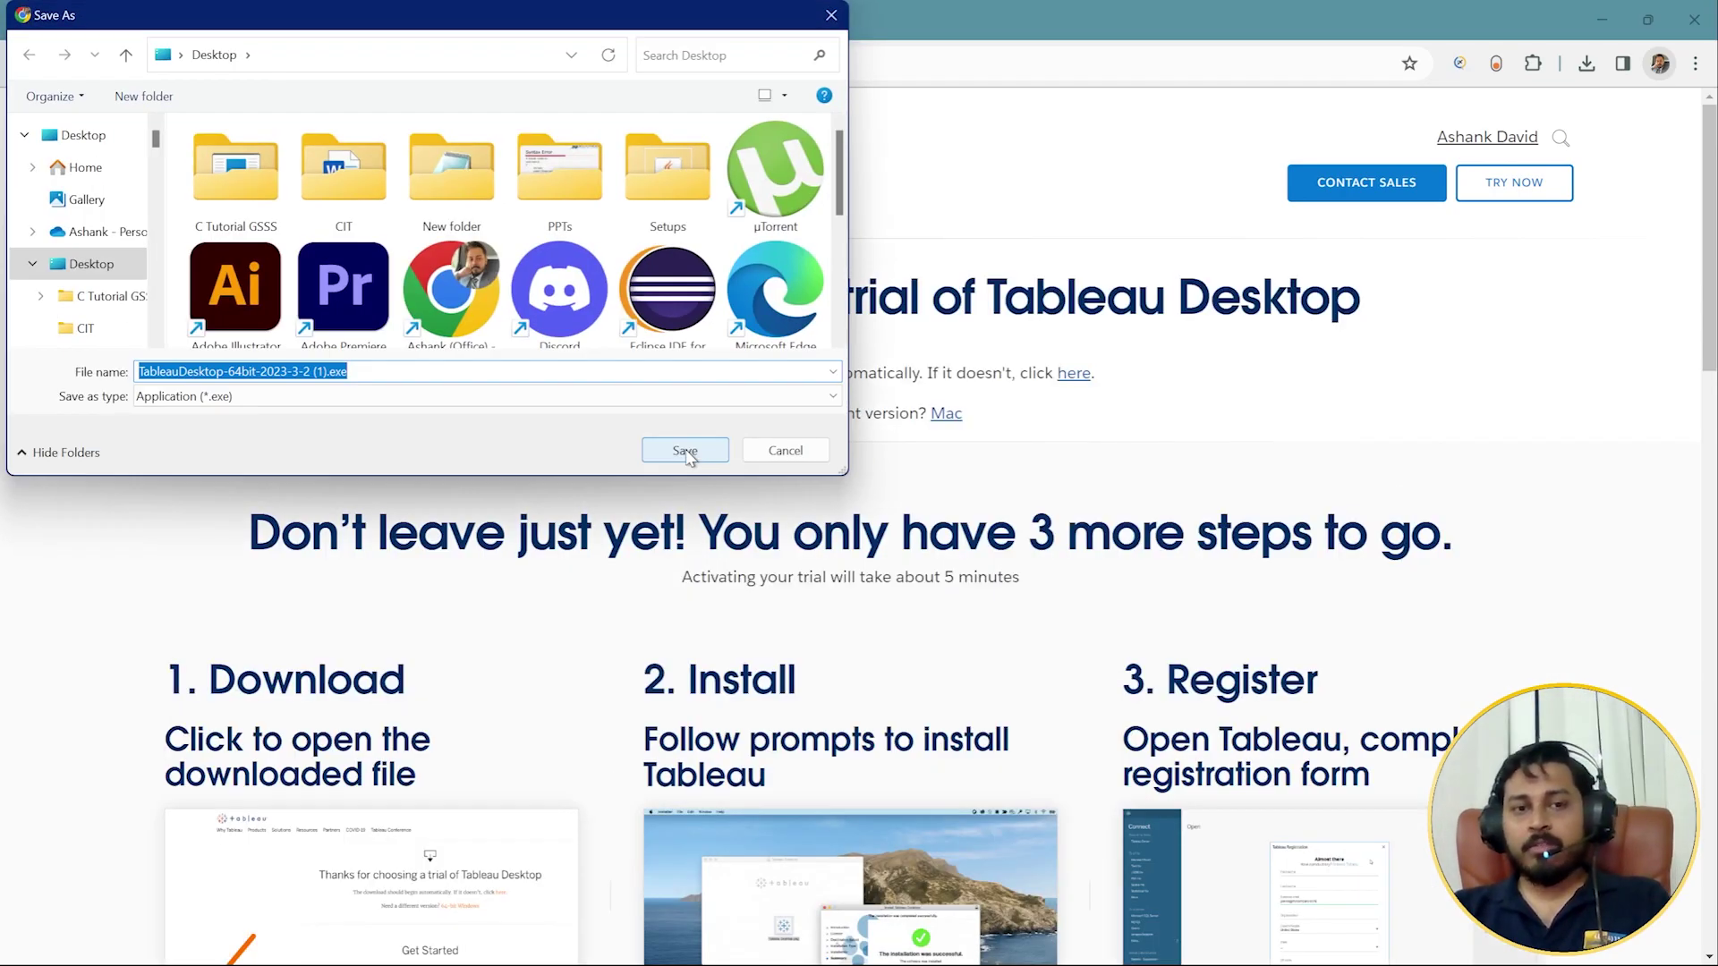
click(686, 452)
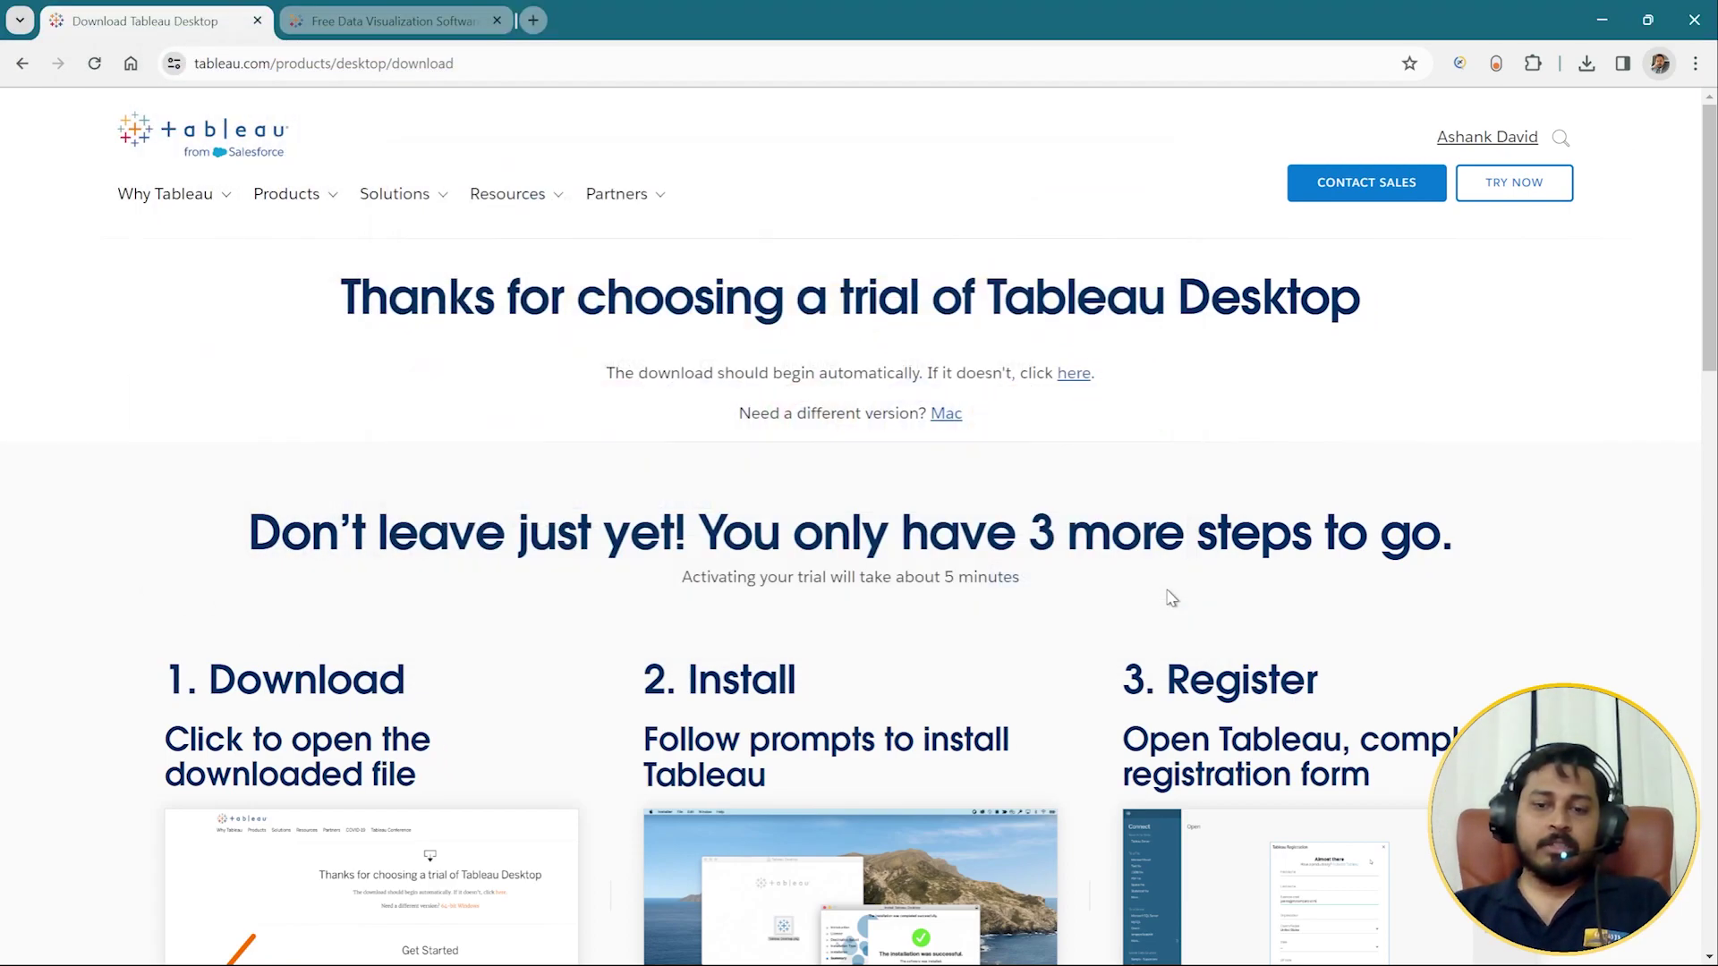
click(1587, 62)
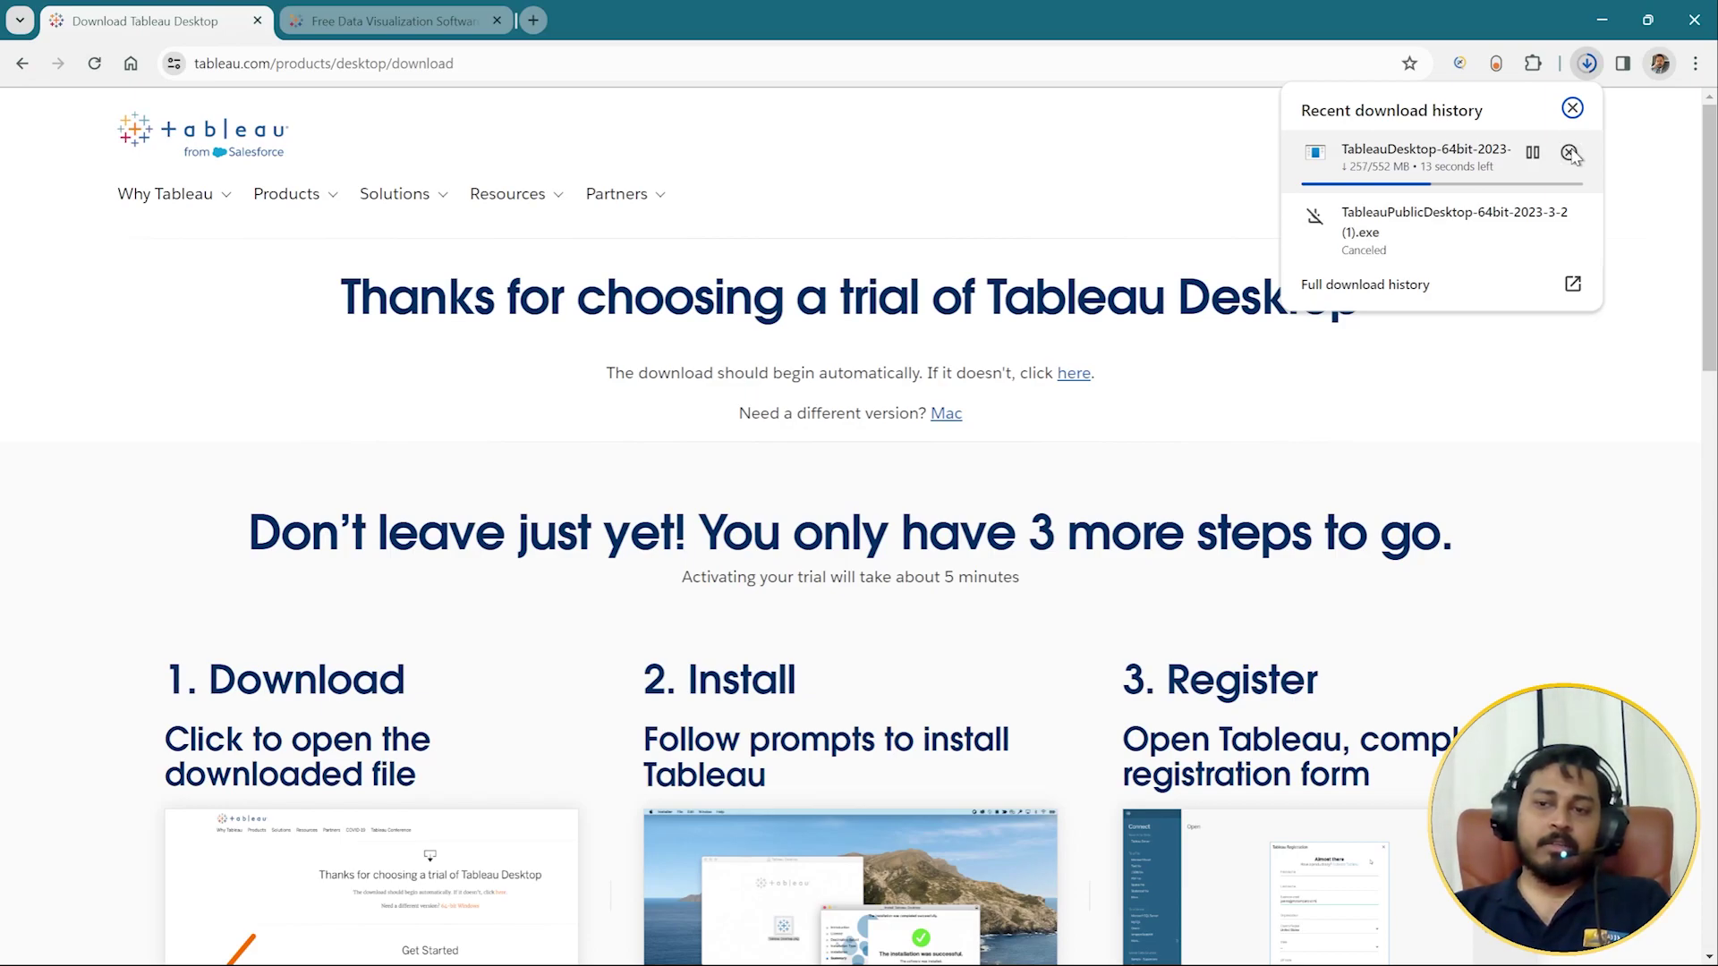
click(1571, 153)
Install Tableau Desktop from TableauDesktop-64bit-2023-3-2.exe on the desktop, accepting the license terms and opting out of usage data, and continue the trial.
click(1602, 20)
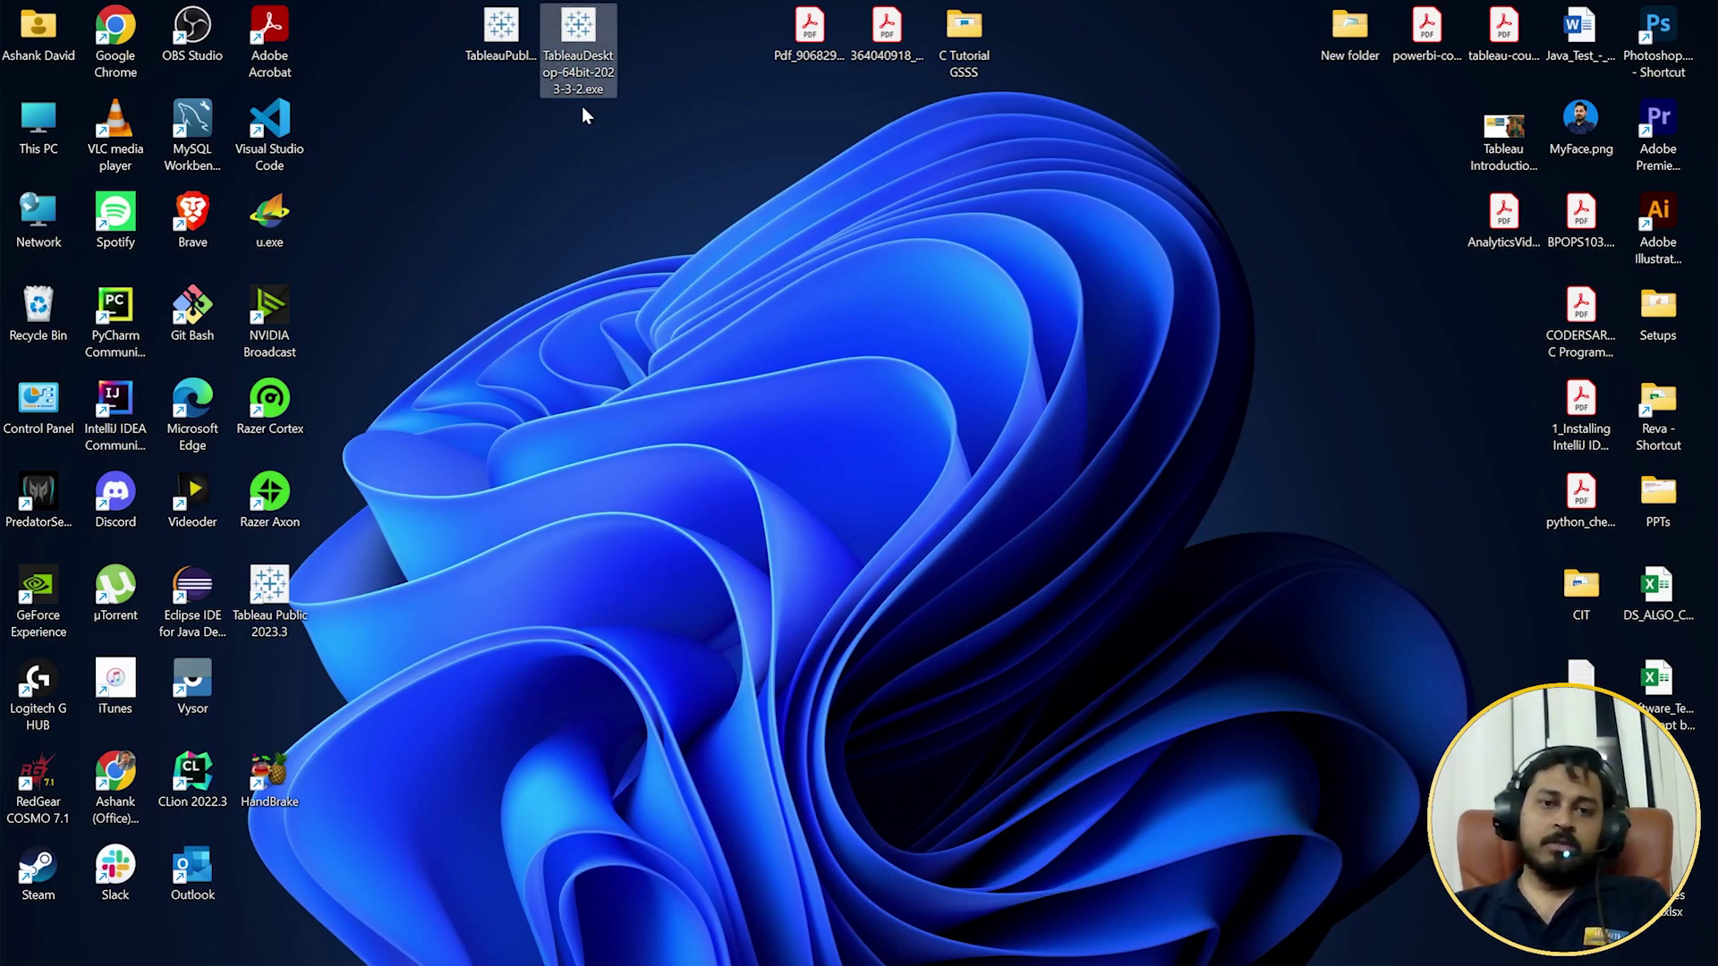
double_click(578, 43)
click(773, 484)
click(775, 655)
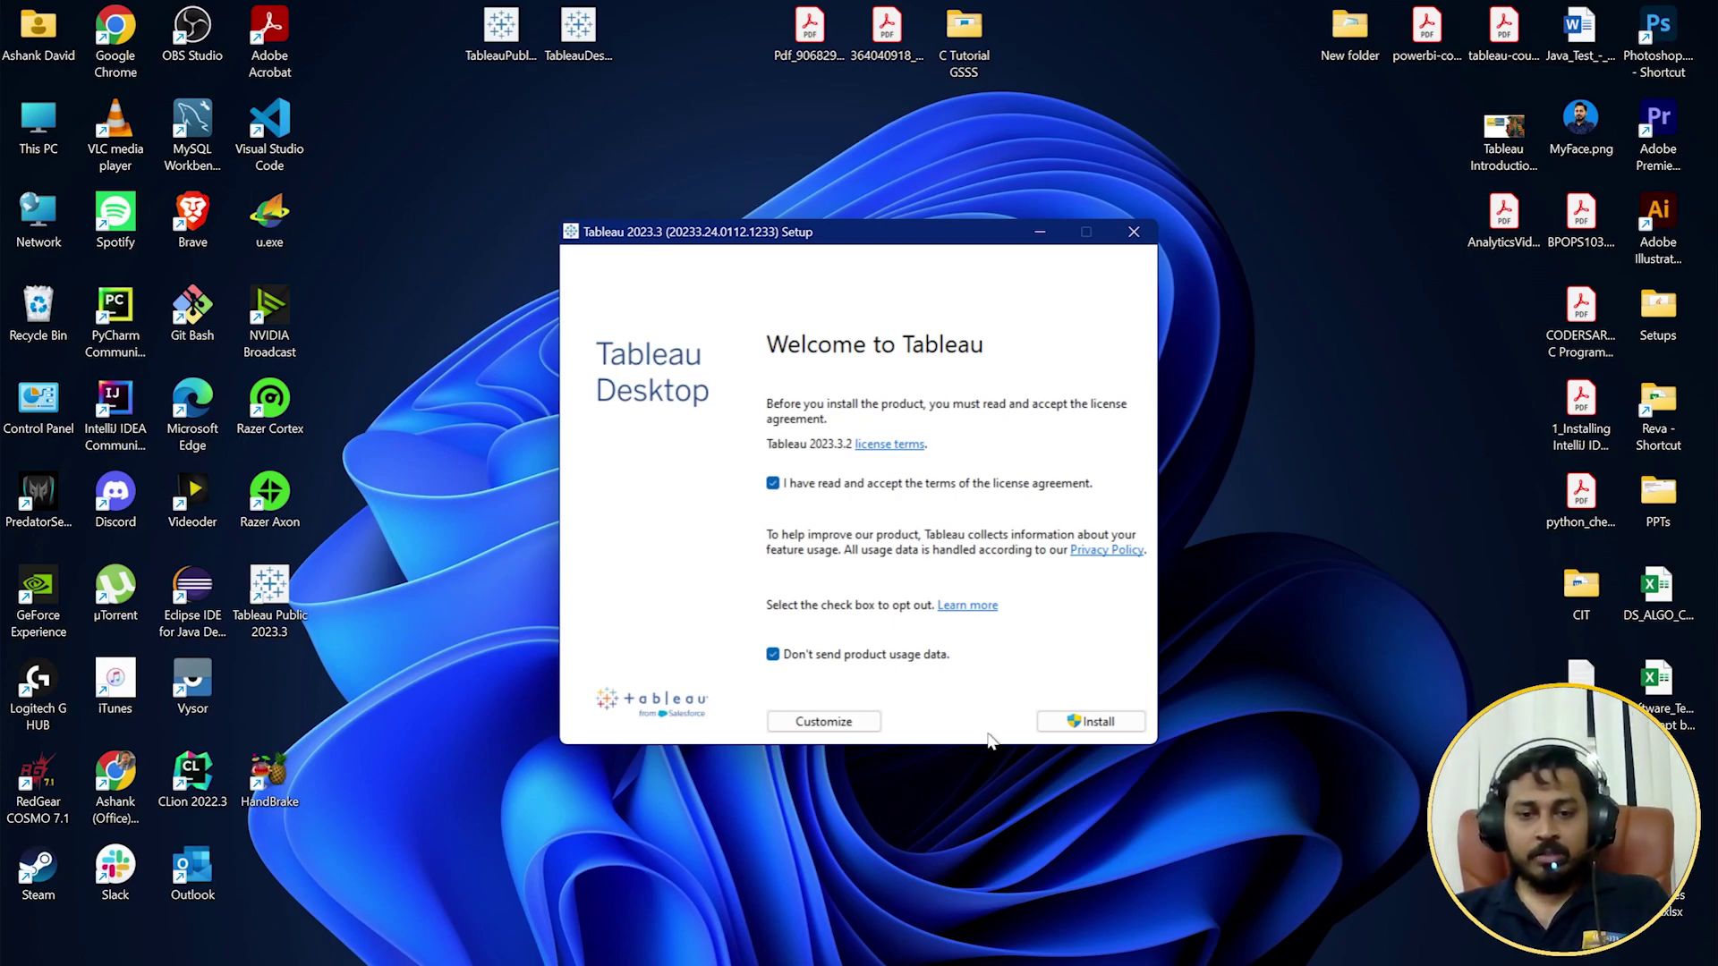
click(1091, 721)
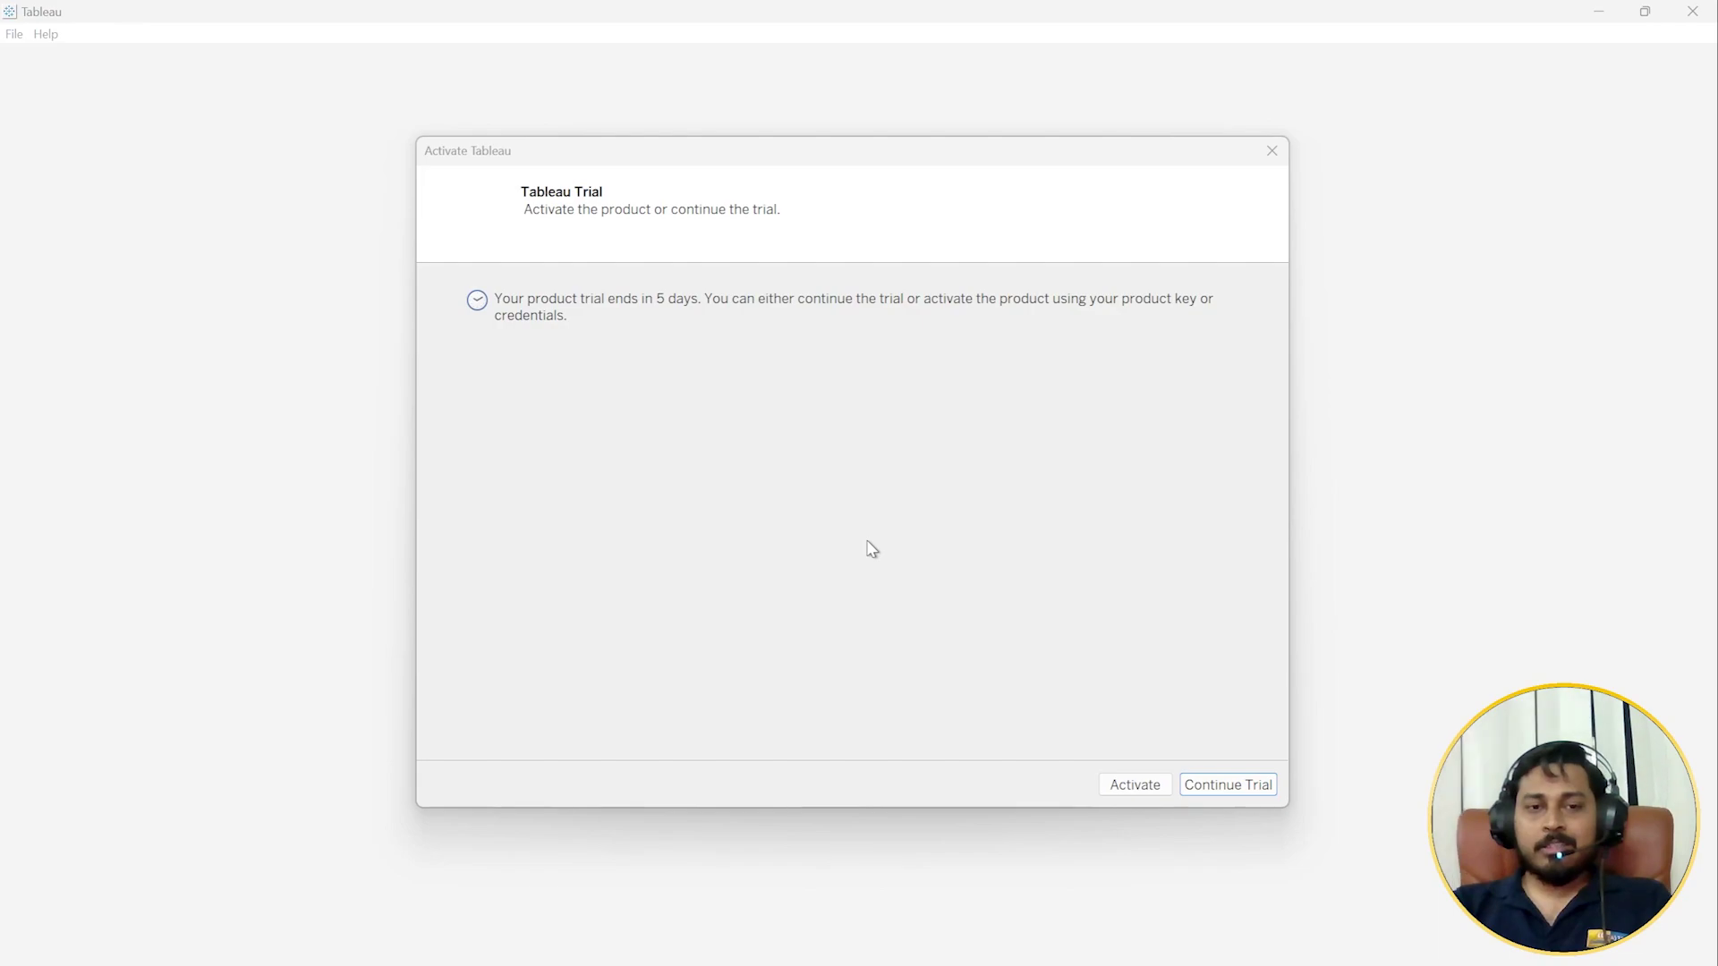
click(1247, 793)
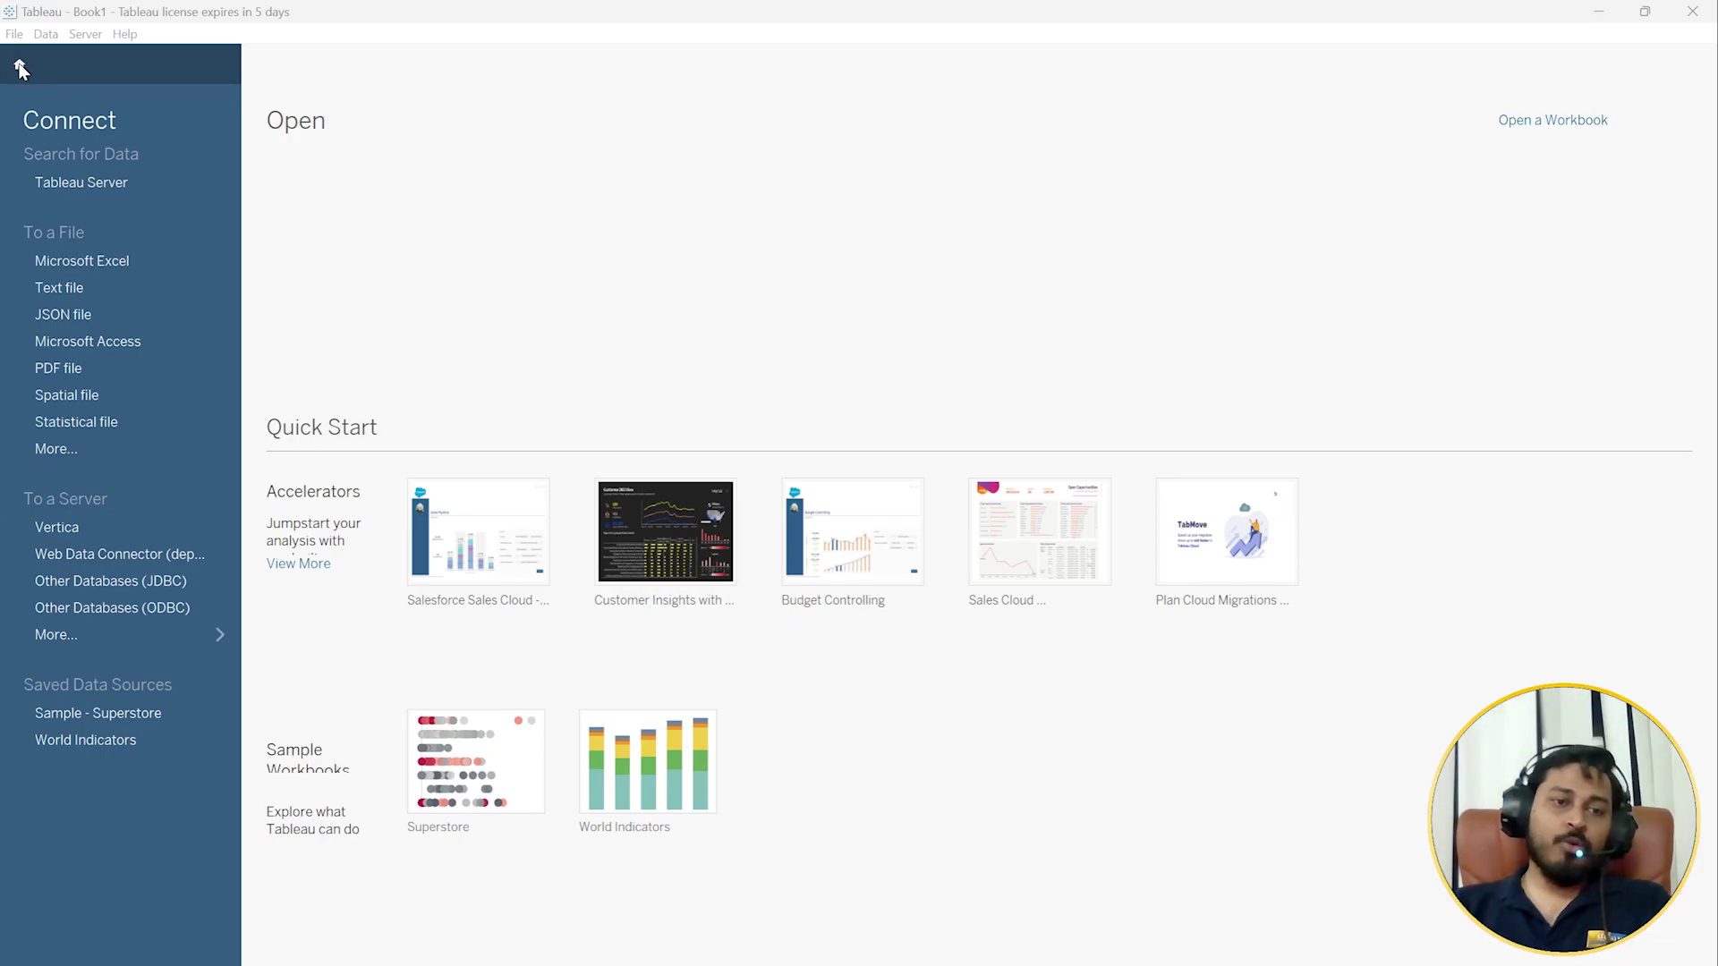
Examine the blank Sheet 1 workspace and the full list of server connectors, returning to the start page.
click(21, 68)
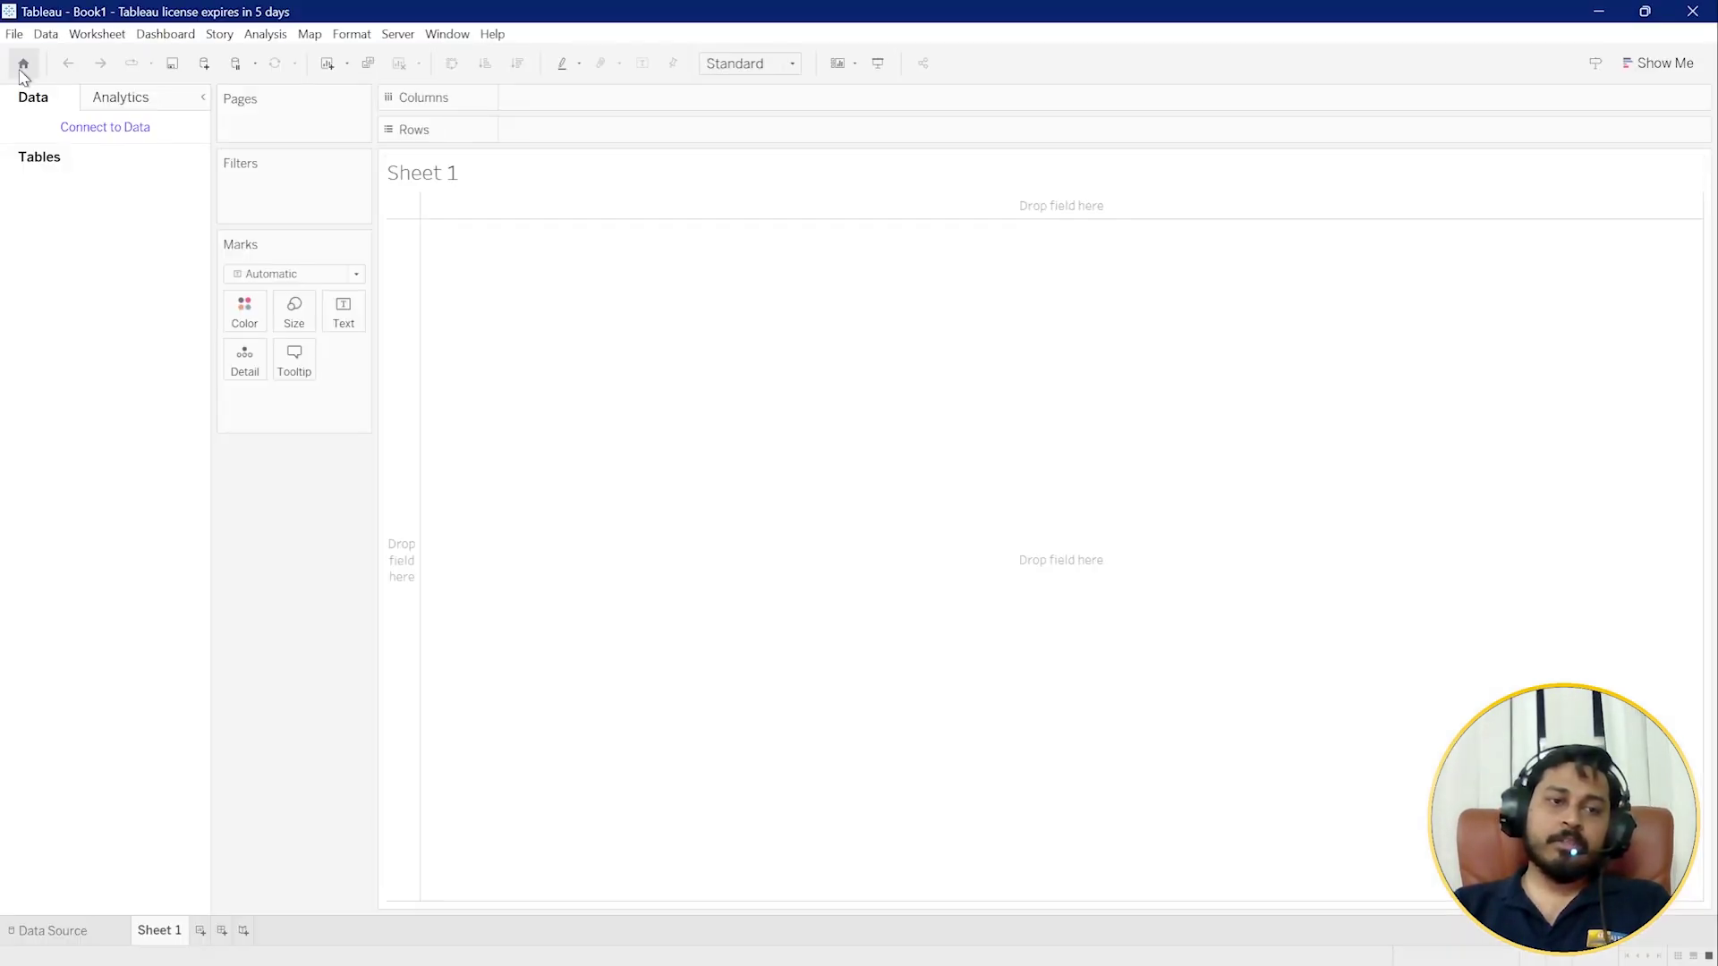
click(21, 68)
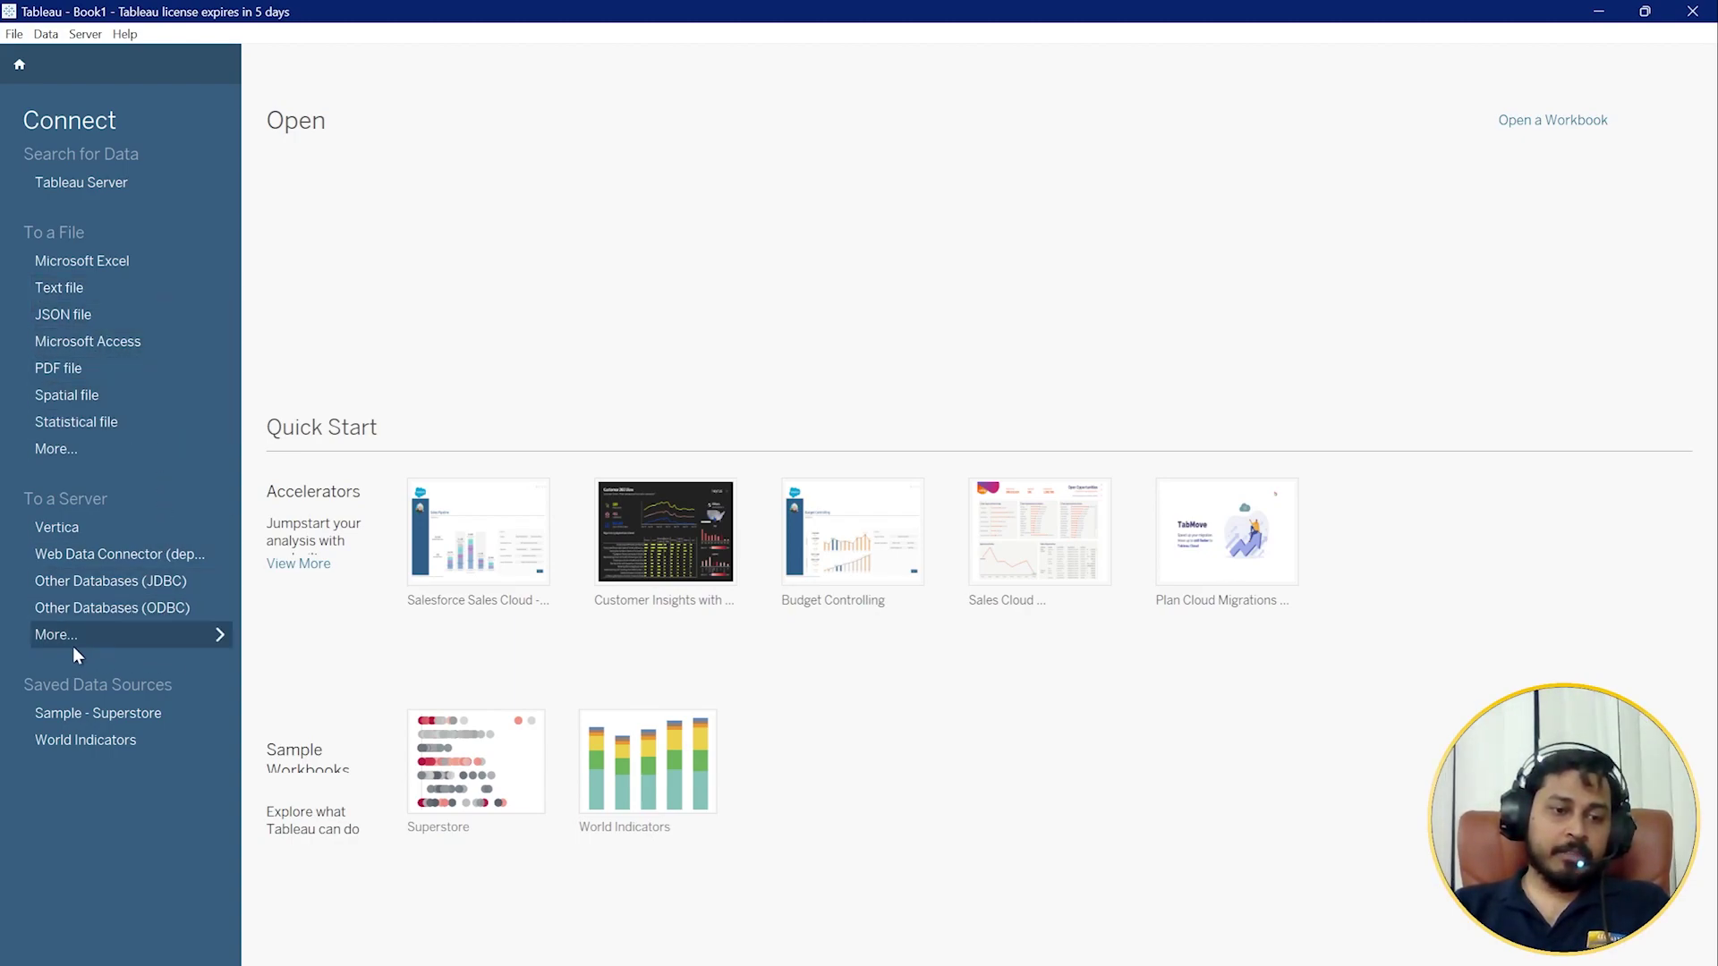
click(143, 641)
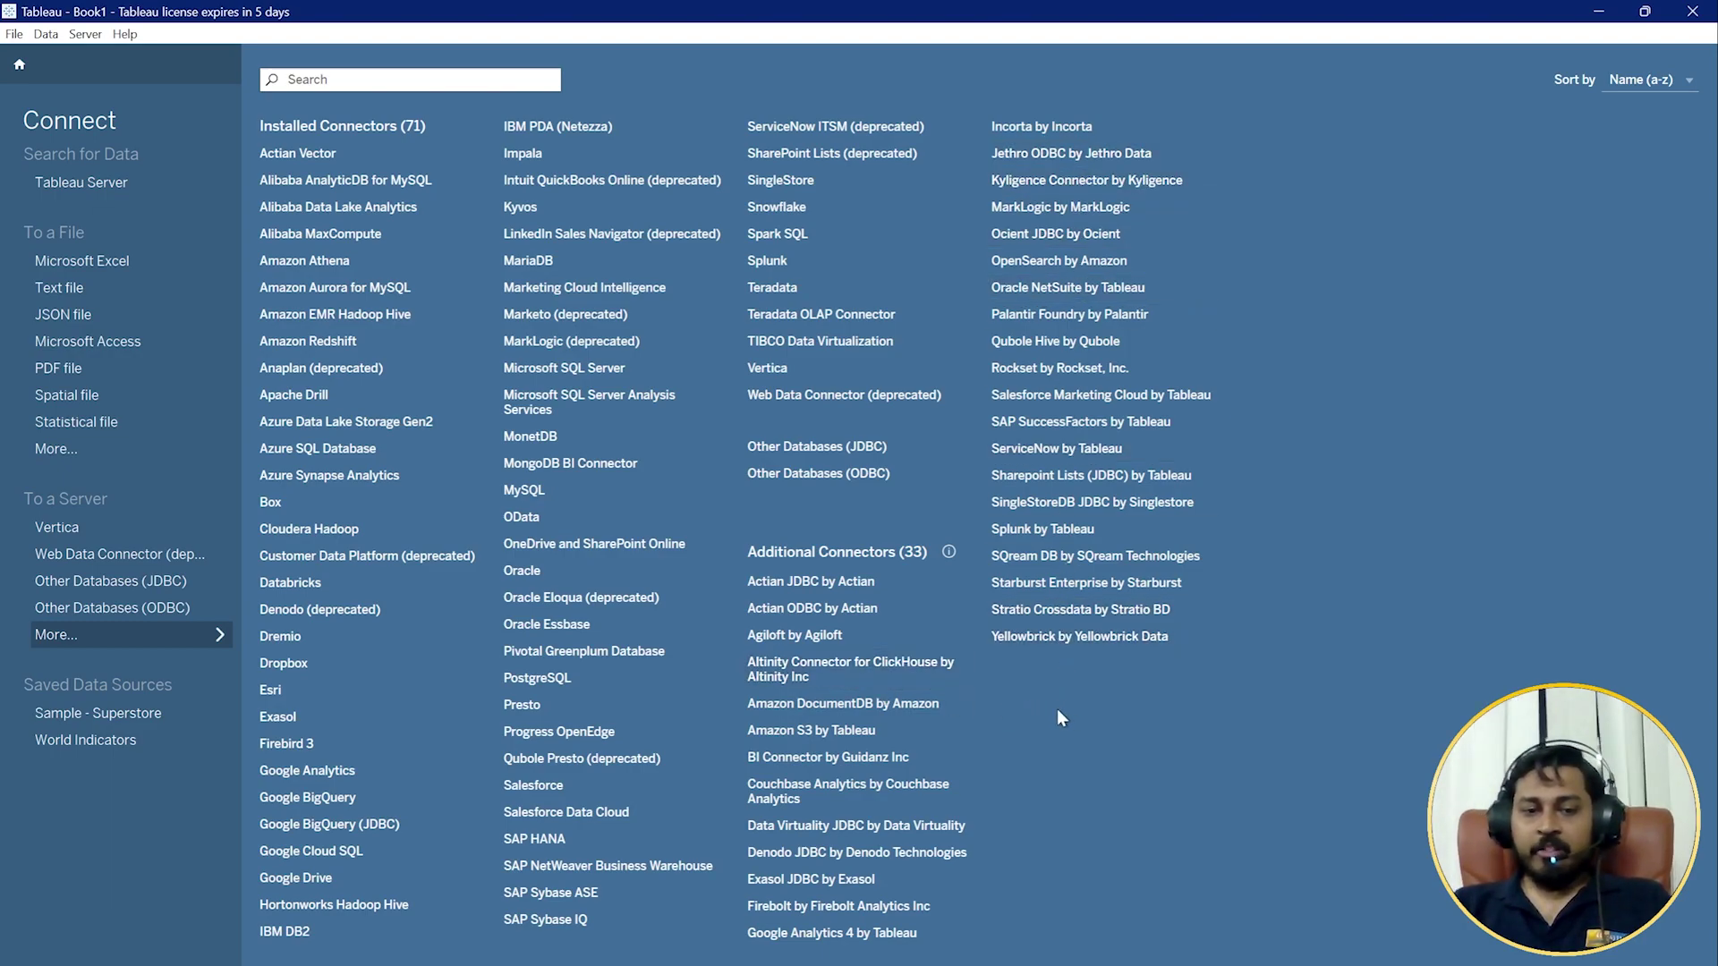
click(160, 631)
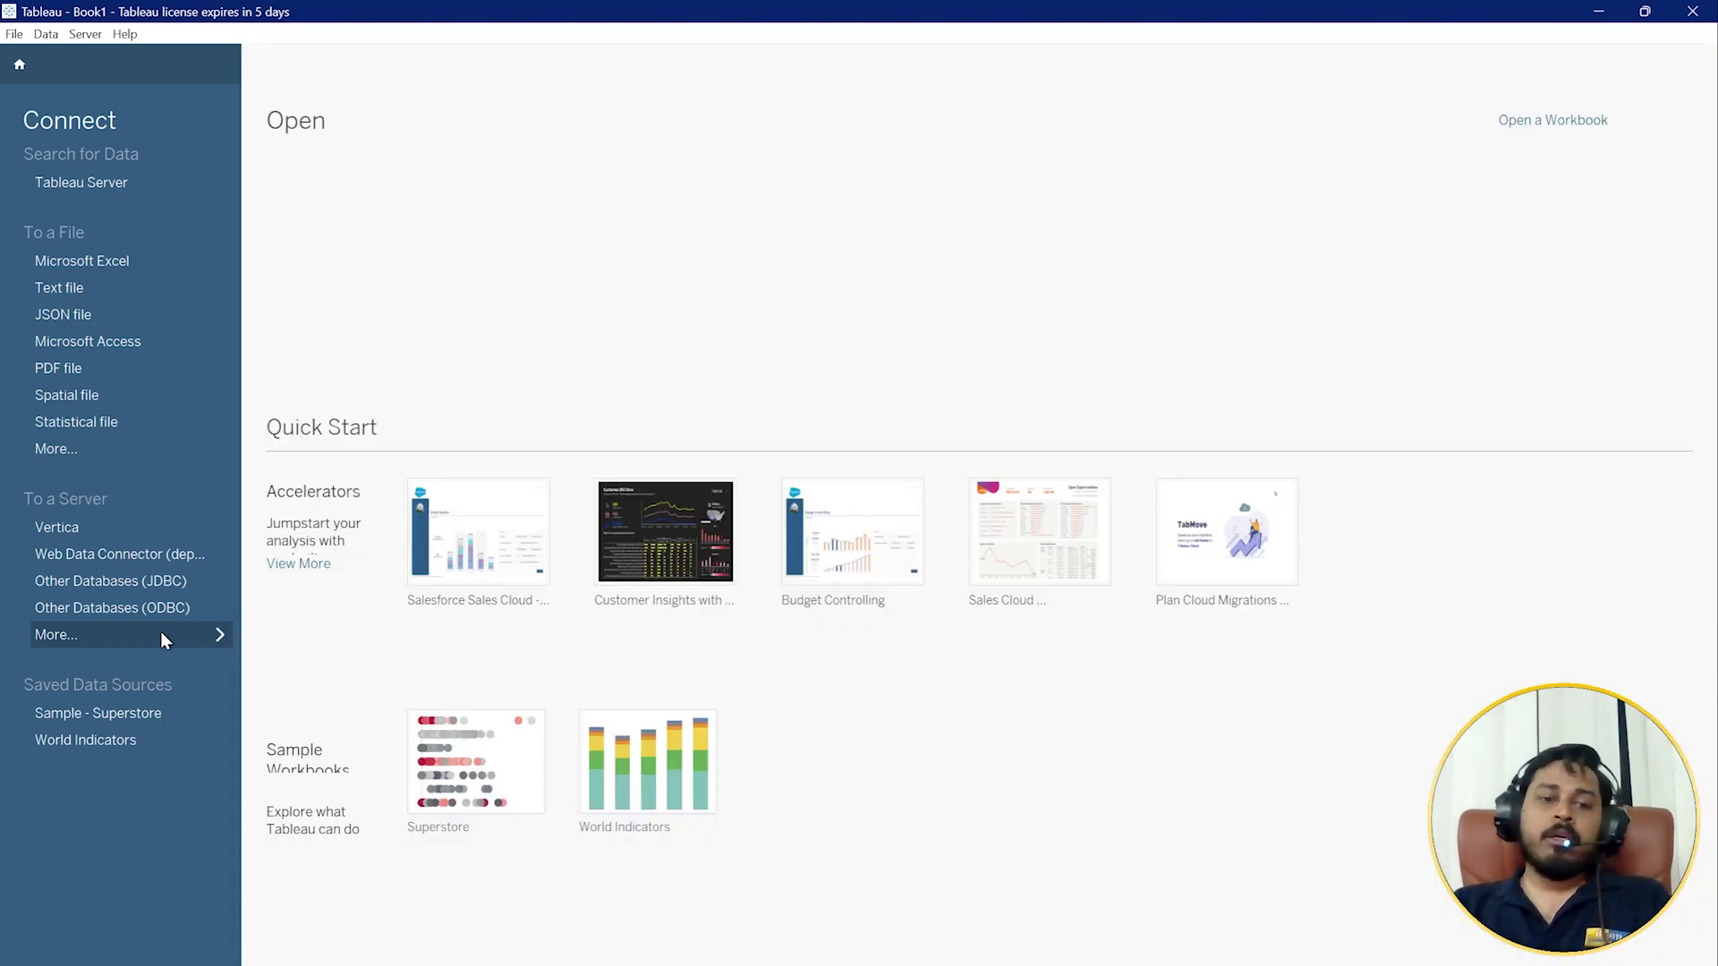